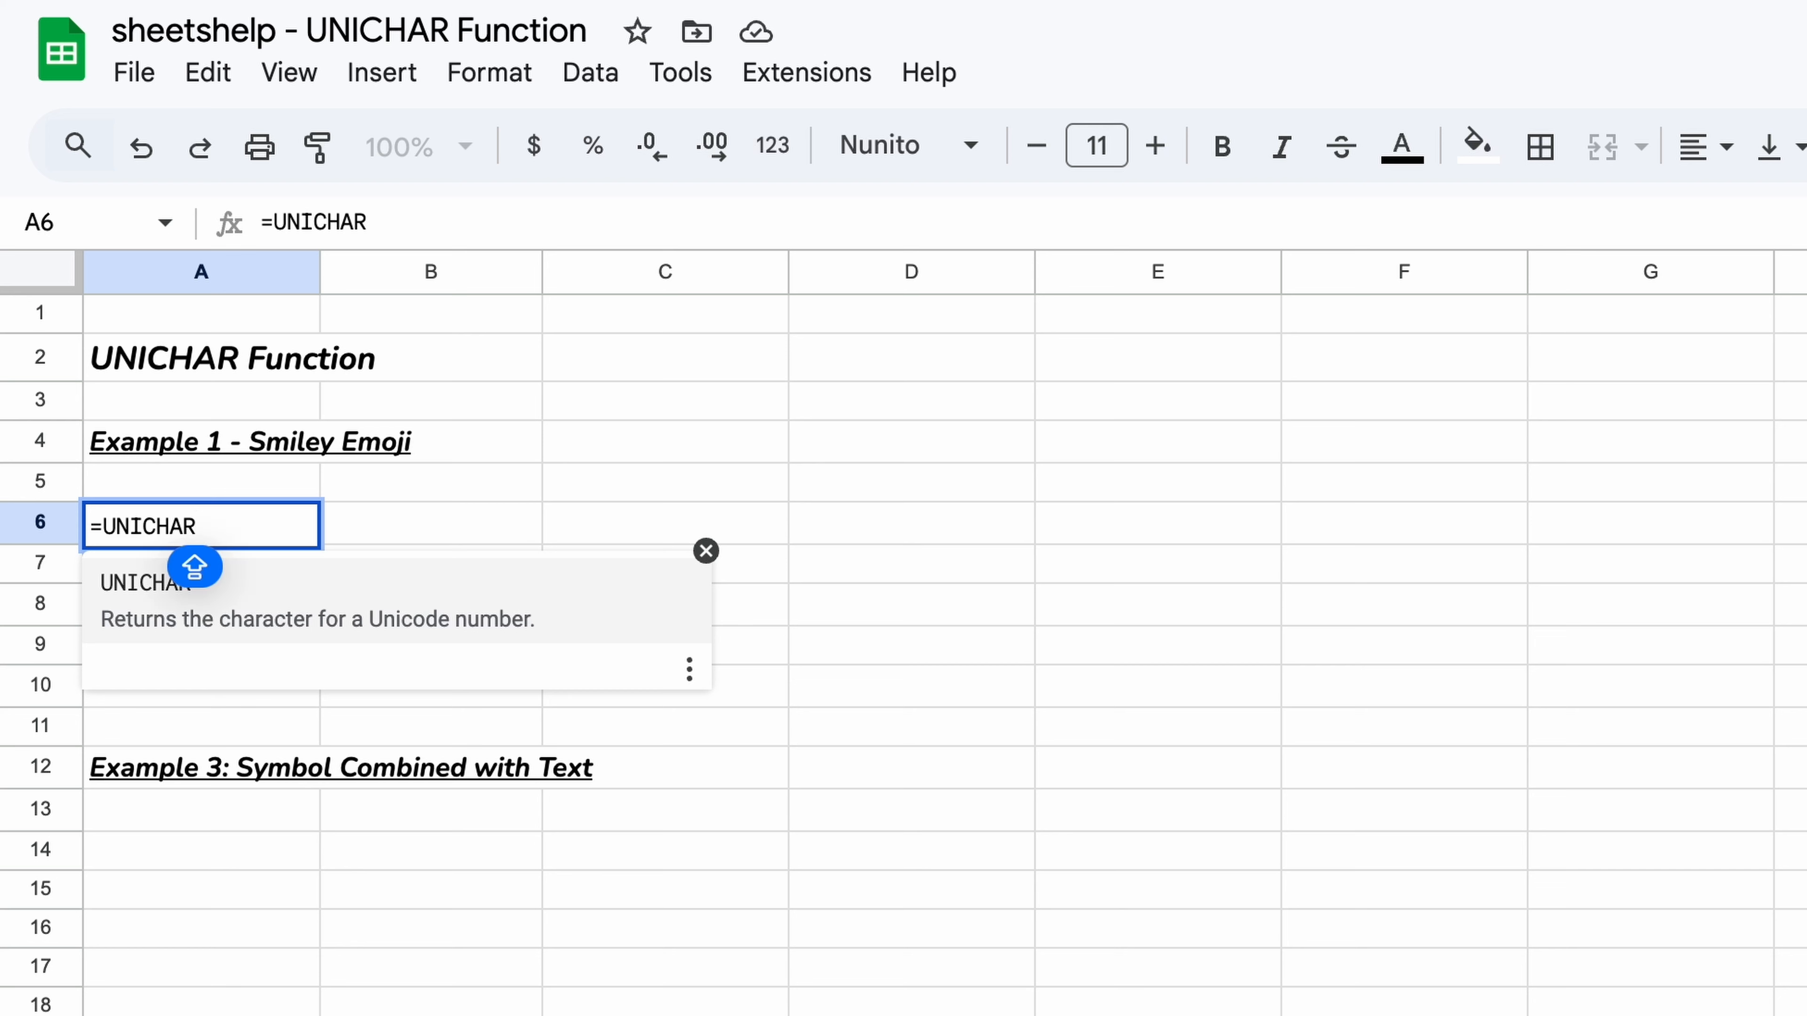
# Step: Complete the smiley emoji formula in cell A6 as =UNICHAR(128512)
pyautogui.write('(')
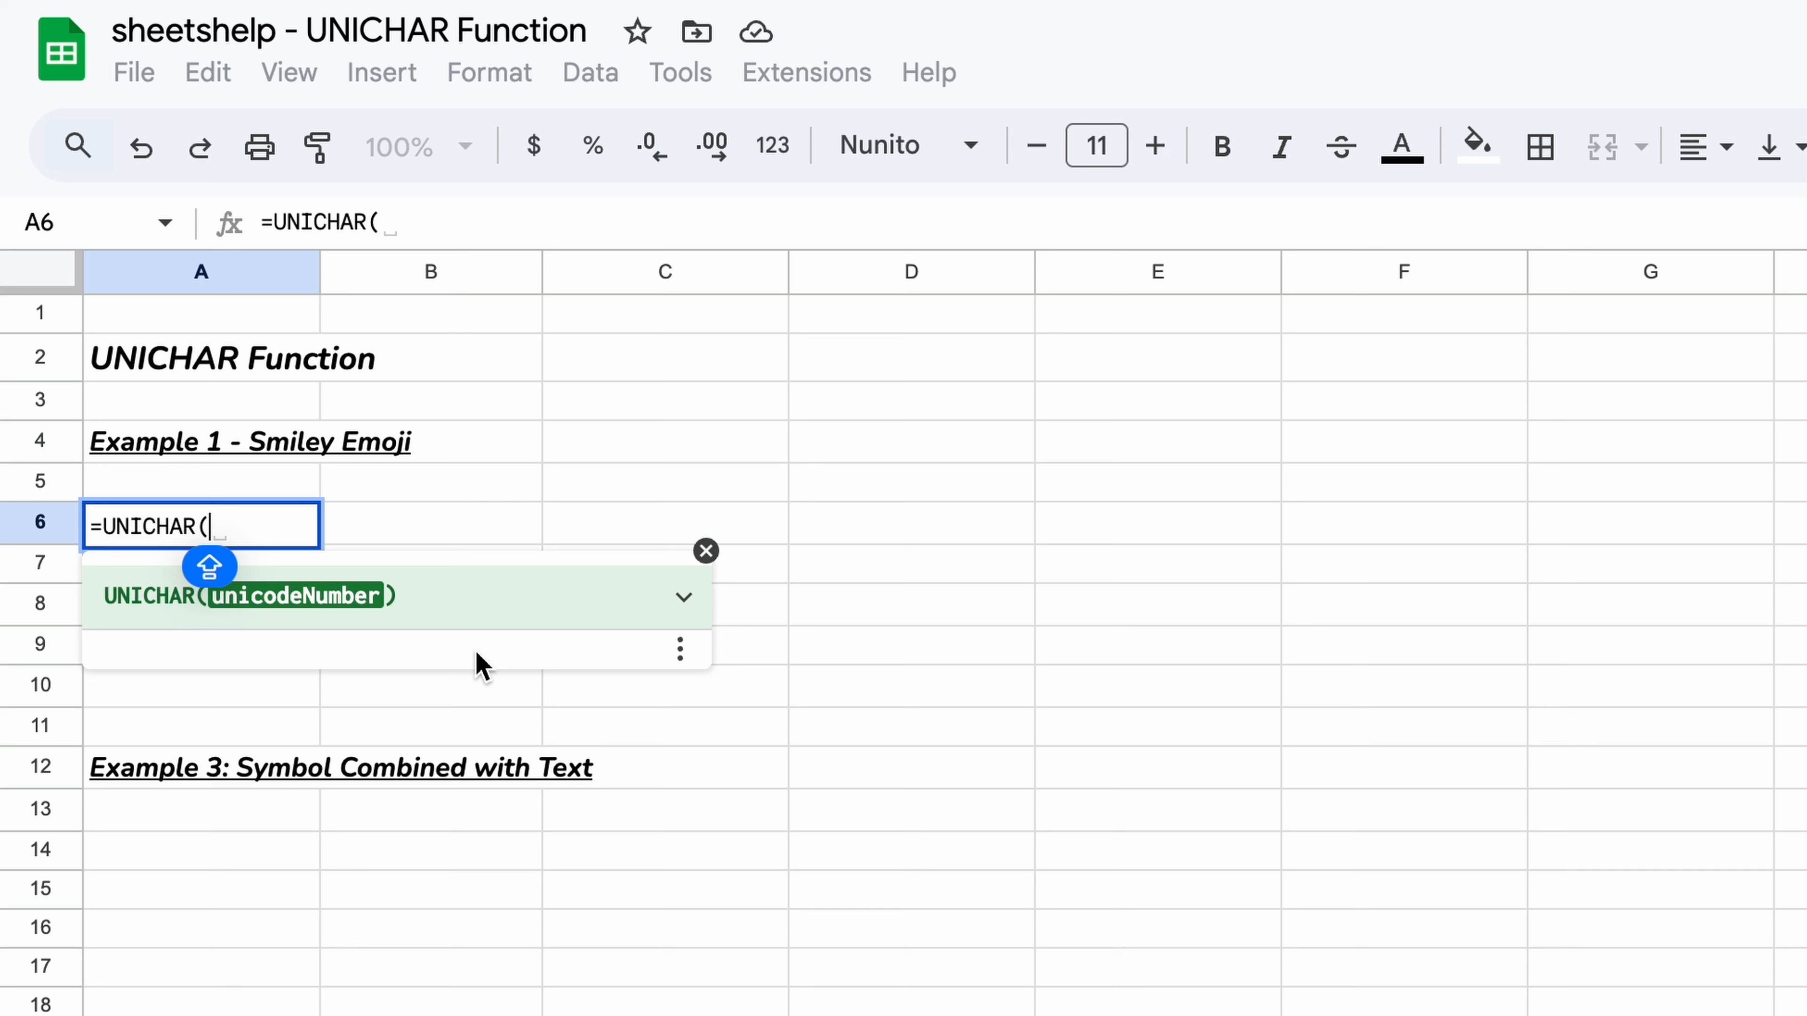
pyautogui.write('128512')
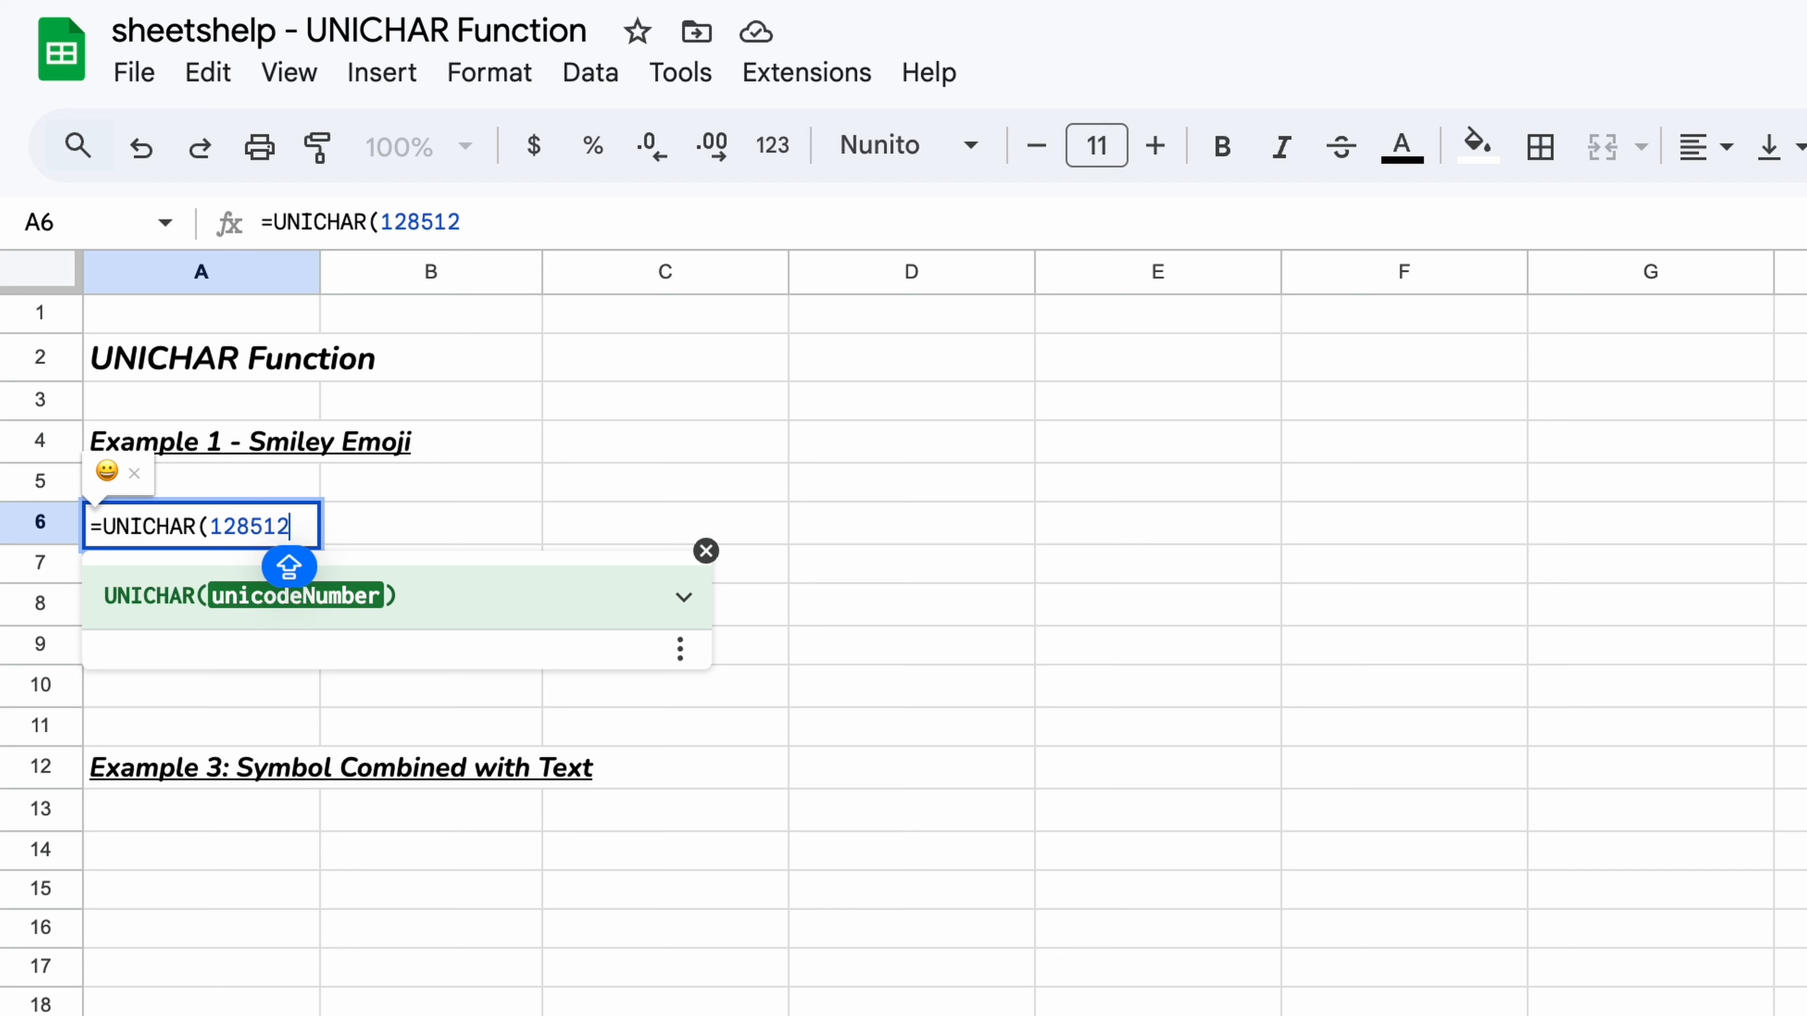
pyautogui.write(')')
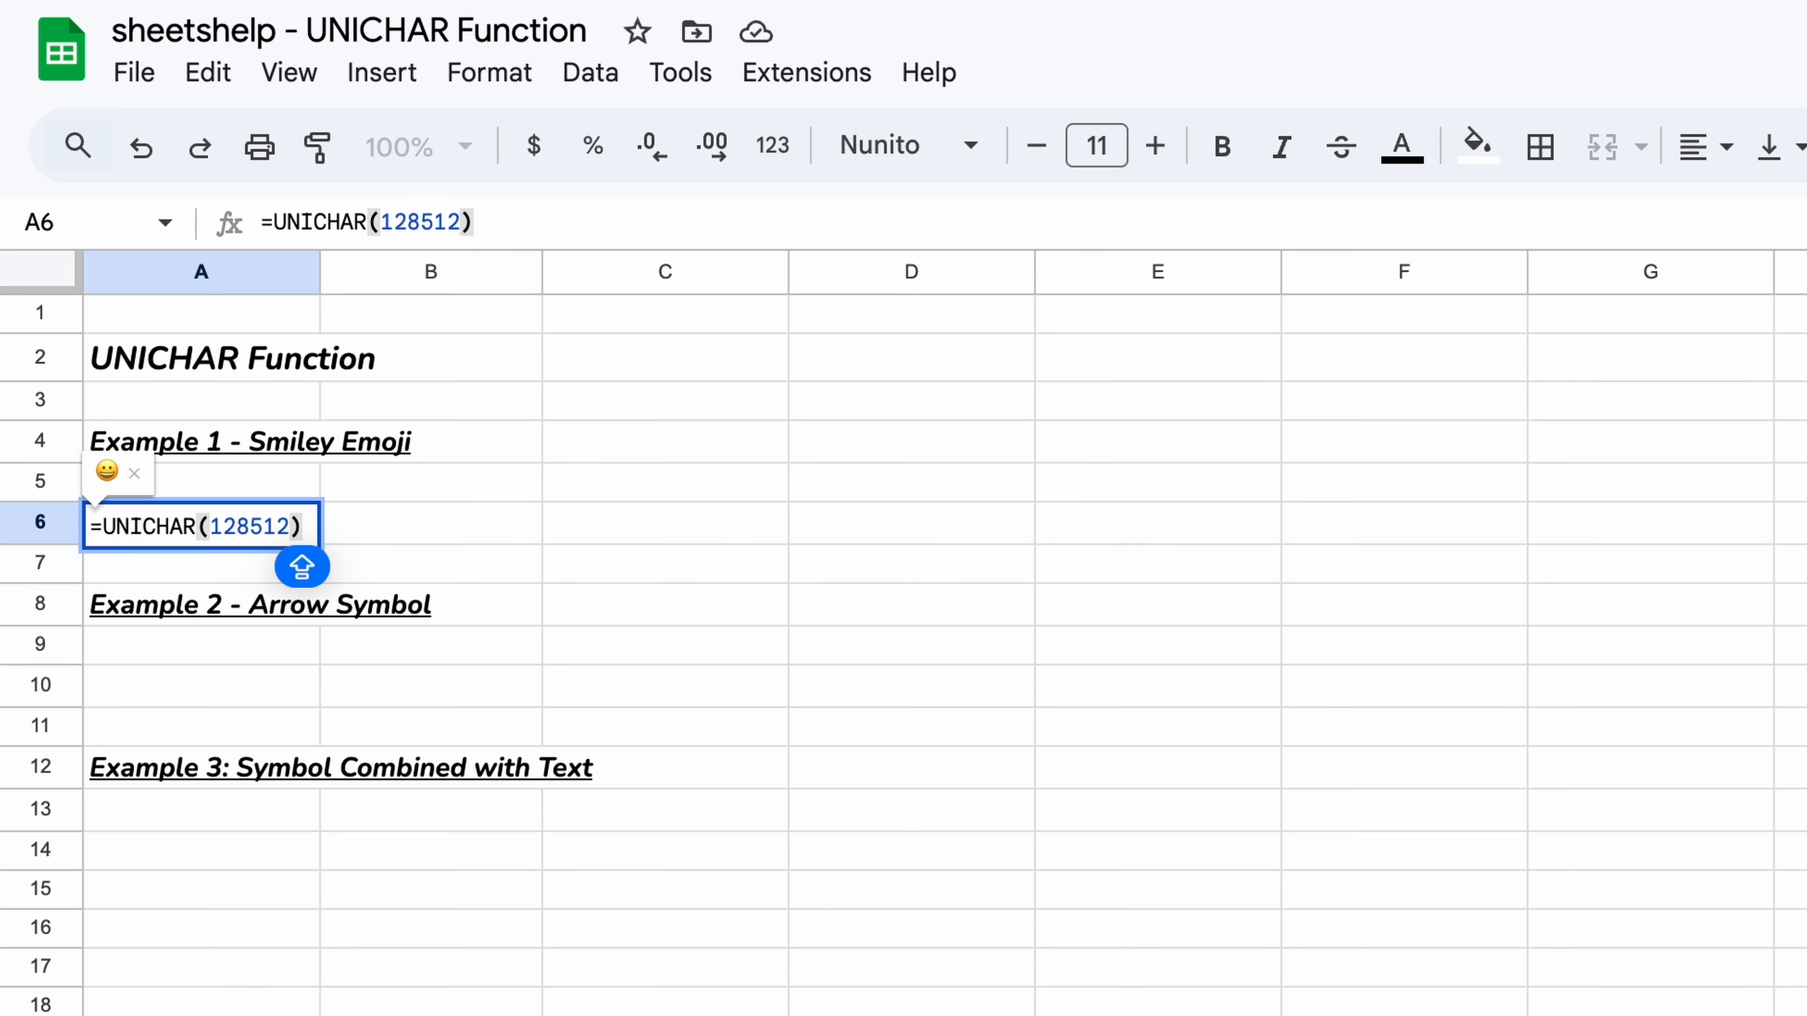
pyautogui.press('Return')
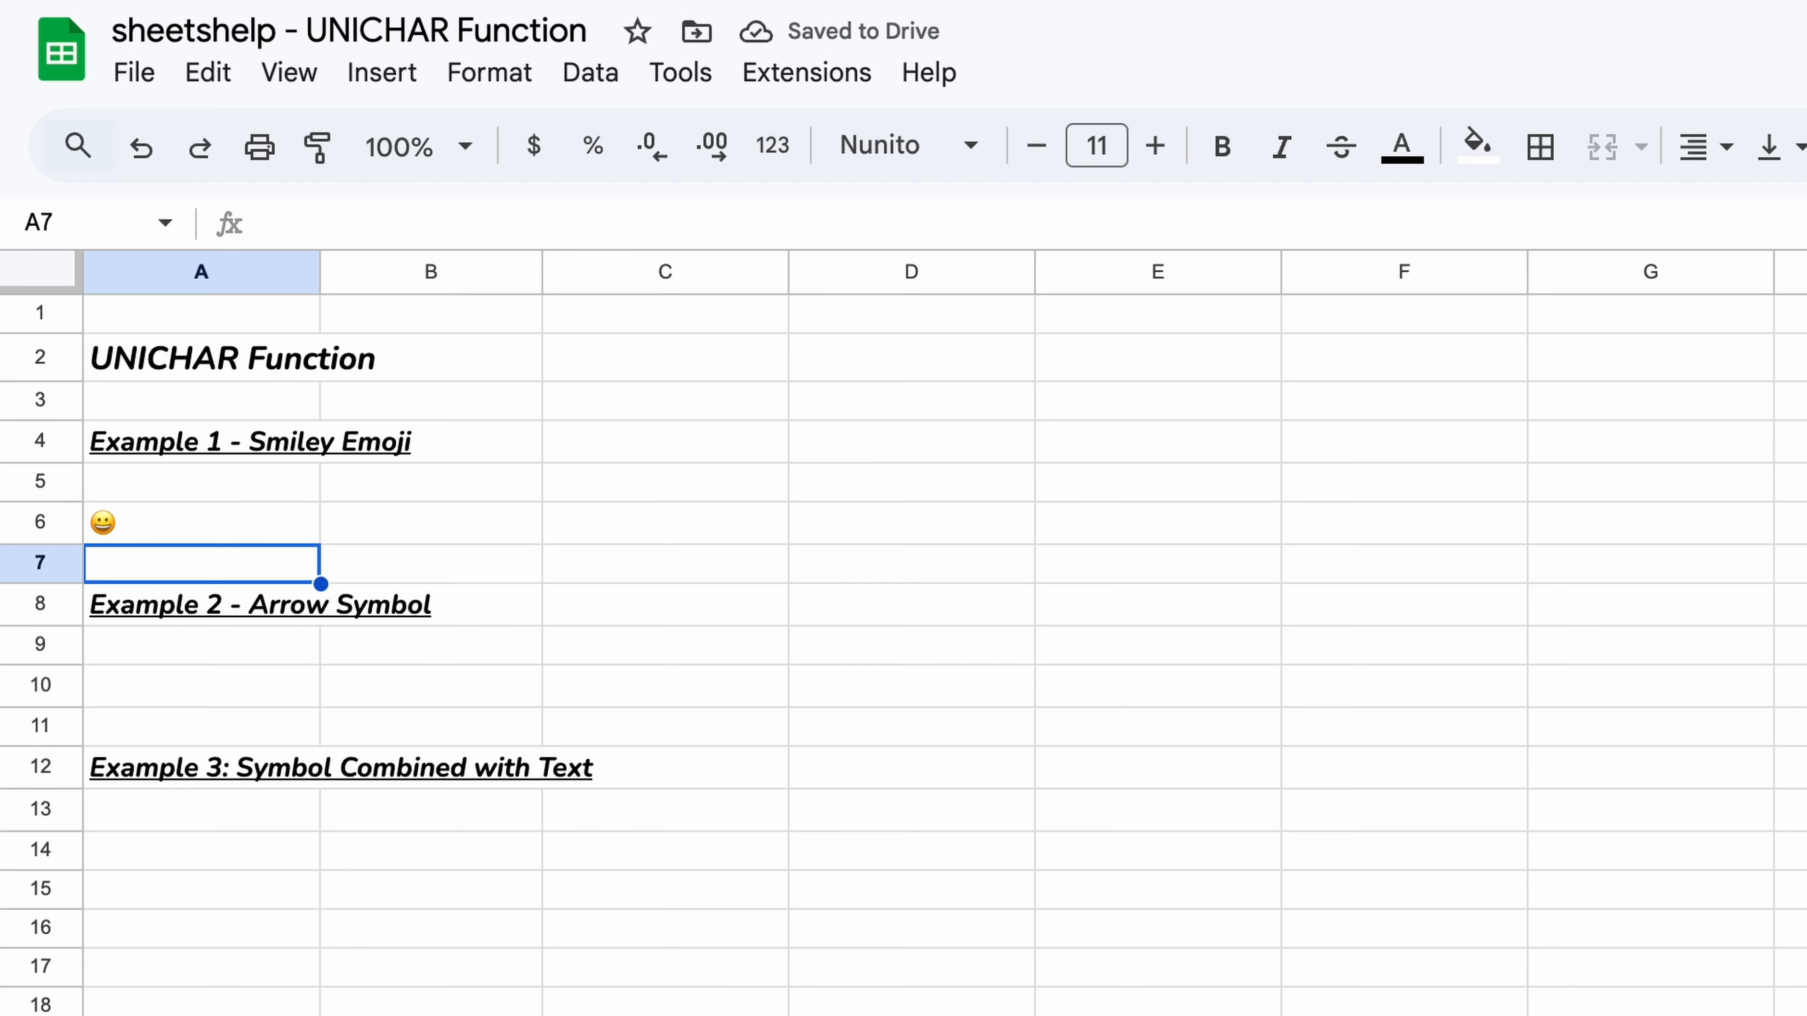
# Step: Start a UNICHAR formula in cell A10 for the Arrow Symbol example, up to the opening parenthesis
pyautogui.press('Down')
pyautogui.press('Down')
pyautogui.press('Down')
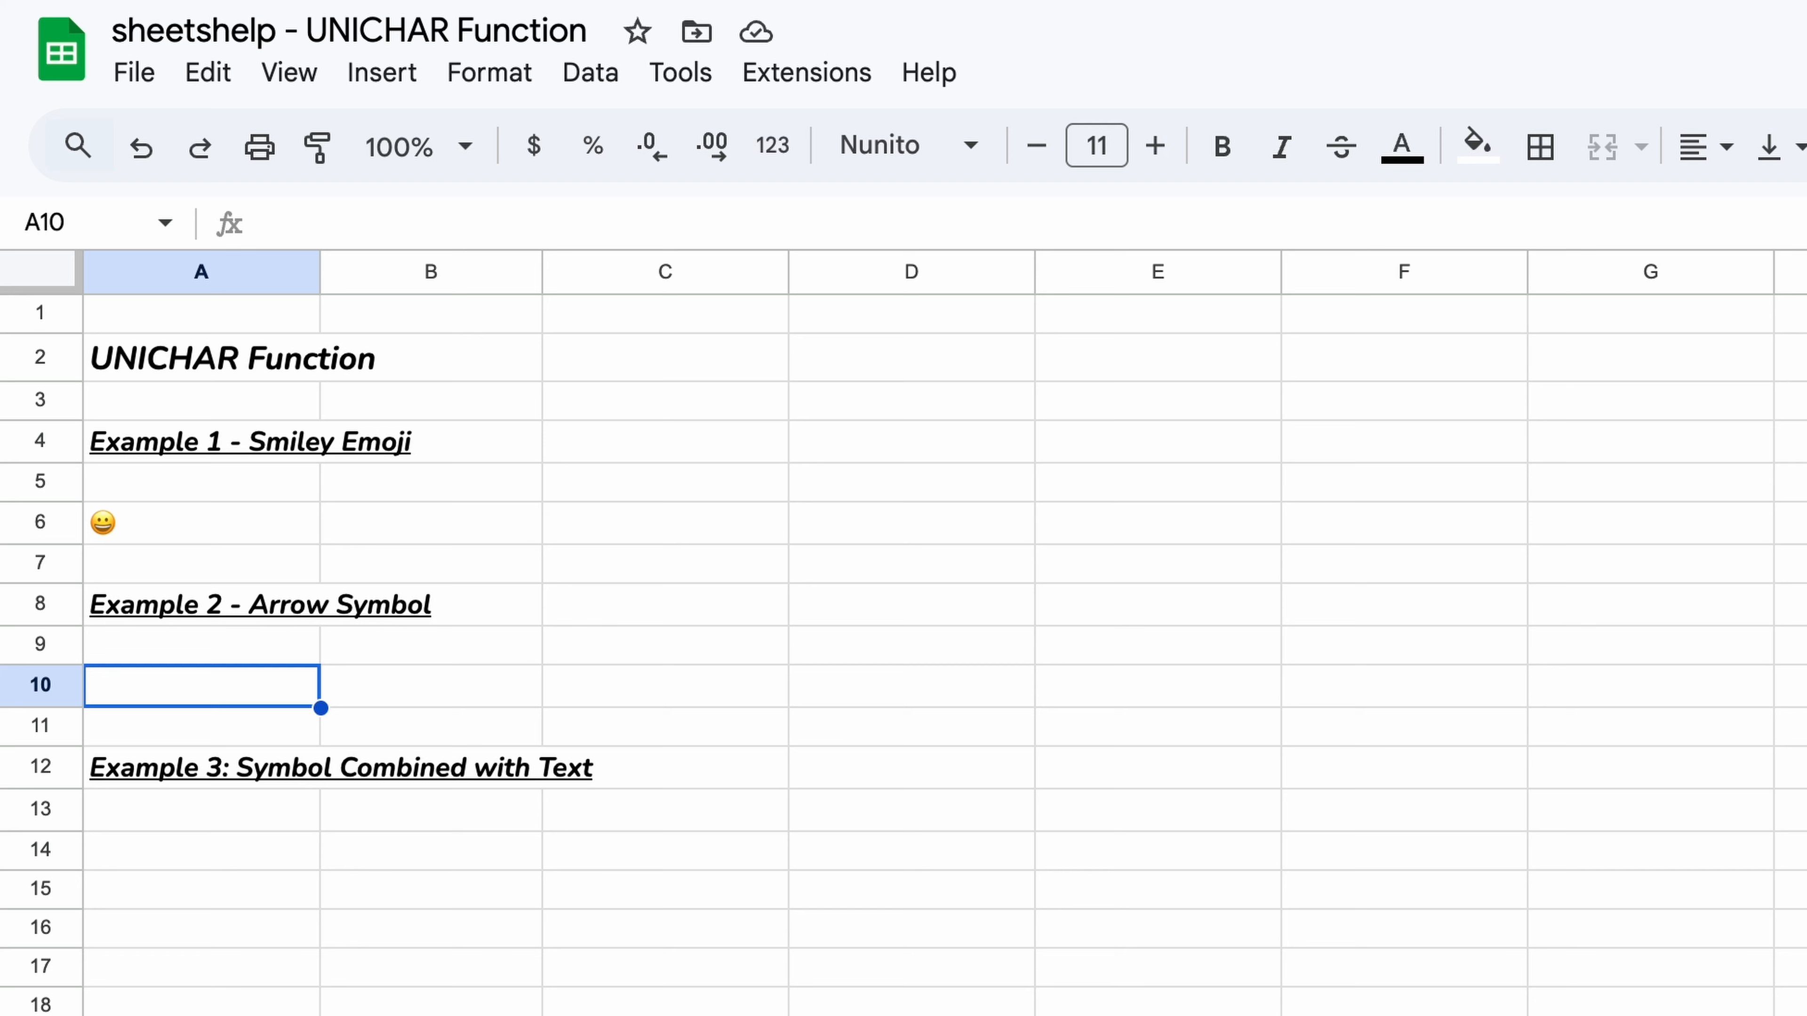
pyautogui.write('=')
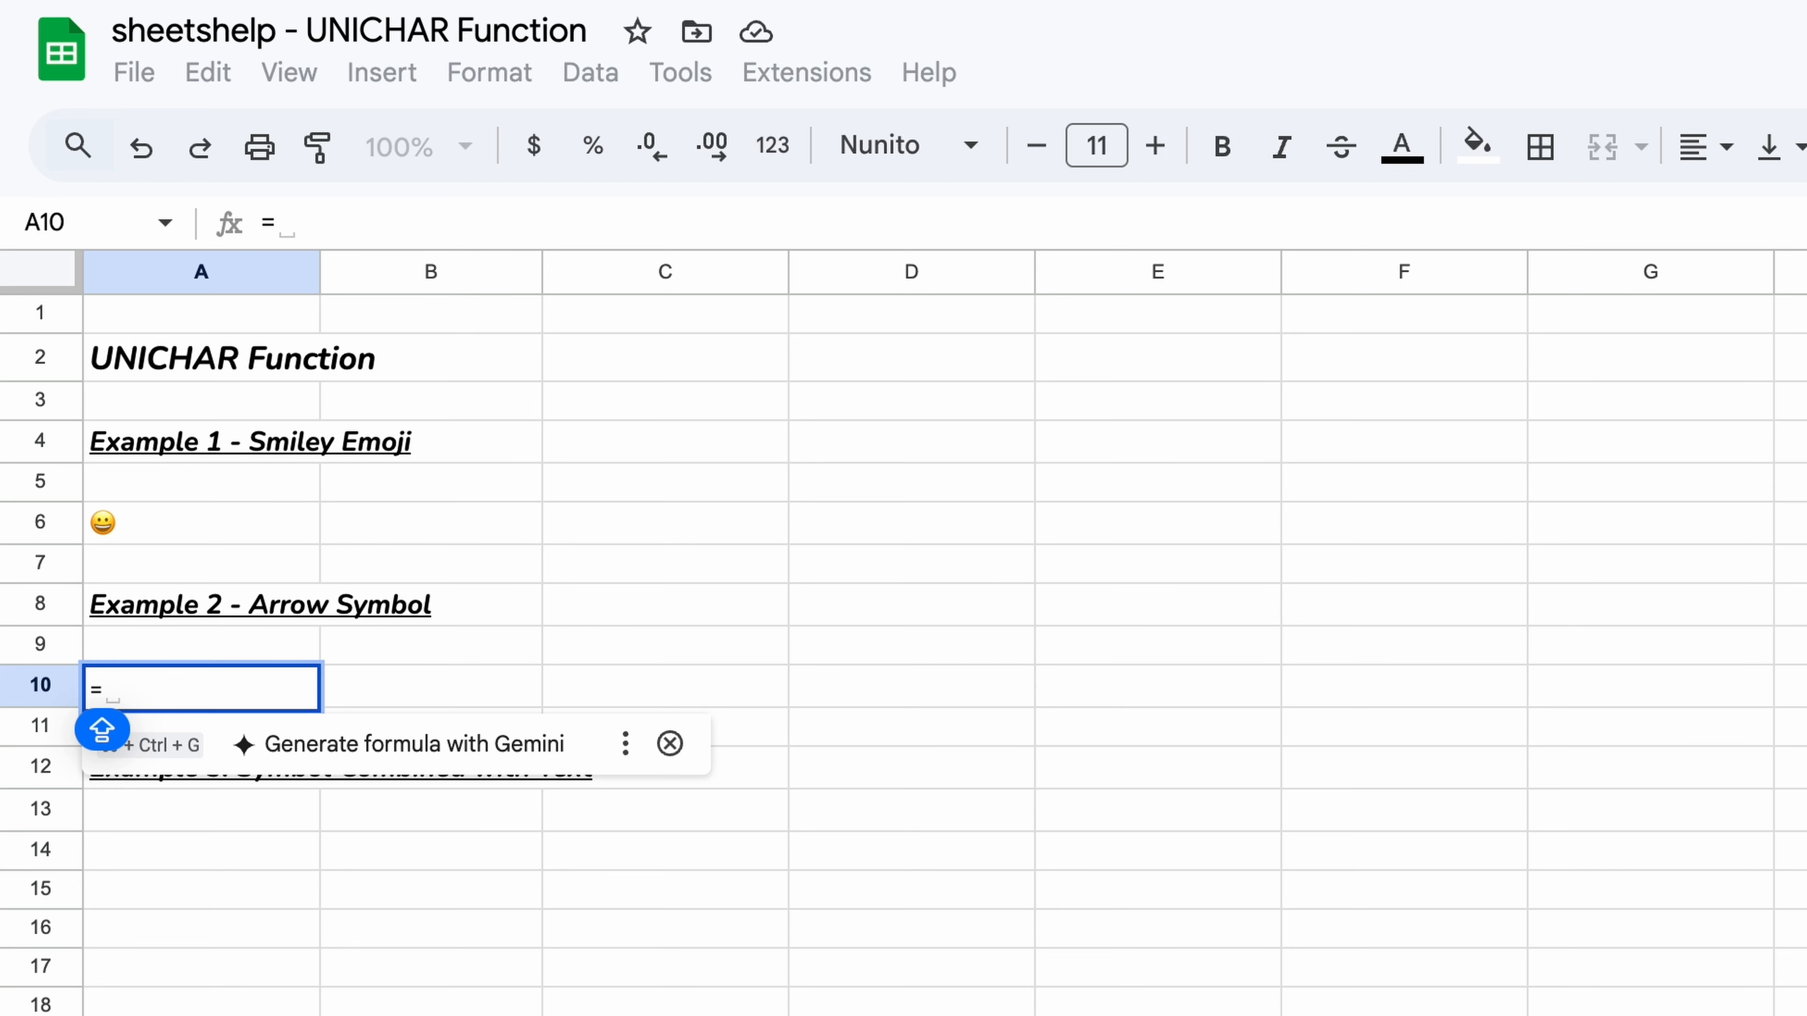
pyautogui.write('UN')
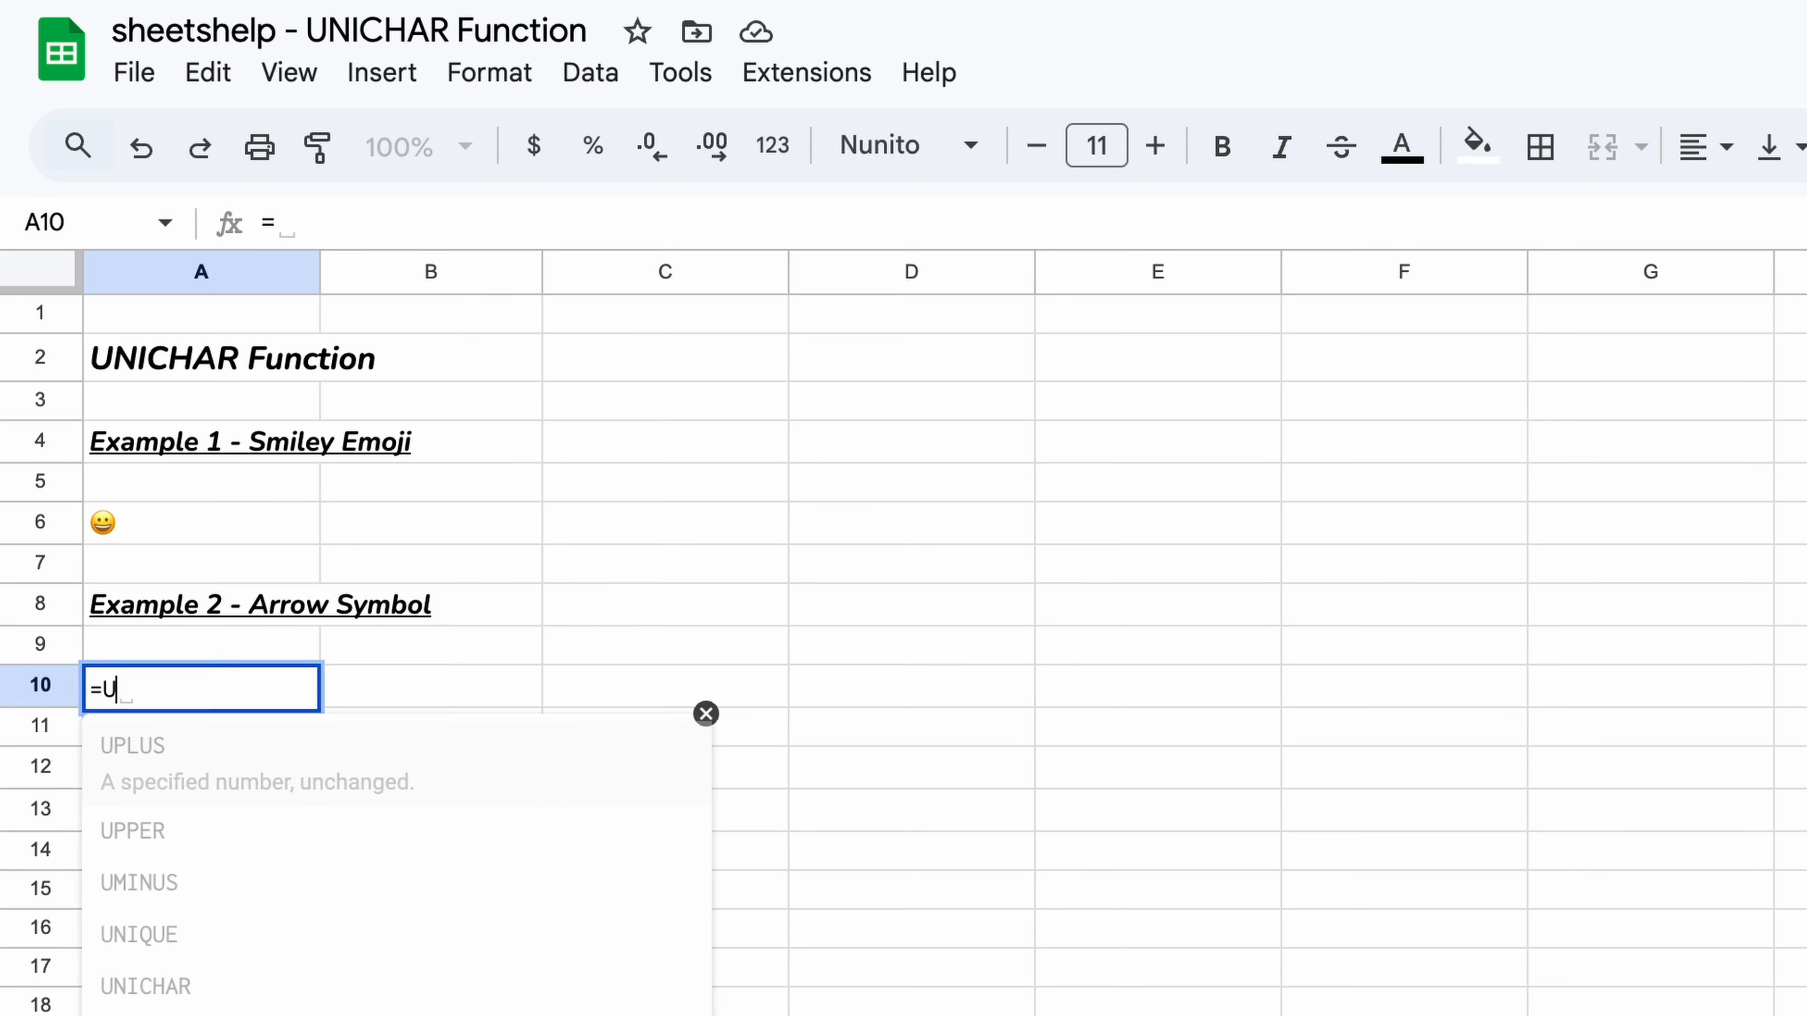
pyautogui.write('ICHAR(')
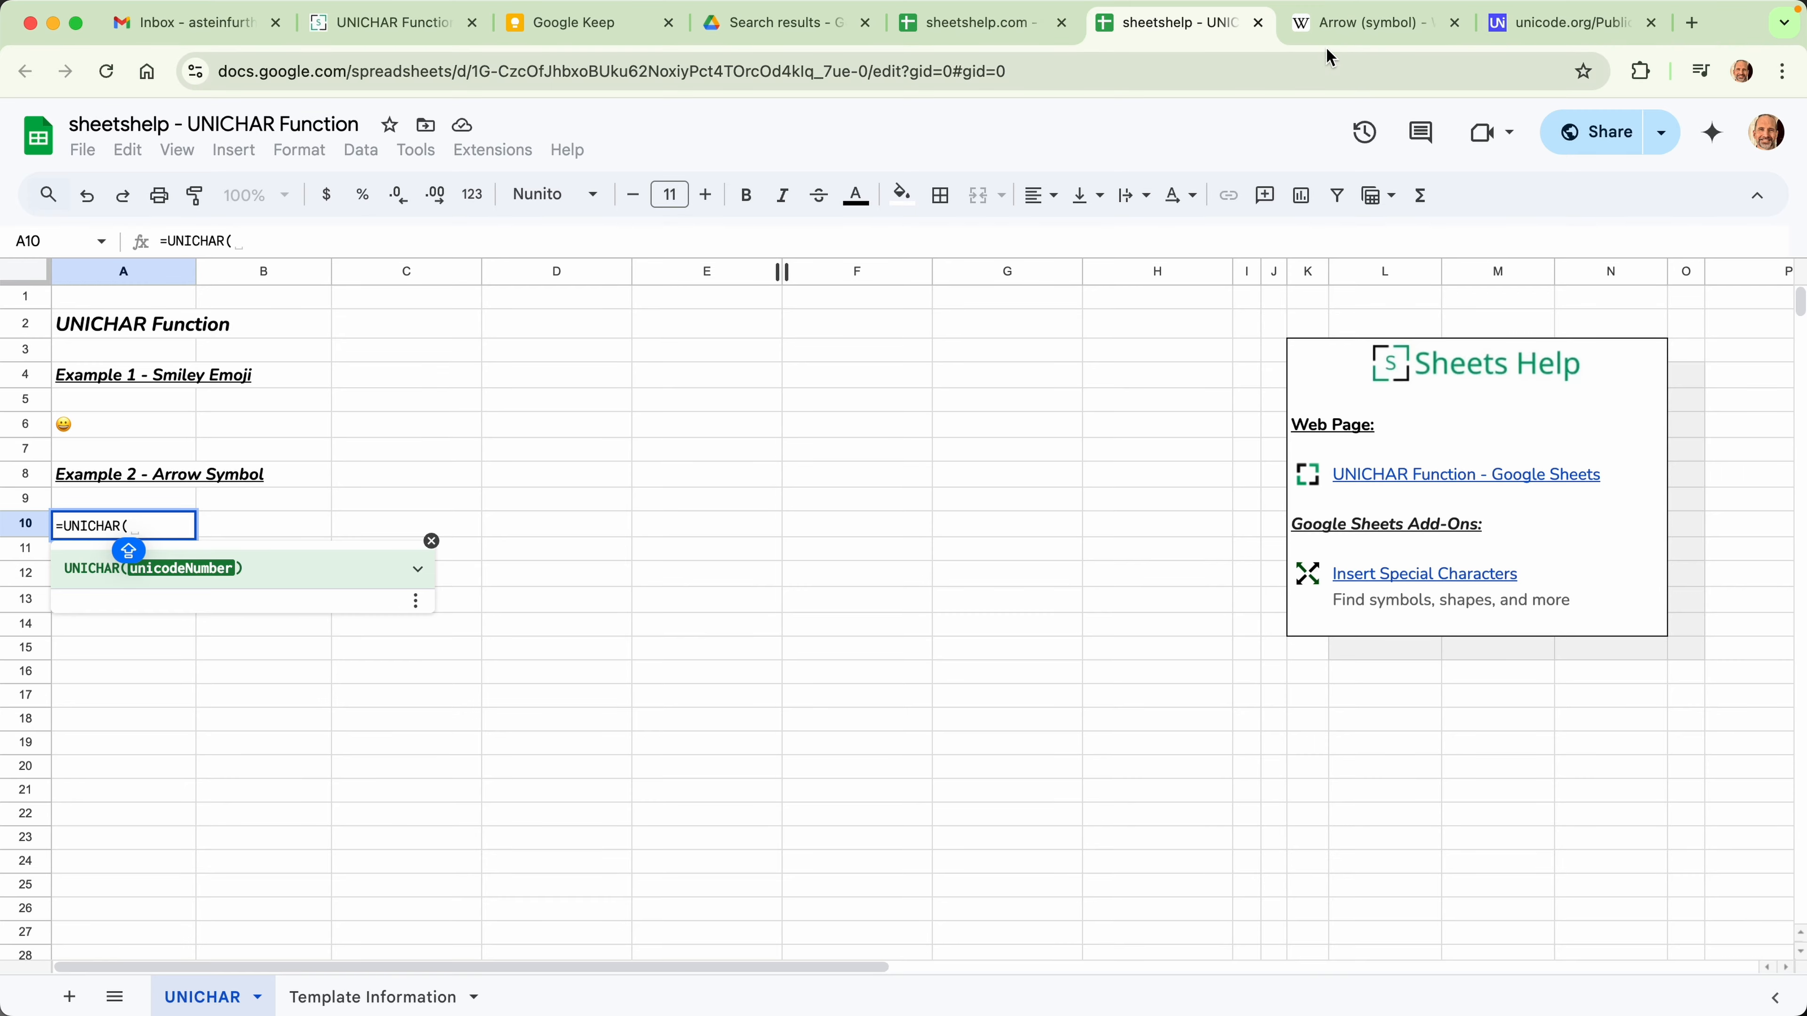
# Step: Switch to the Wikipedia arrow symbol page and highlight the Upwards Arrow's hex code 2191 in the Unicode table
pyautogui.click(1339, 33)
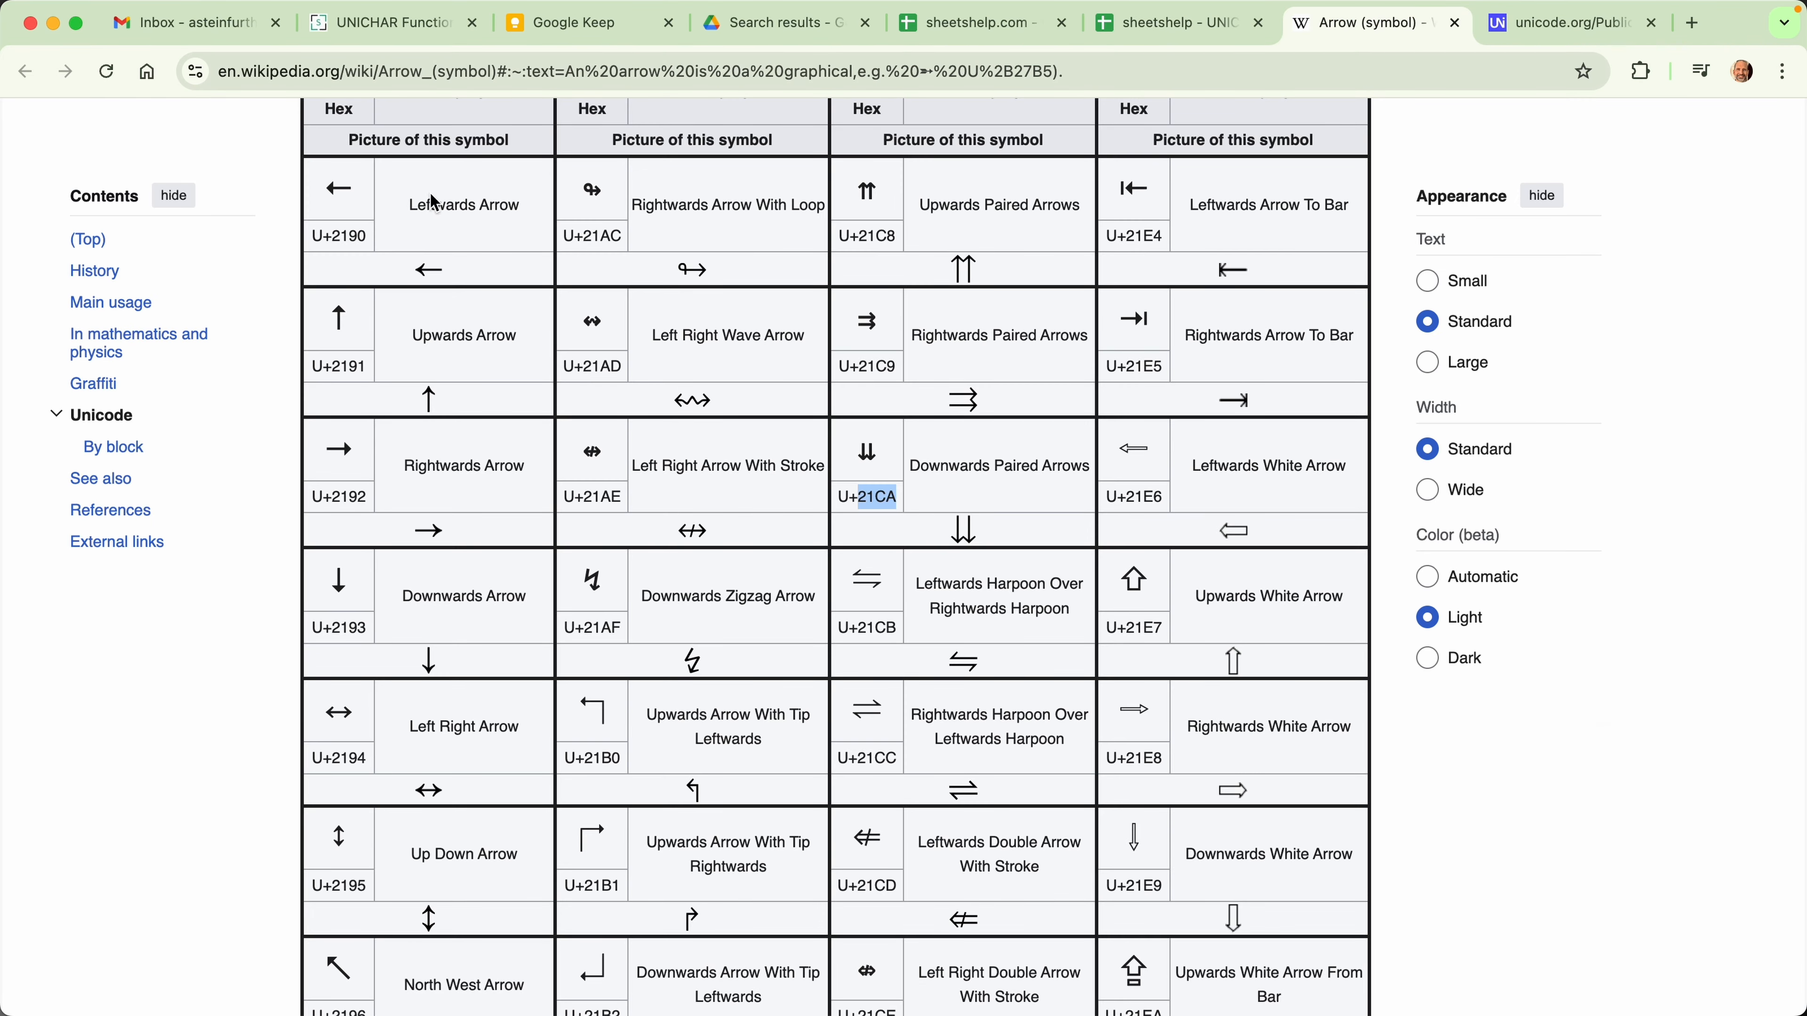
pyautogui.scroll(8, 434, 203)
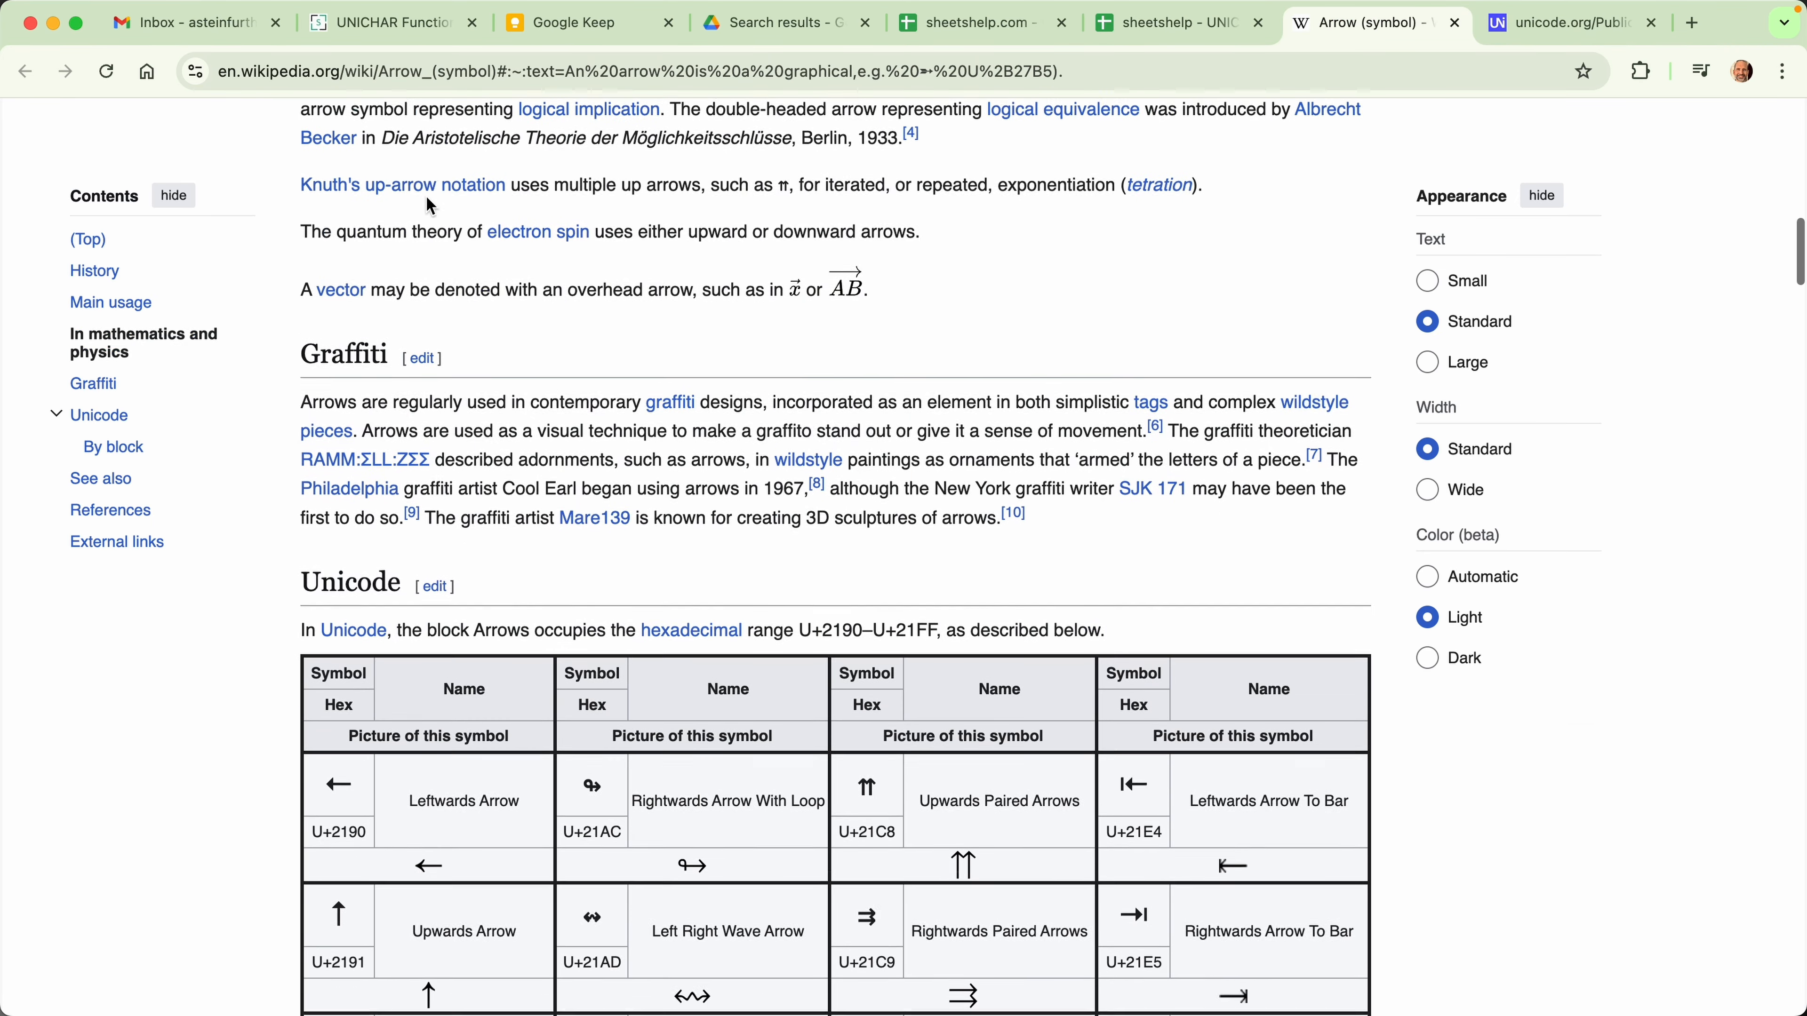
pyautogui.scroll(-8, 430, 205)
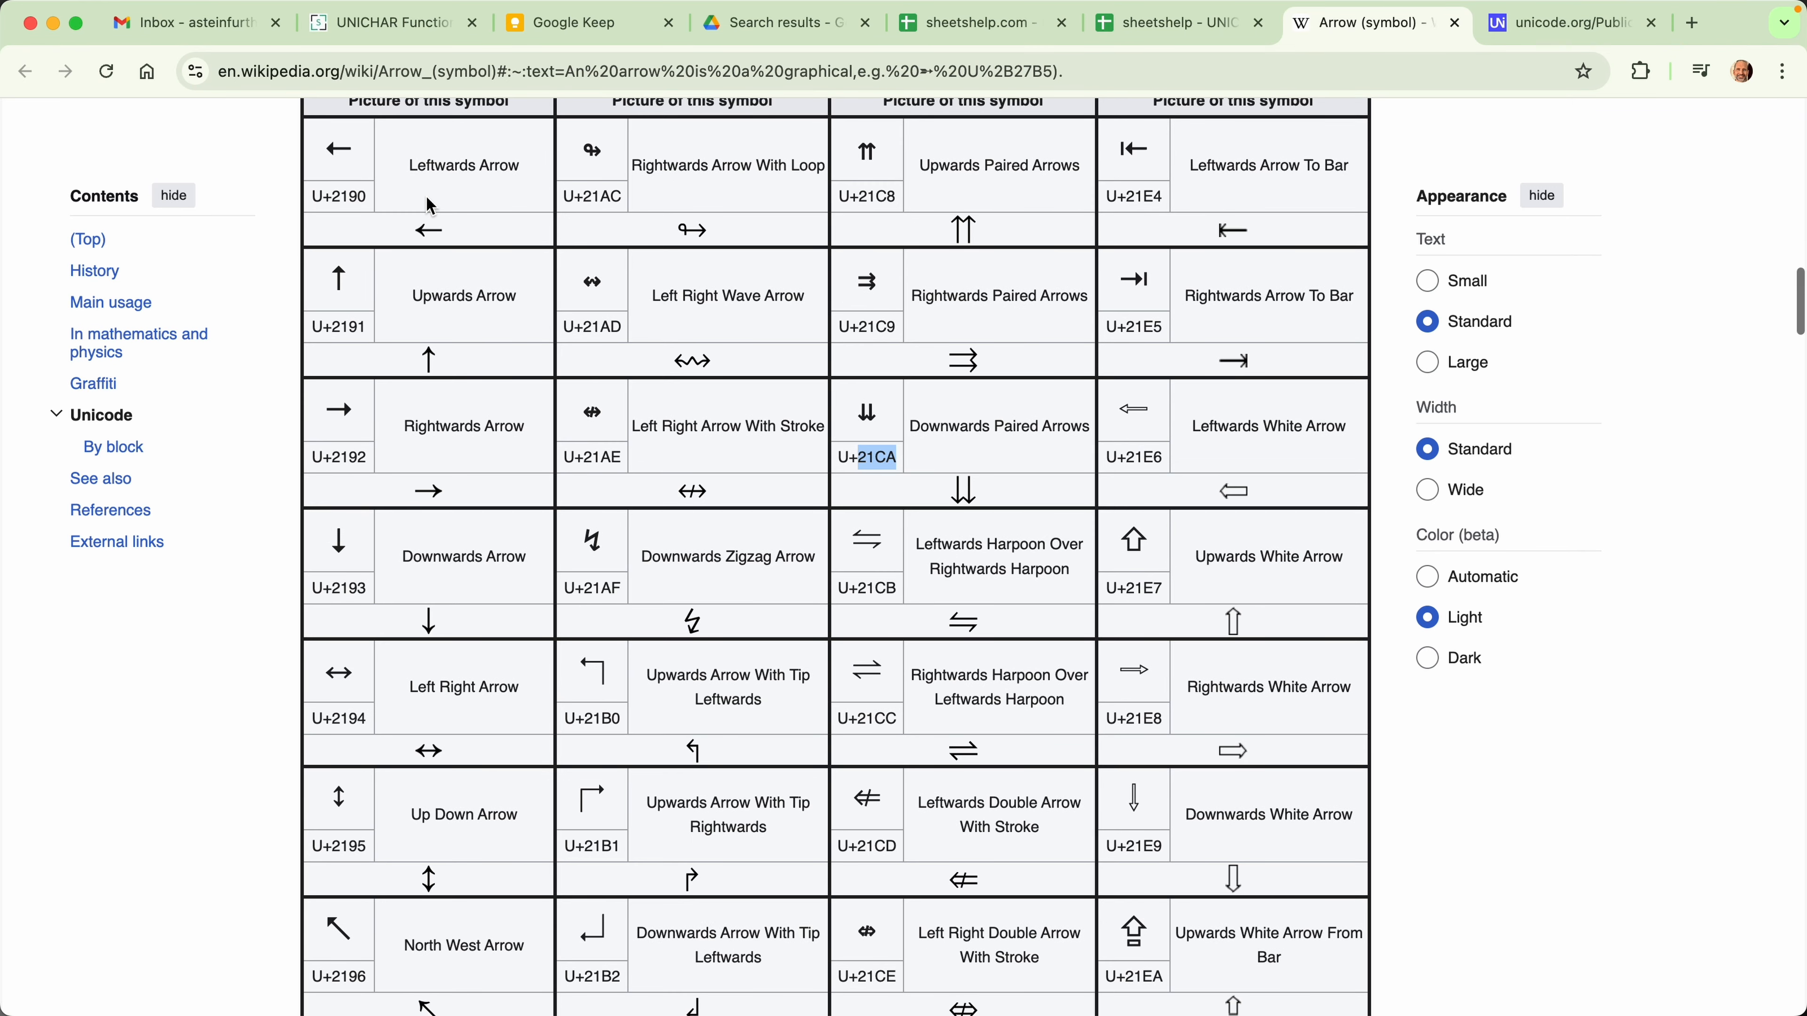
pyautogui.scroll(-1, 430, 205)
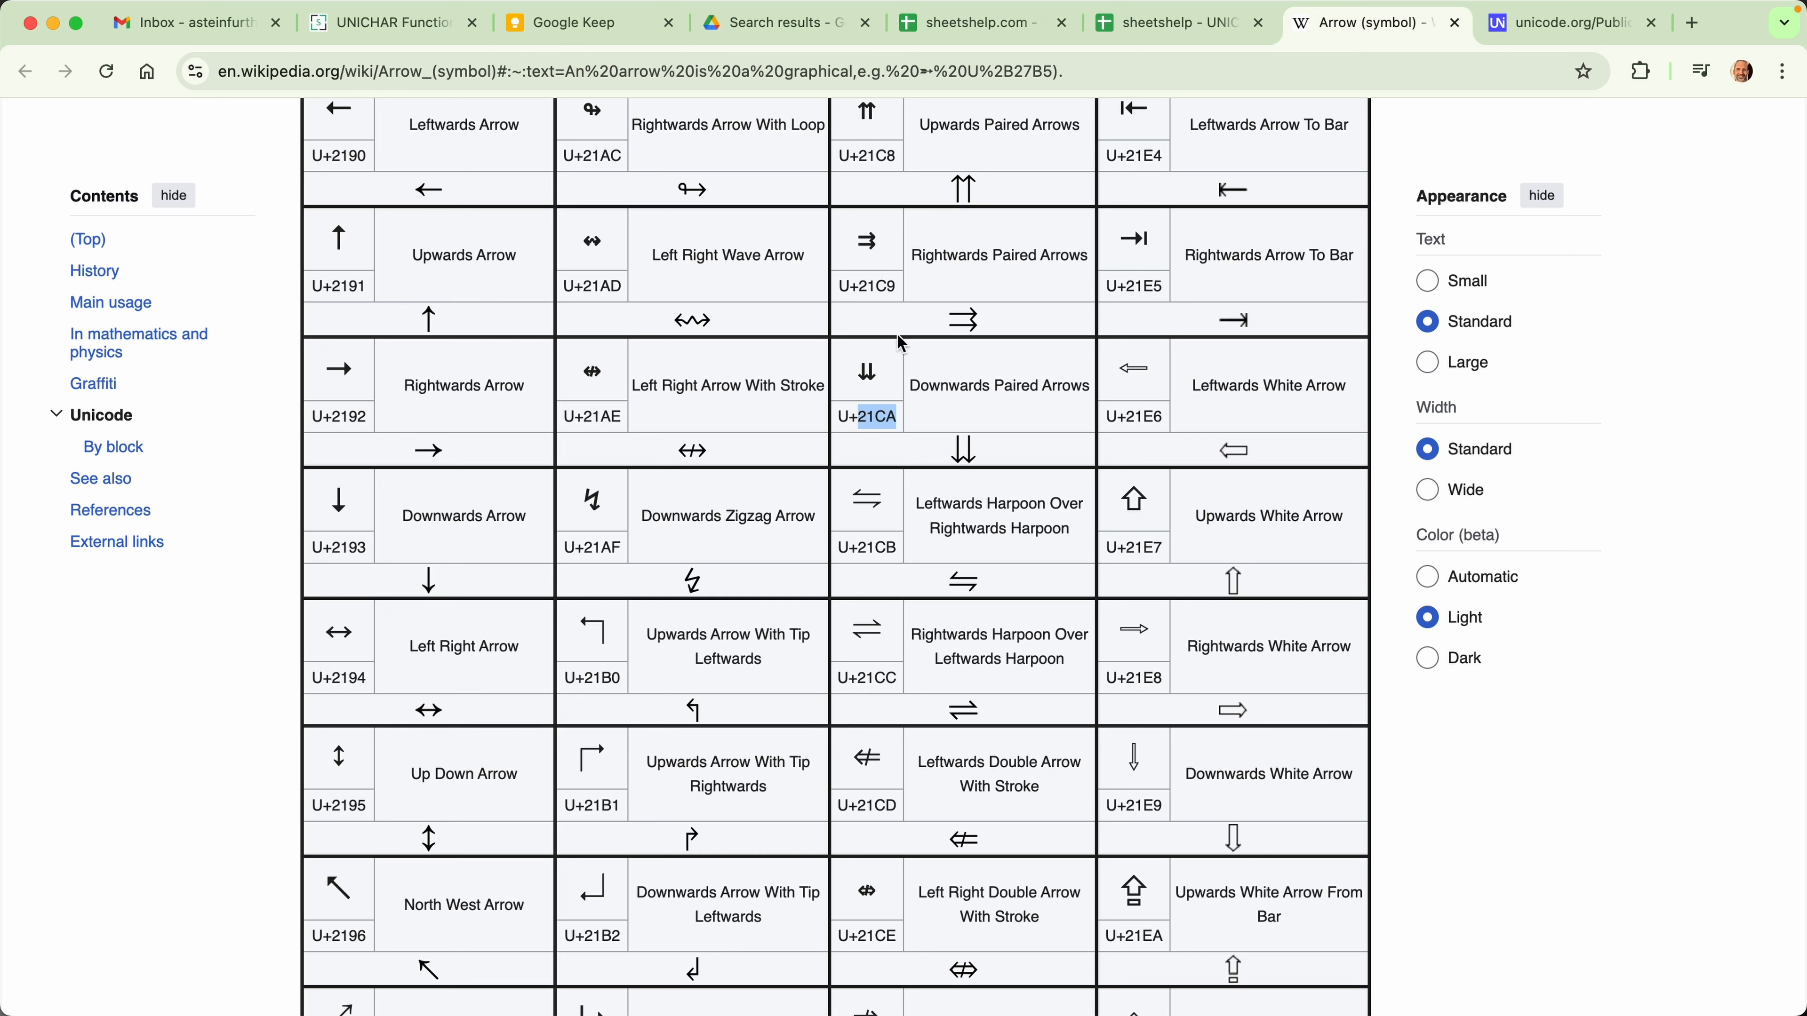
pyautogui.click(452, 254)
pyautogui.moveTo(332, 287); pyautogui.dragTo(357, 290)
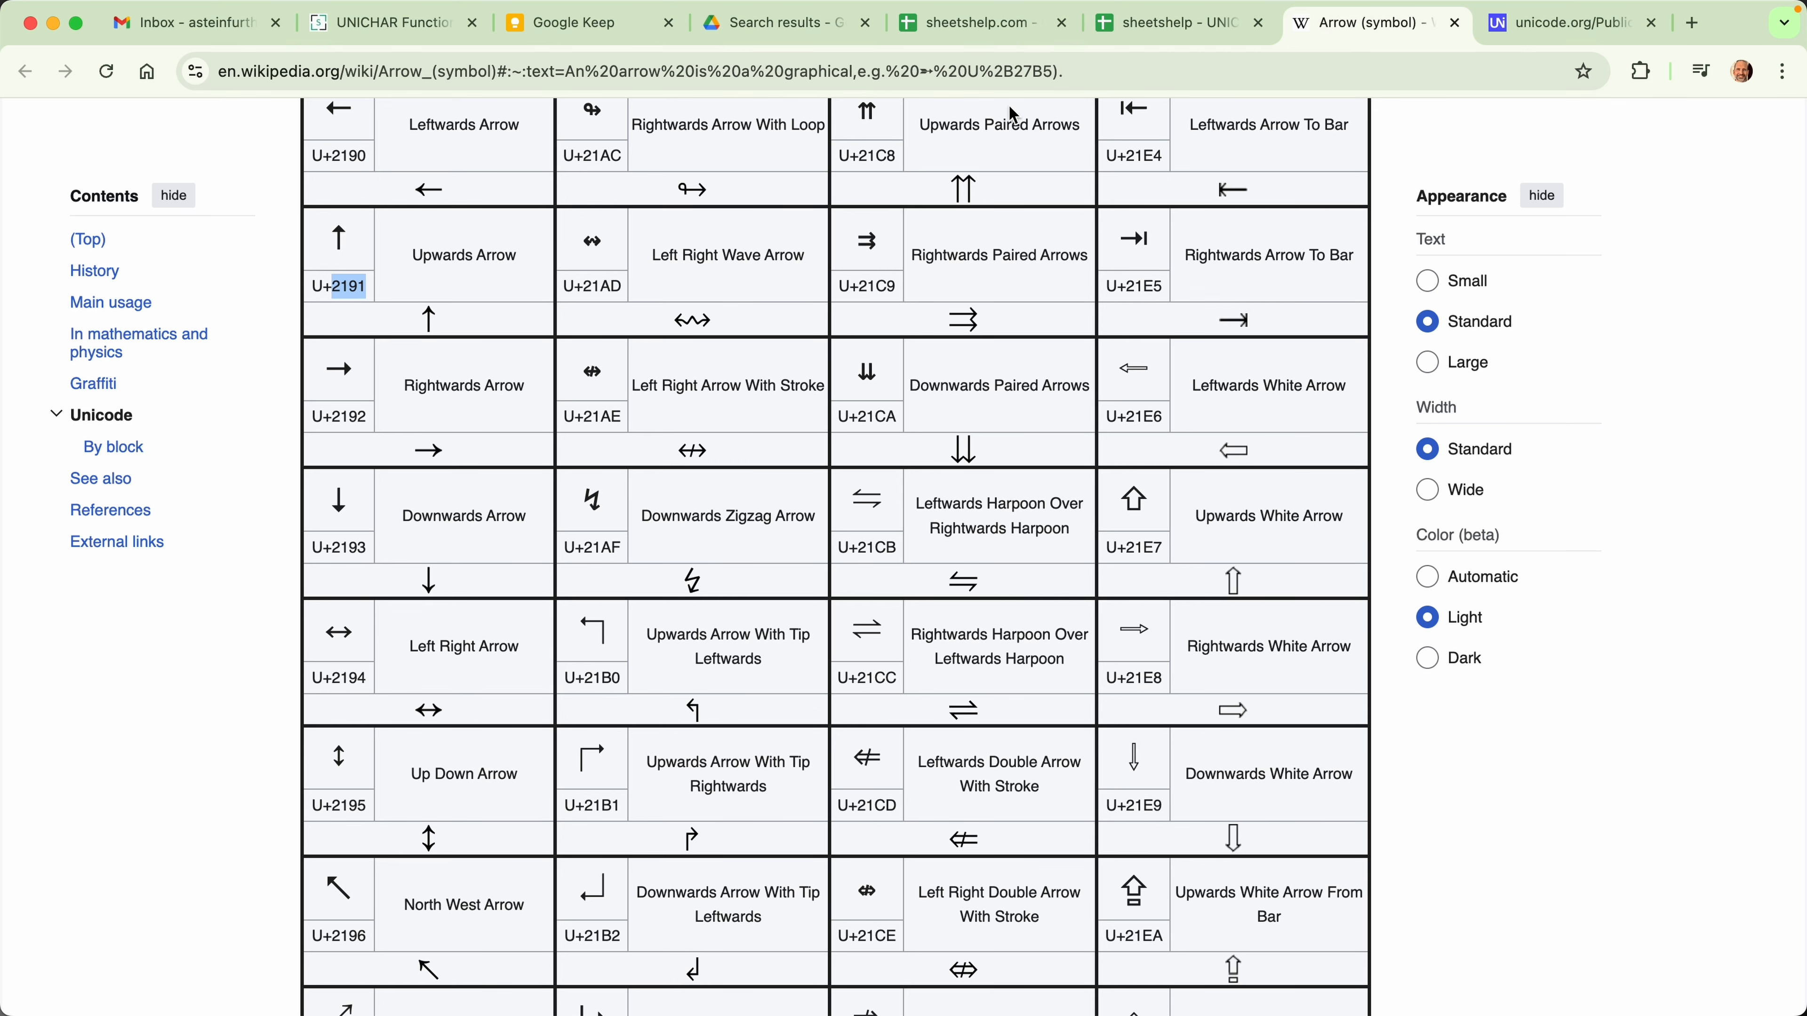
# Step: Return to the UNICHAR Function spreadsheet and complete the formula in A10 as =UNICHAR(2191)
pyautogui.click(1017, 39)
pyautogui.hotkey('ctrl', 'Tab')
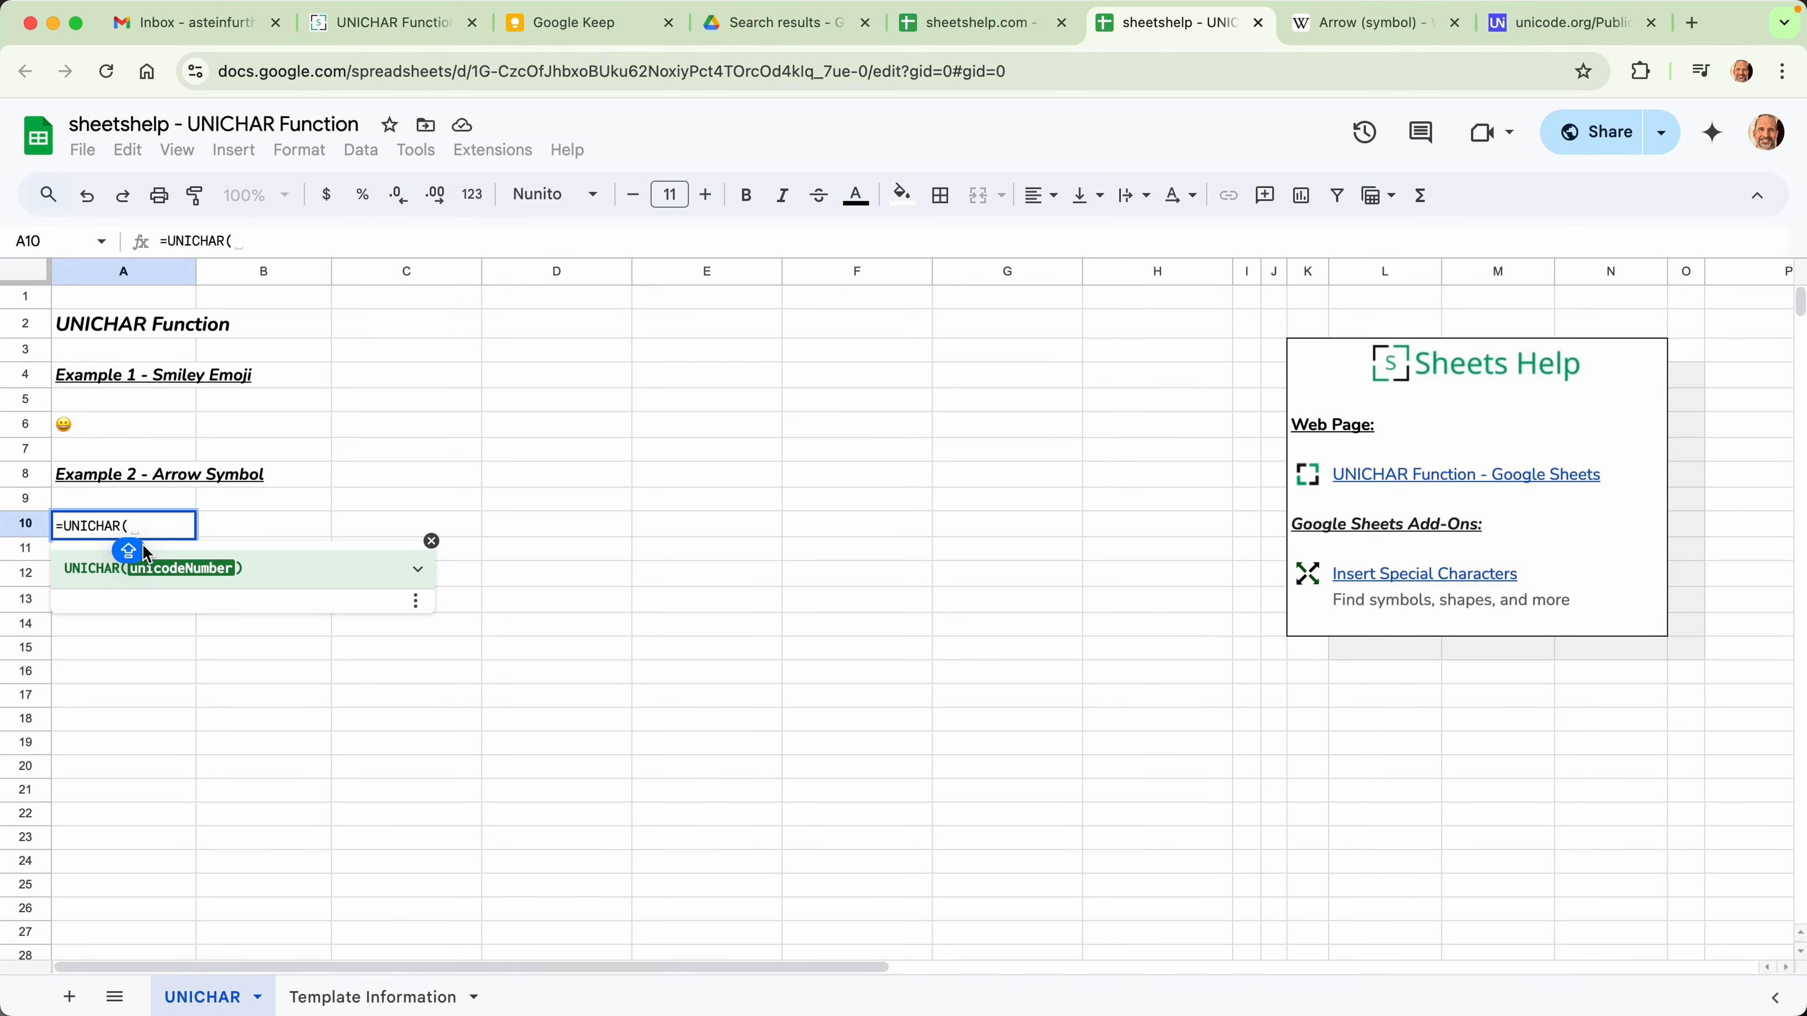
pyautogui.write('2191')
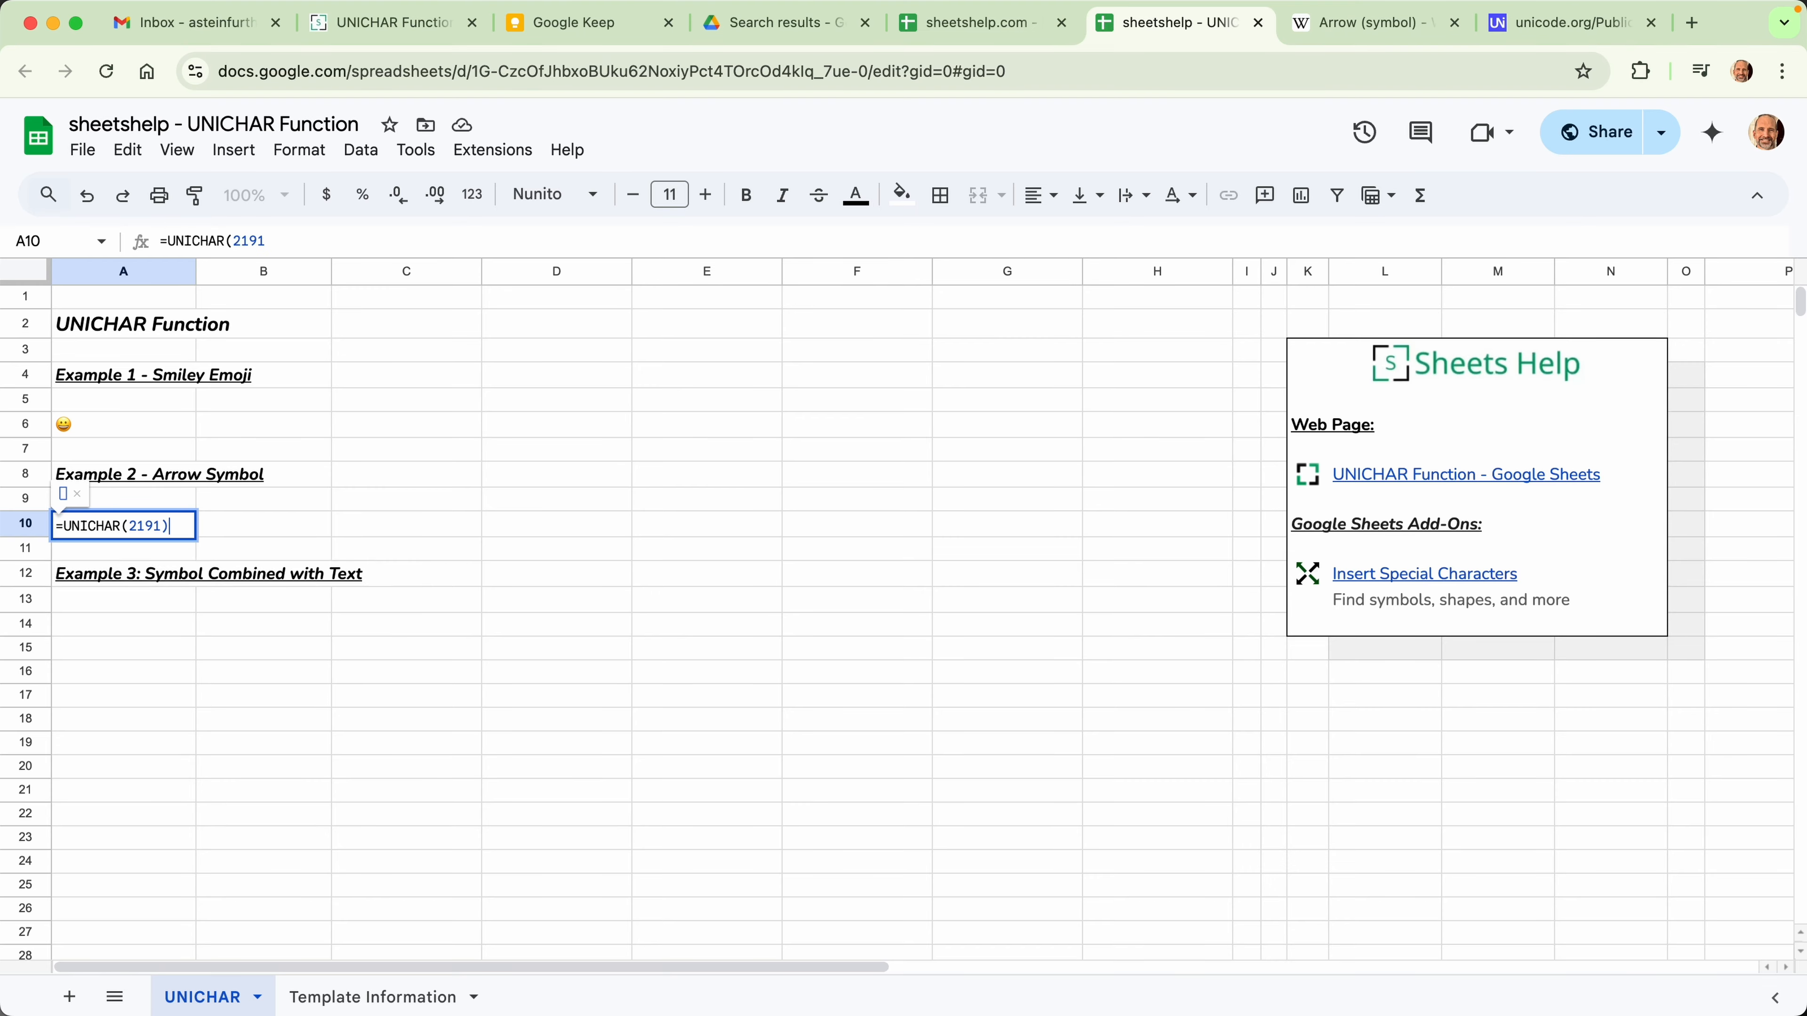
pyautogui.press('Return')
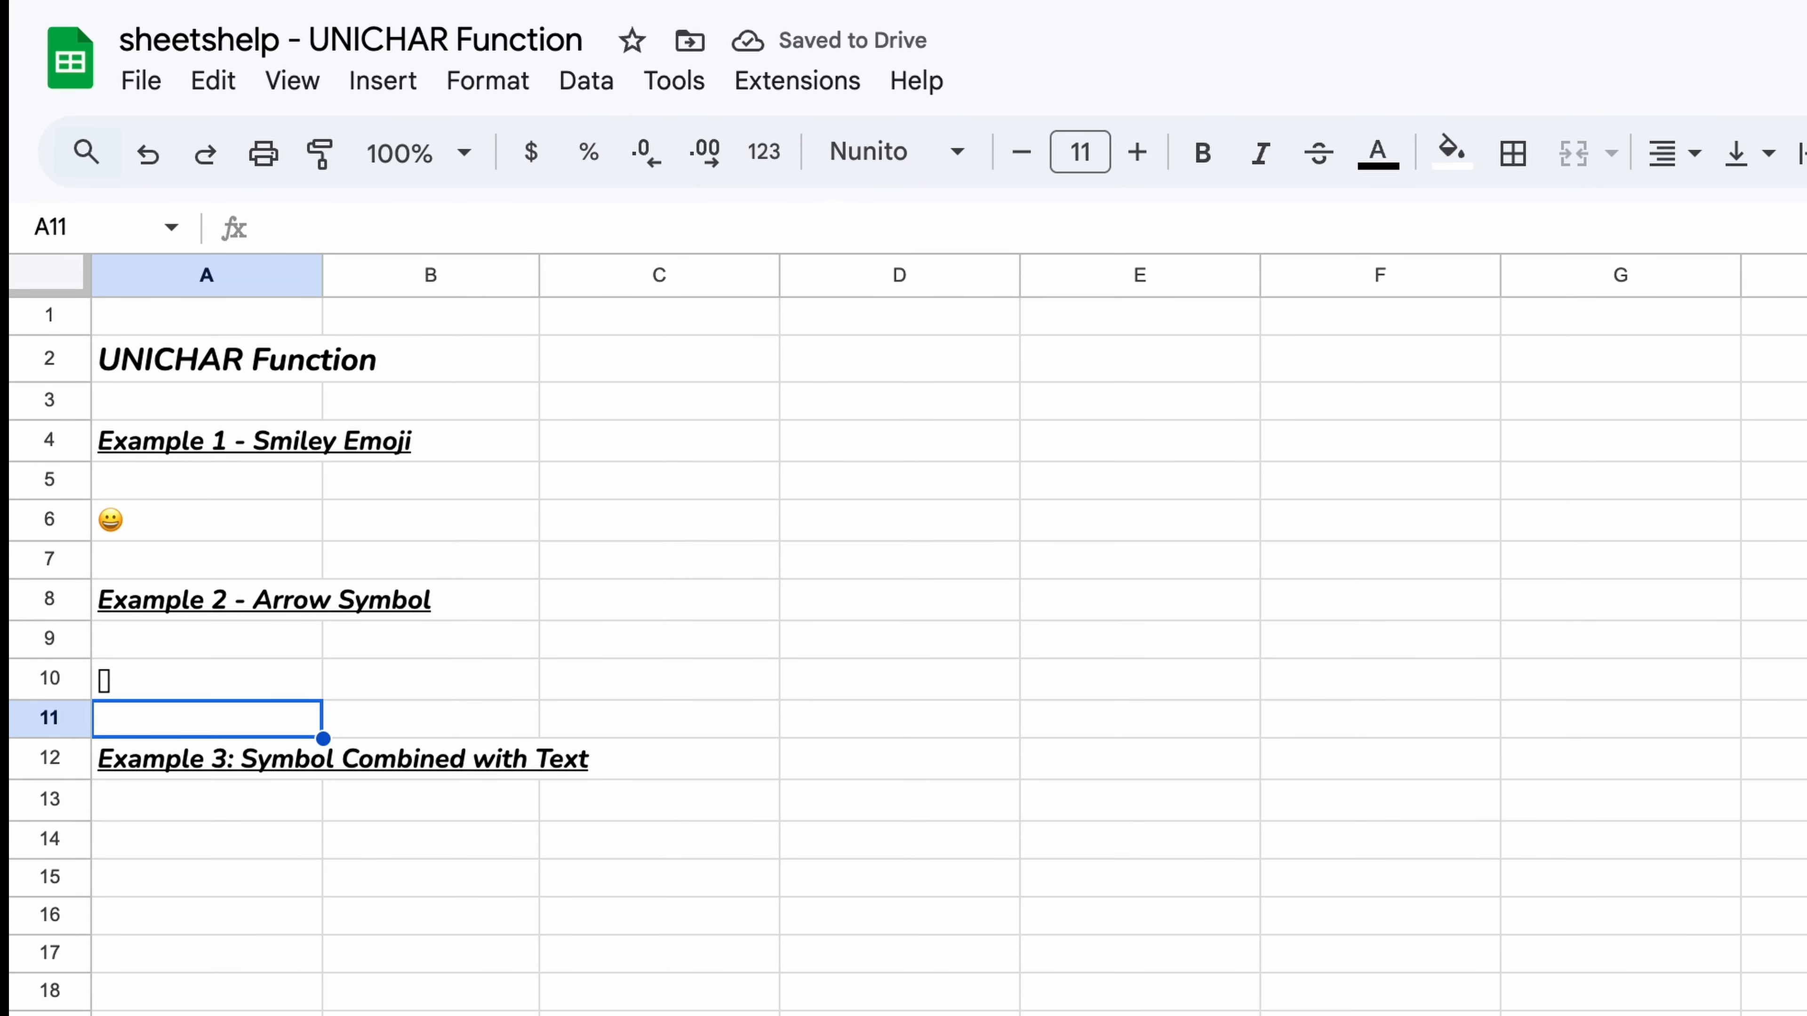
# Step: Nest HEX2DEC around the code in A10 so the formula reads =UNICHAR(HEX2DEC(2191))
pyautogui.click(139, 687)
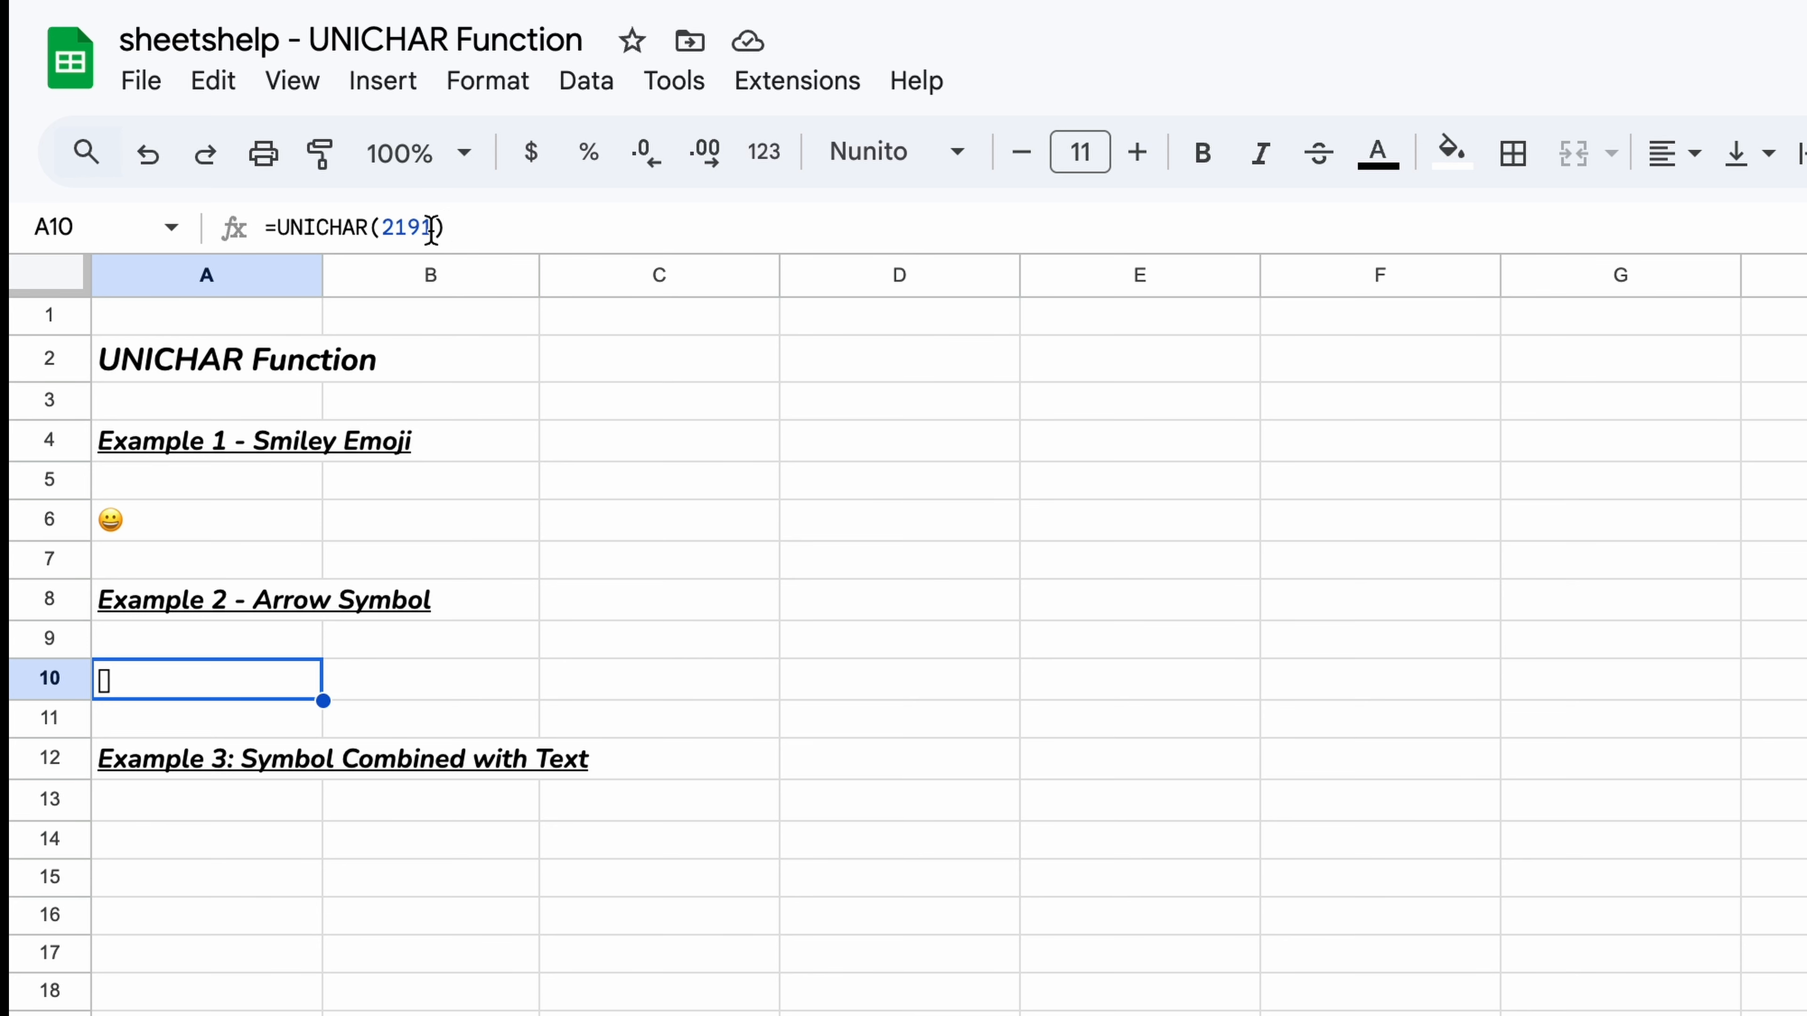
pyautogui.click(382, 226)
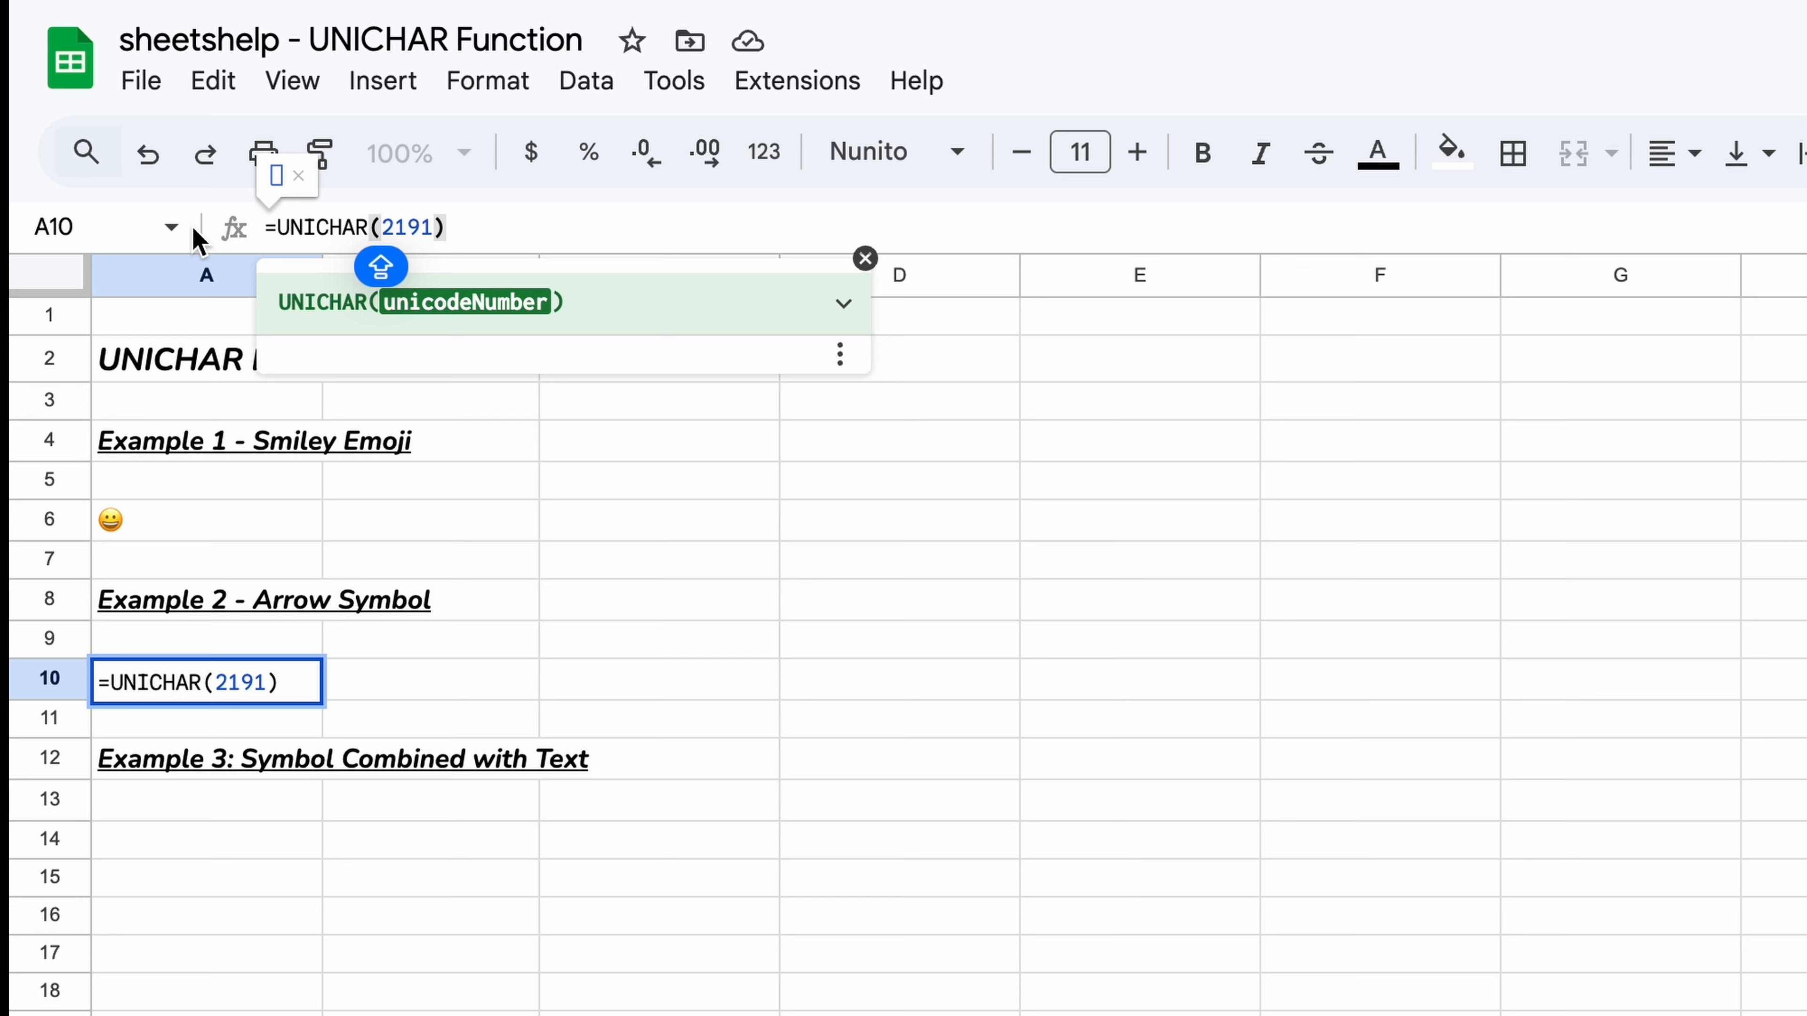
pyautogui.write('HEX')
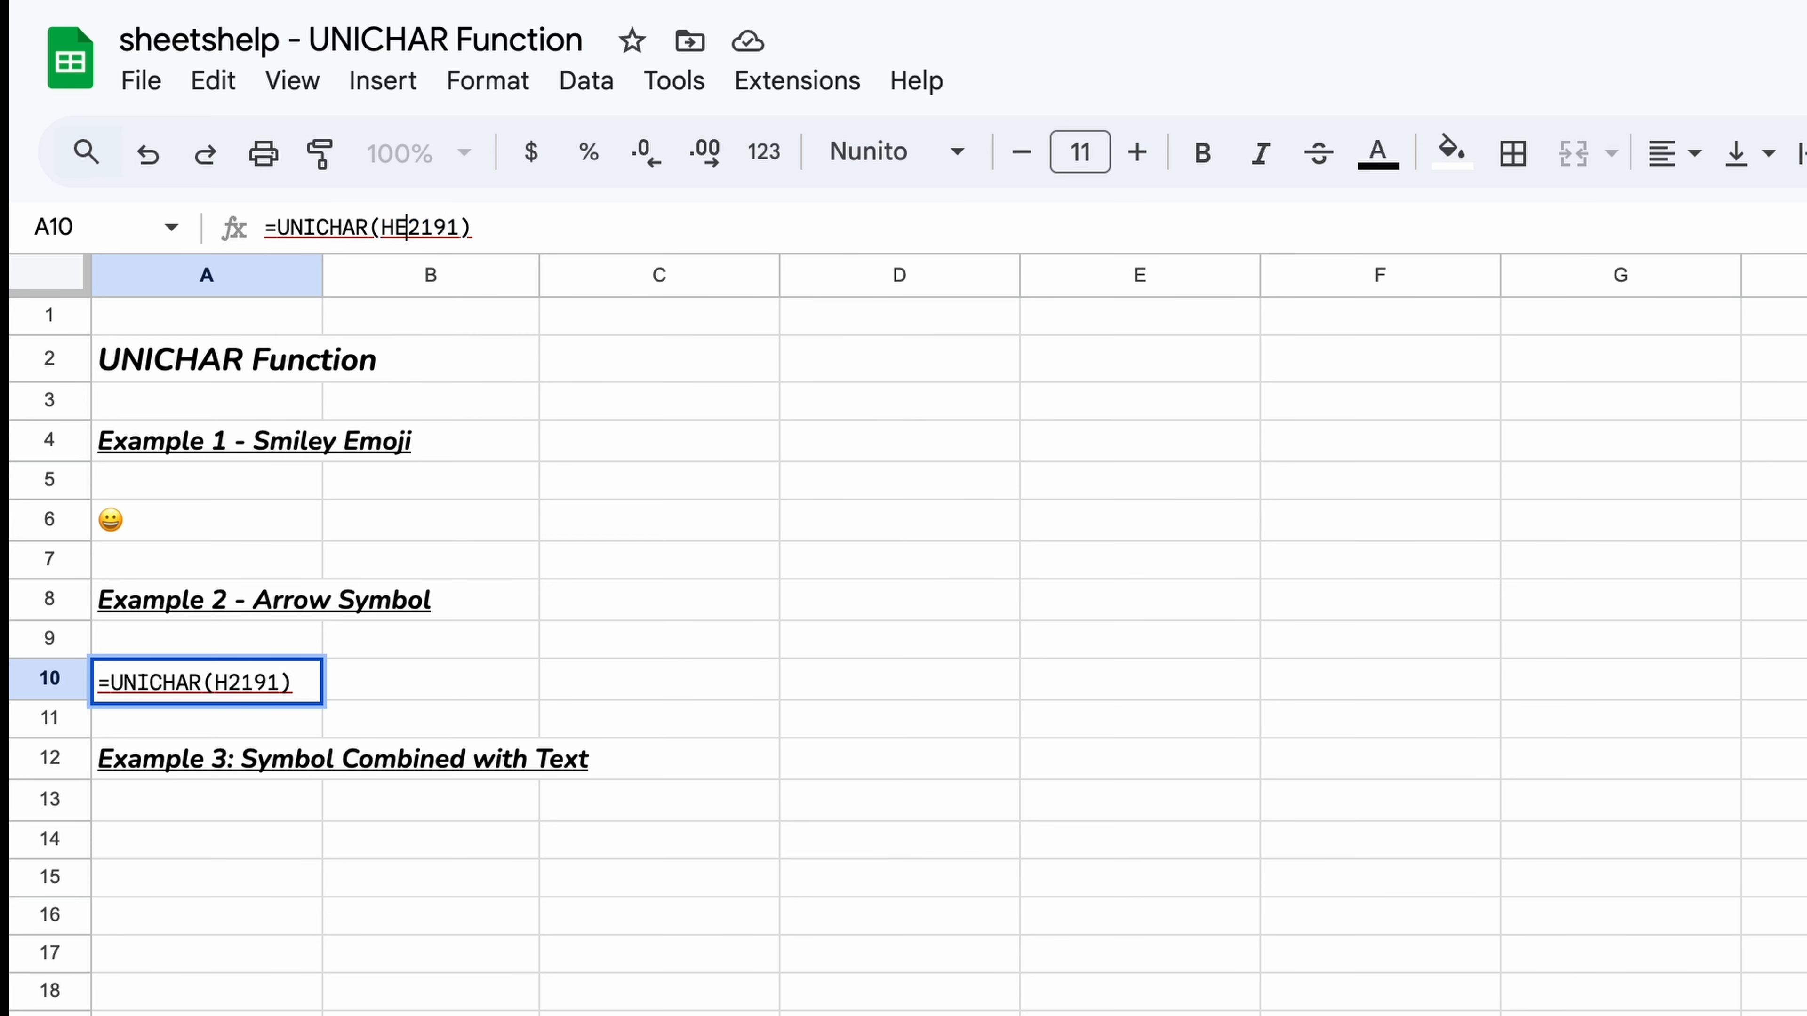
pyautogui.write('2DEC')
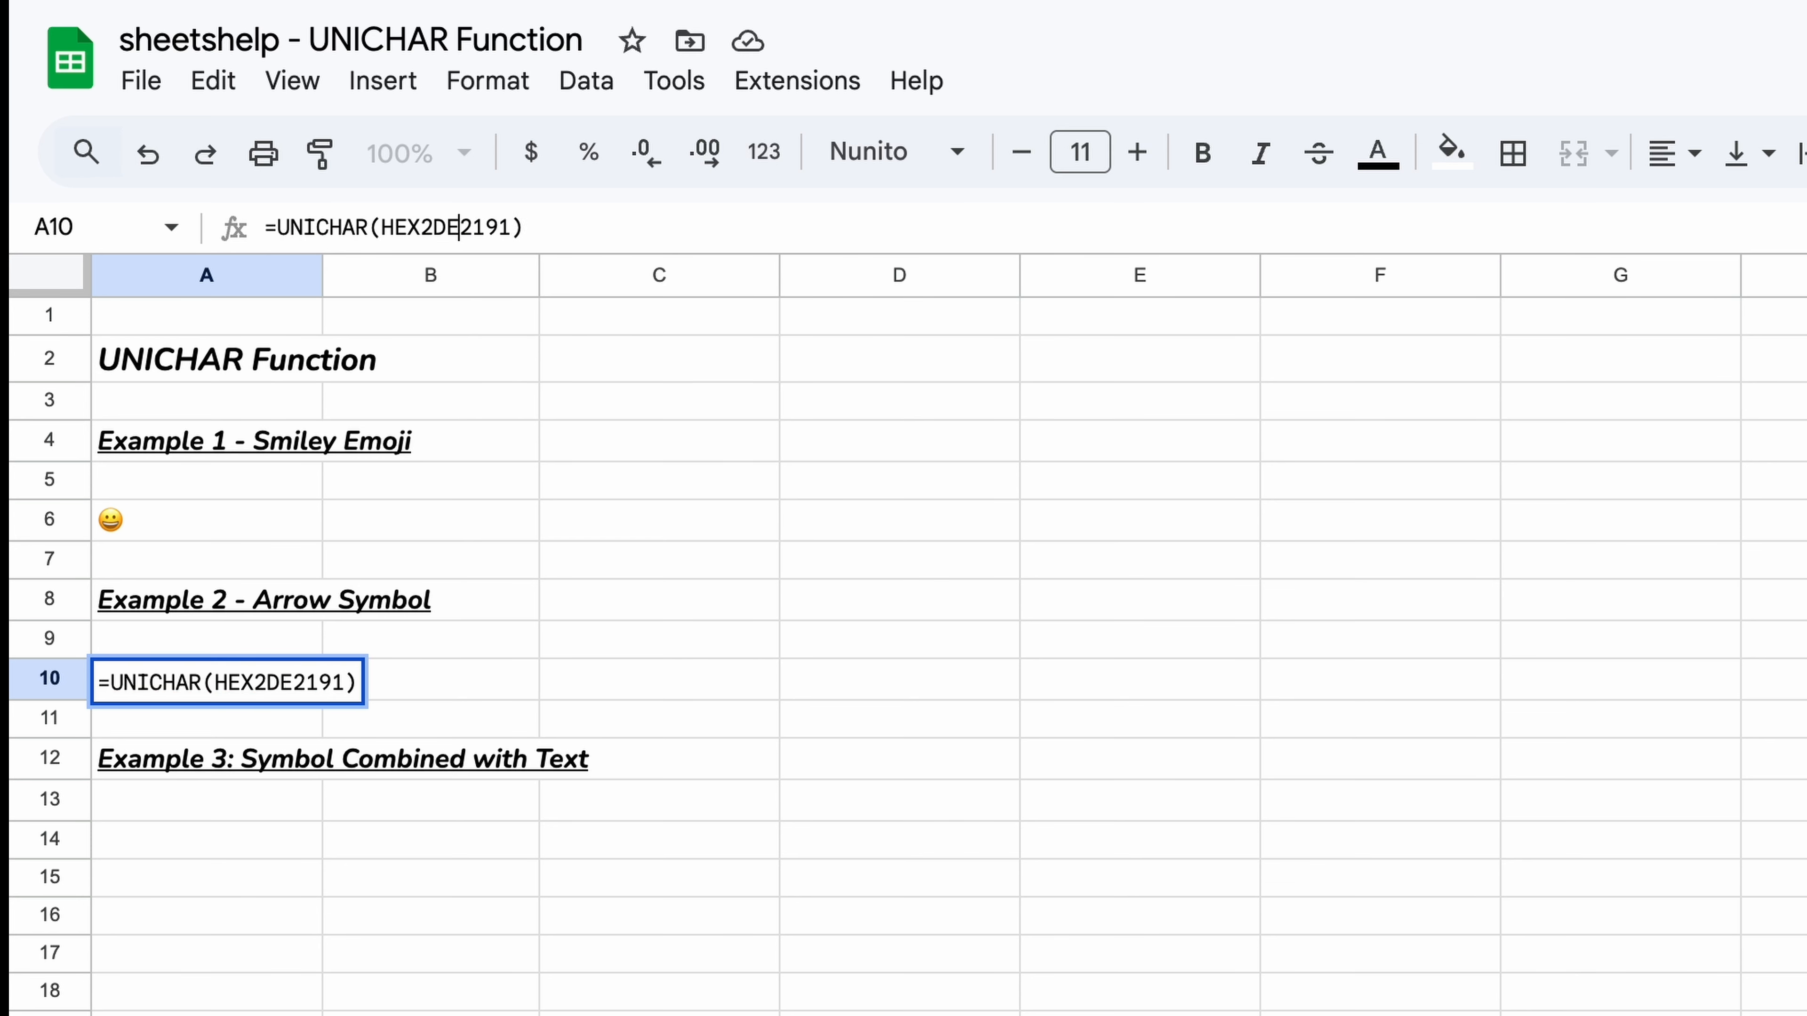
pyautogui.write('(')
pyautogui.press('Right')
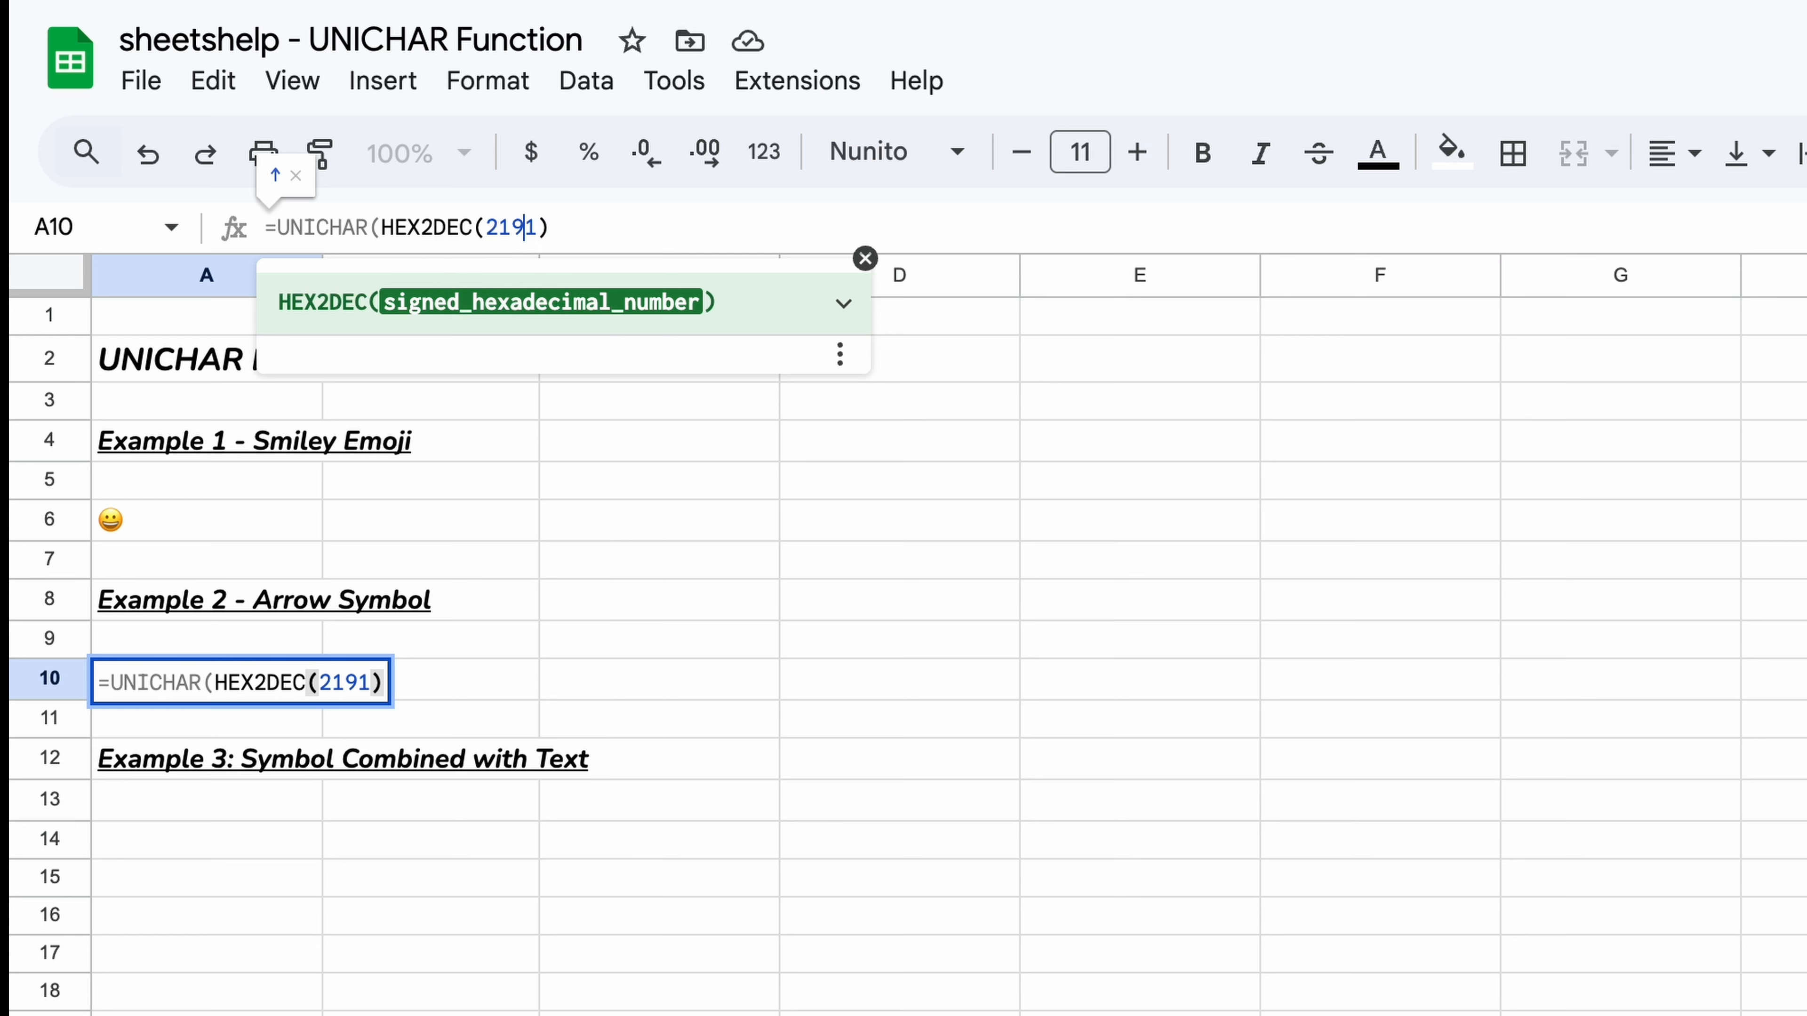
pyautogui.press('Right')
pyautogui.write(')')
pyautogui.press('Return')
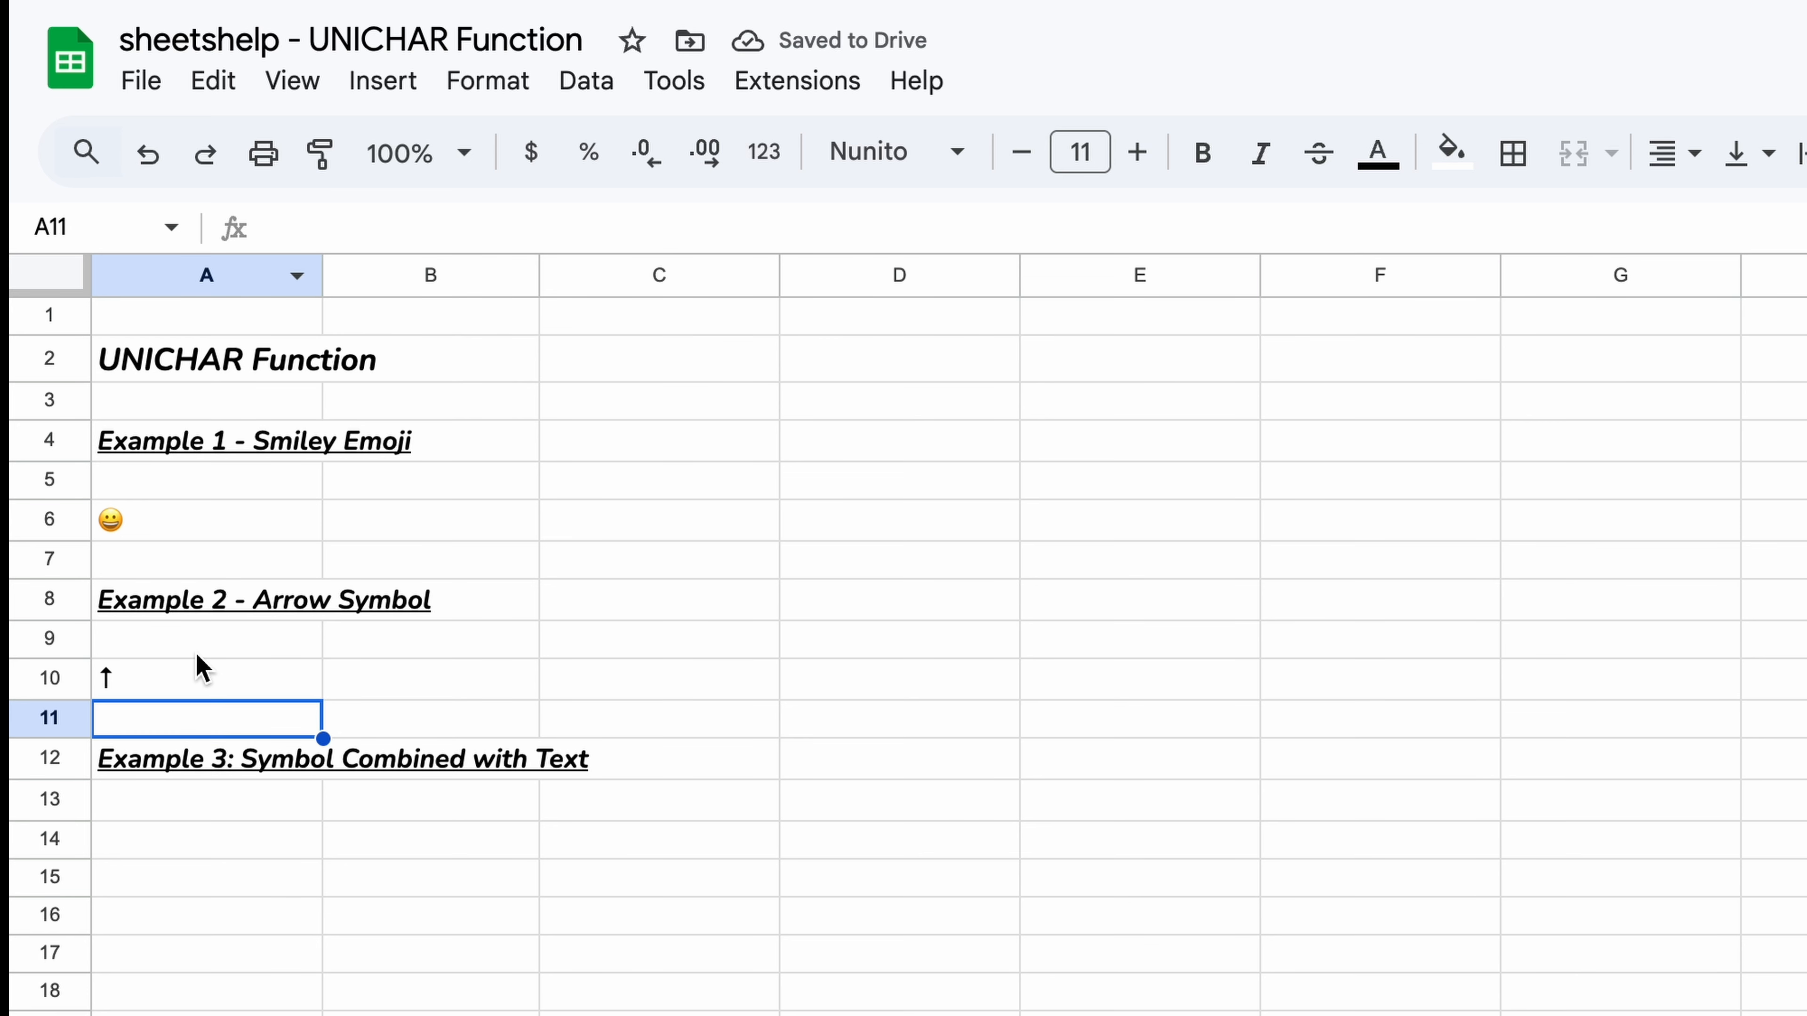
# Step: Enter =HEX2DEC(2191) in cell C10 to convert the arrow's hex code to decimal
pyautogui.click(191, 686)
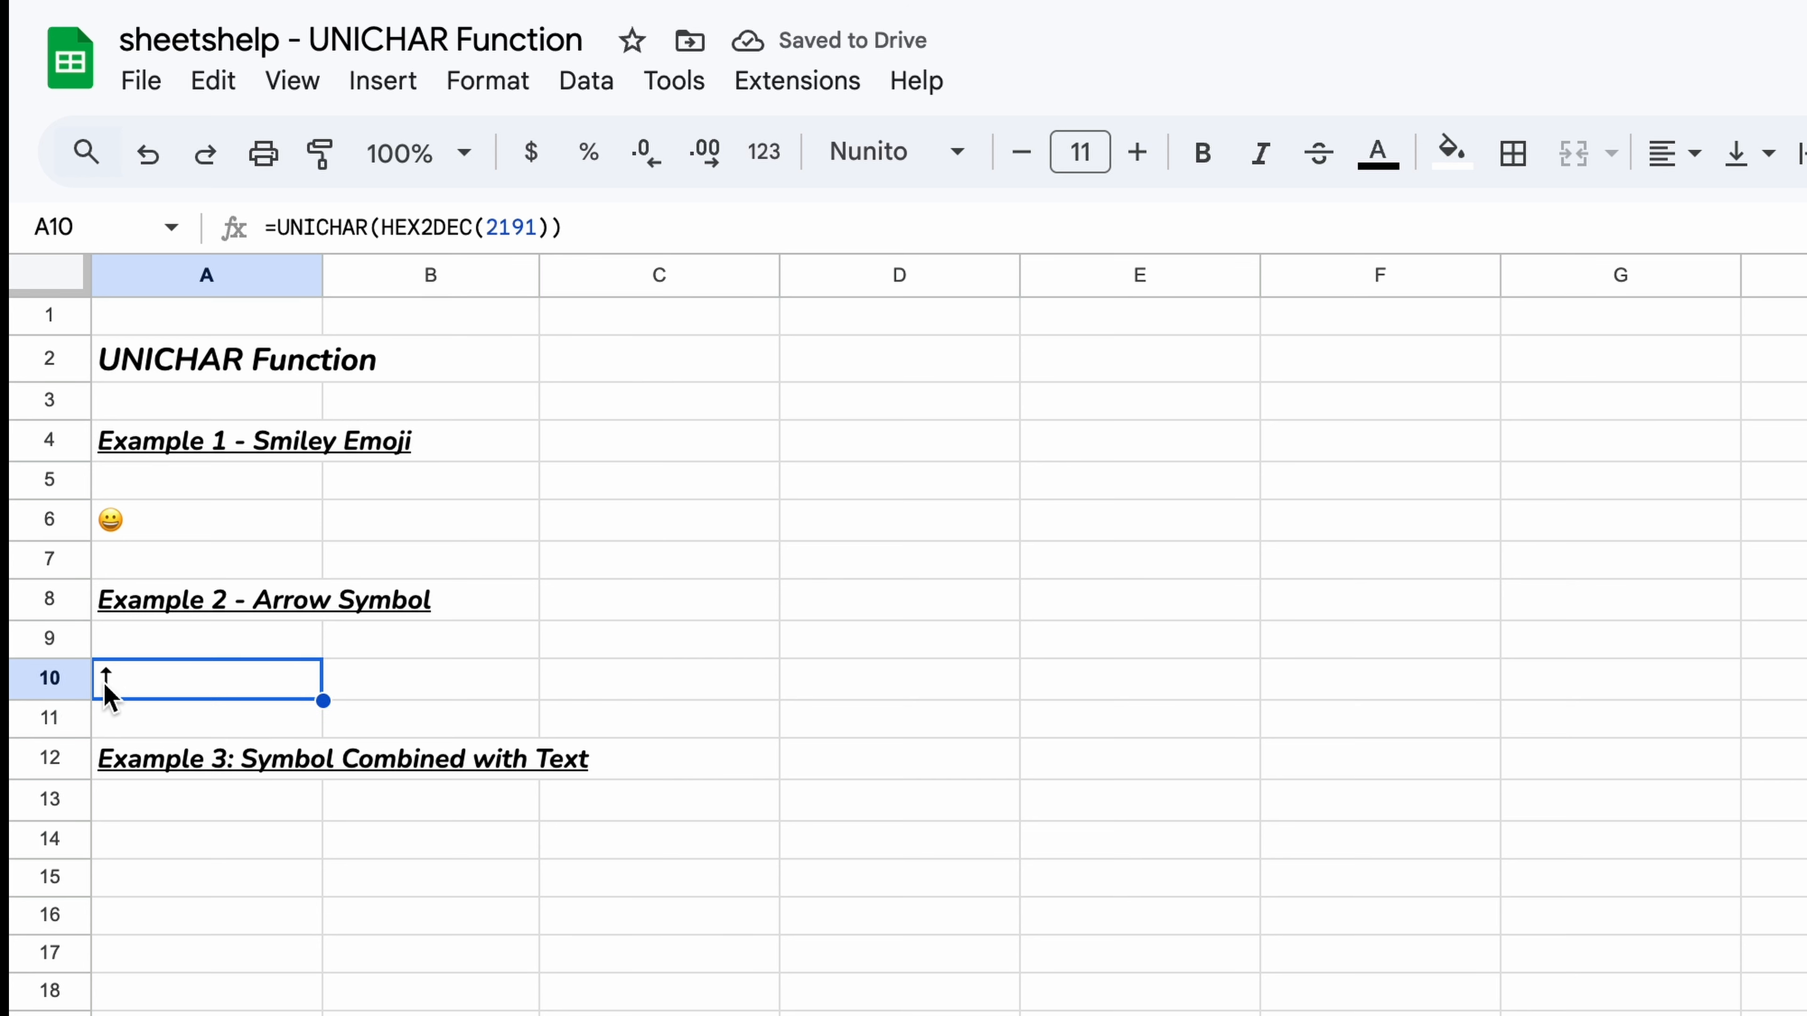
pyautogui.click(610, 689)
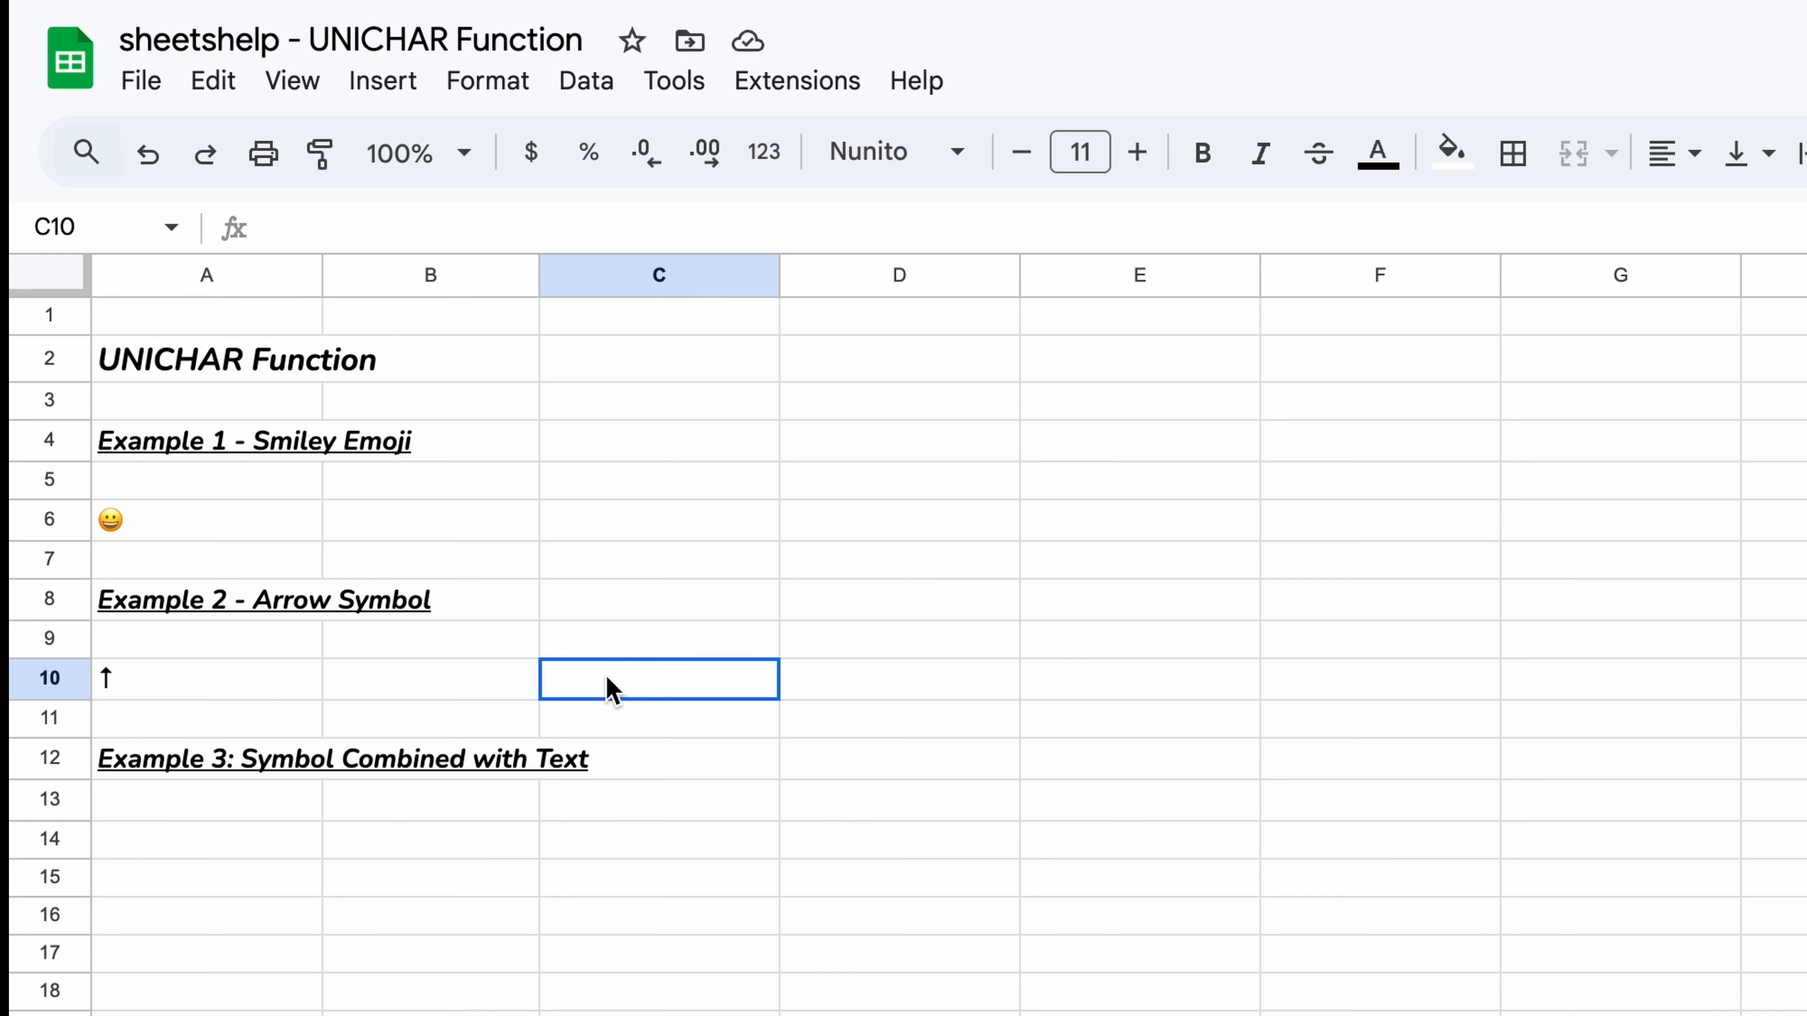
pyautogui.write('=HEX')
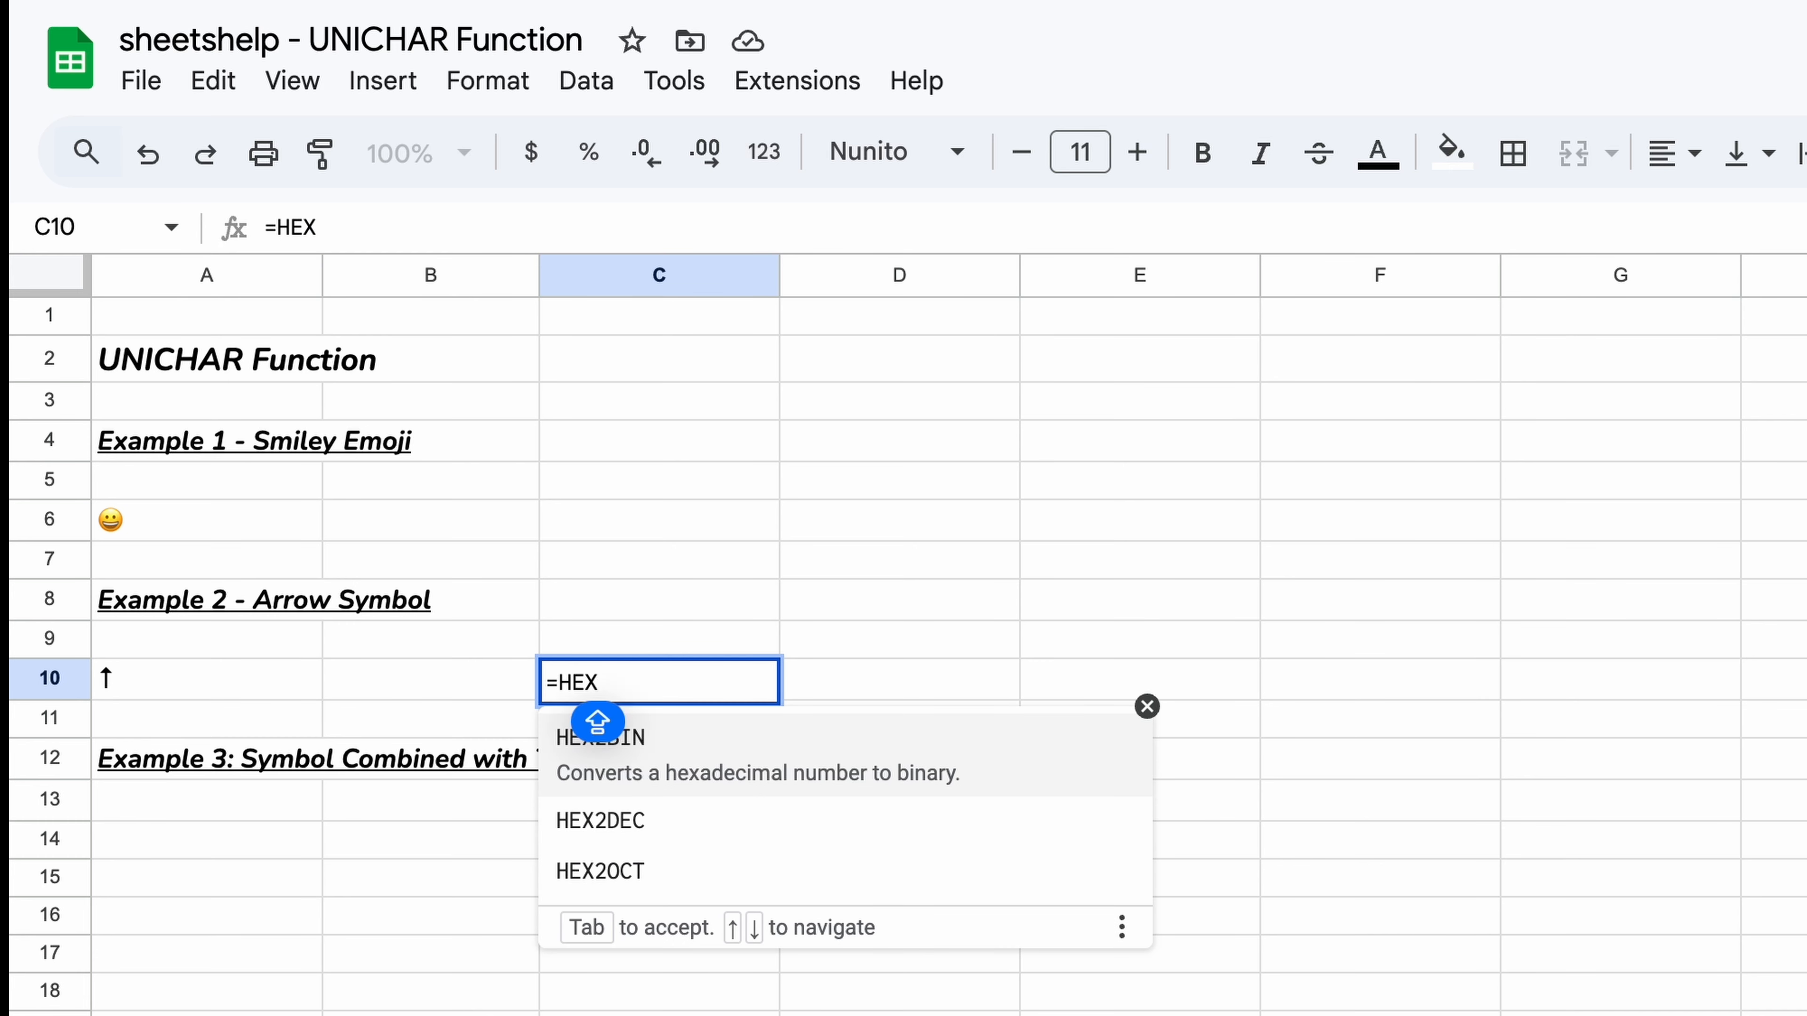
pyautogui.write('2DEC')
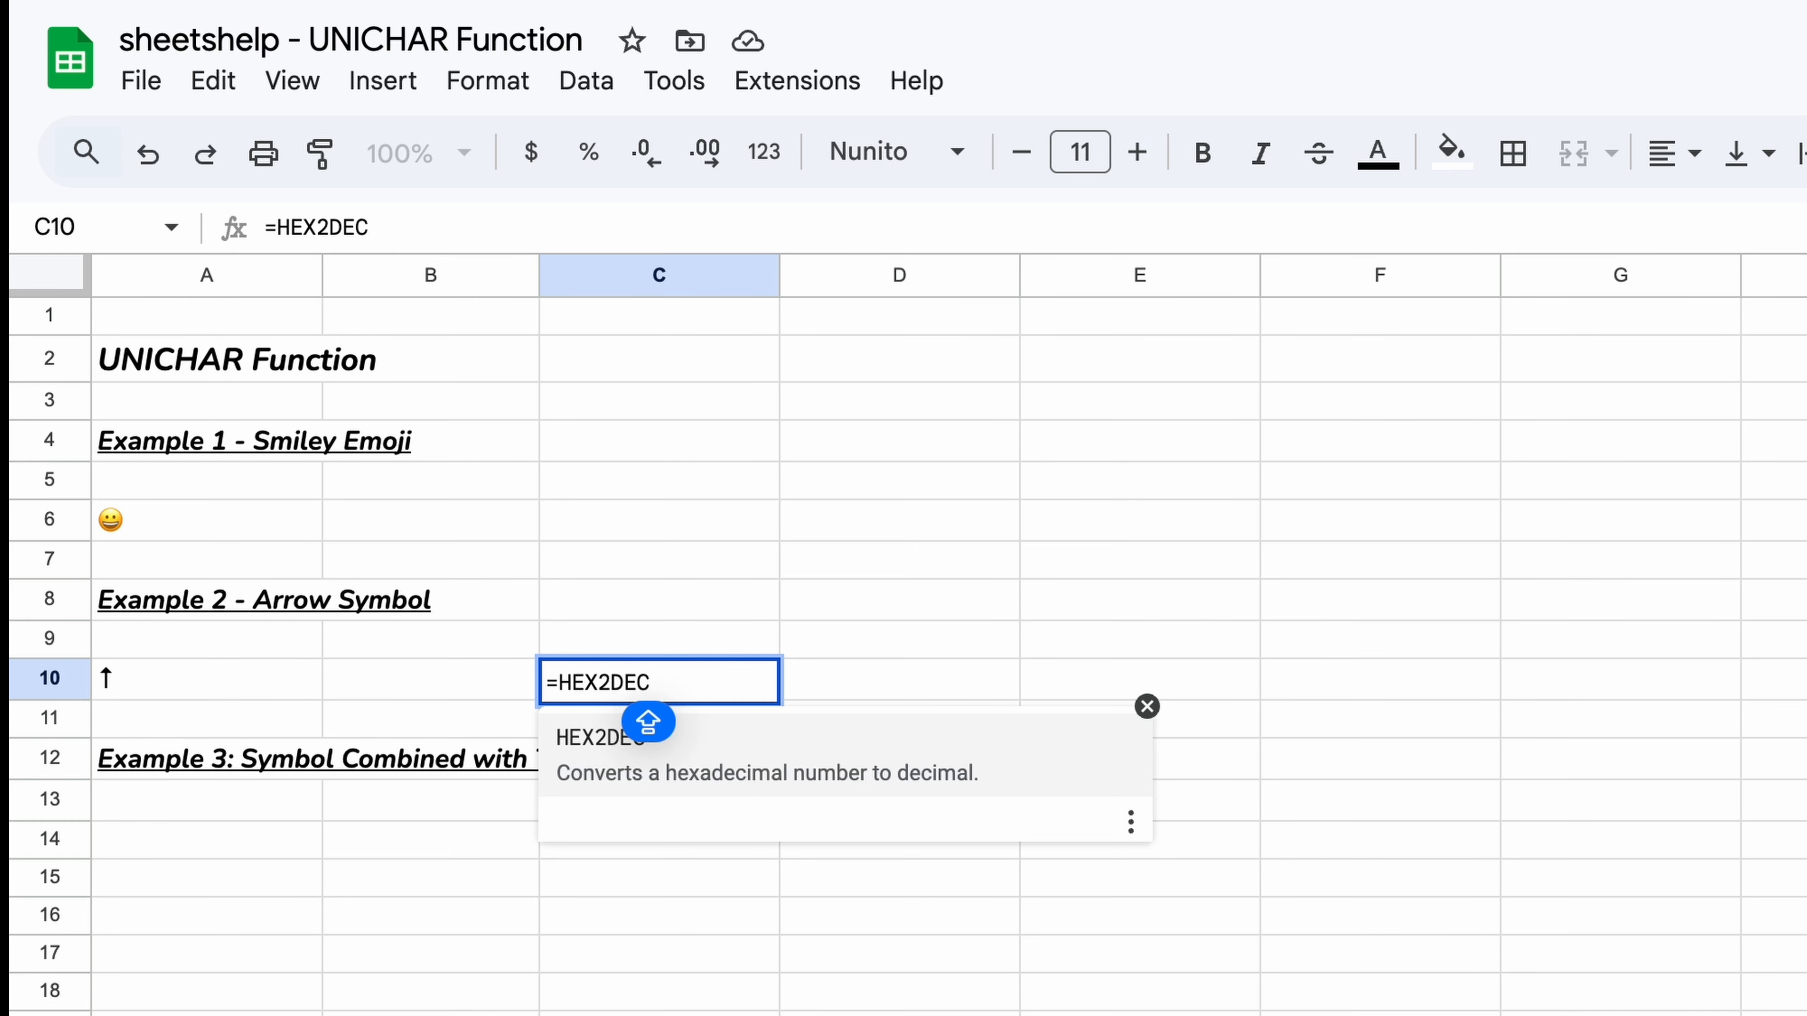
pyautogui.write('(2191)')
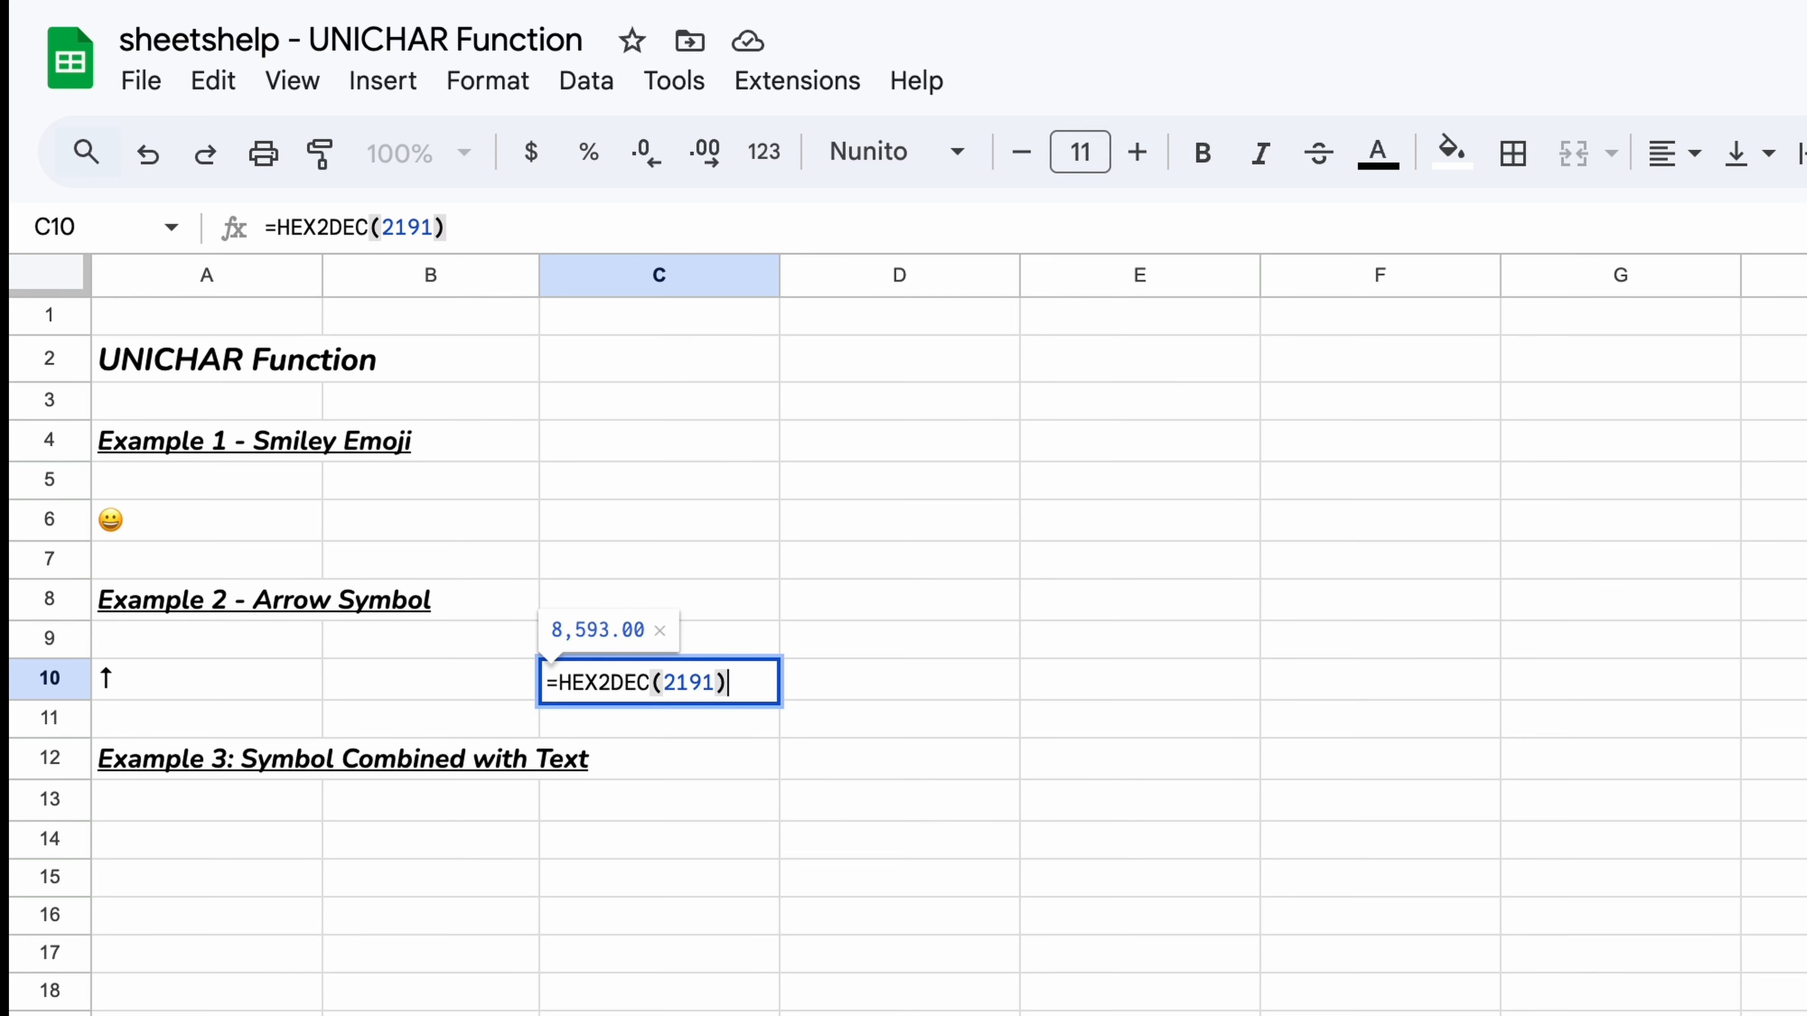
pyautogui.press('Return')
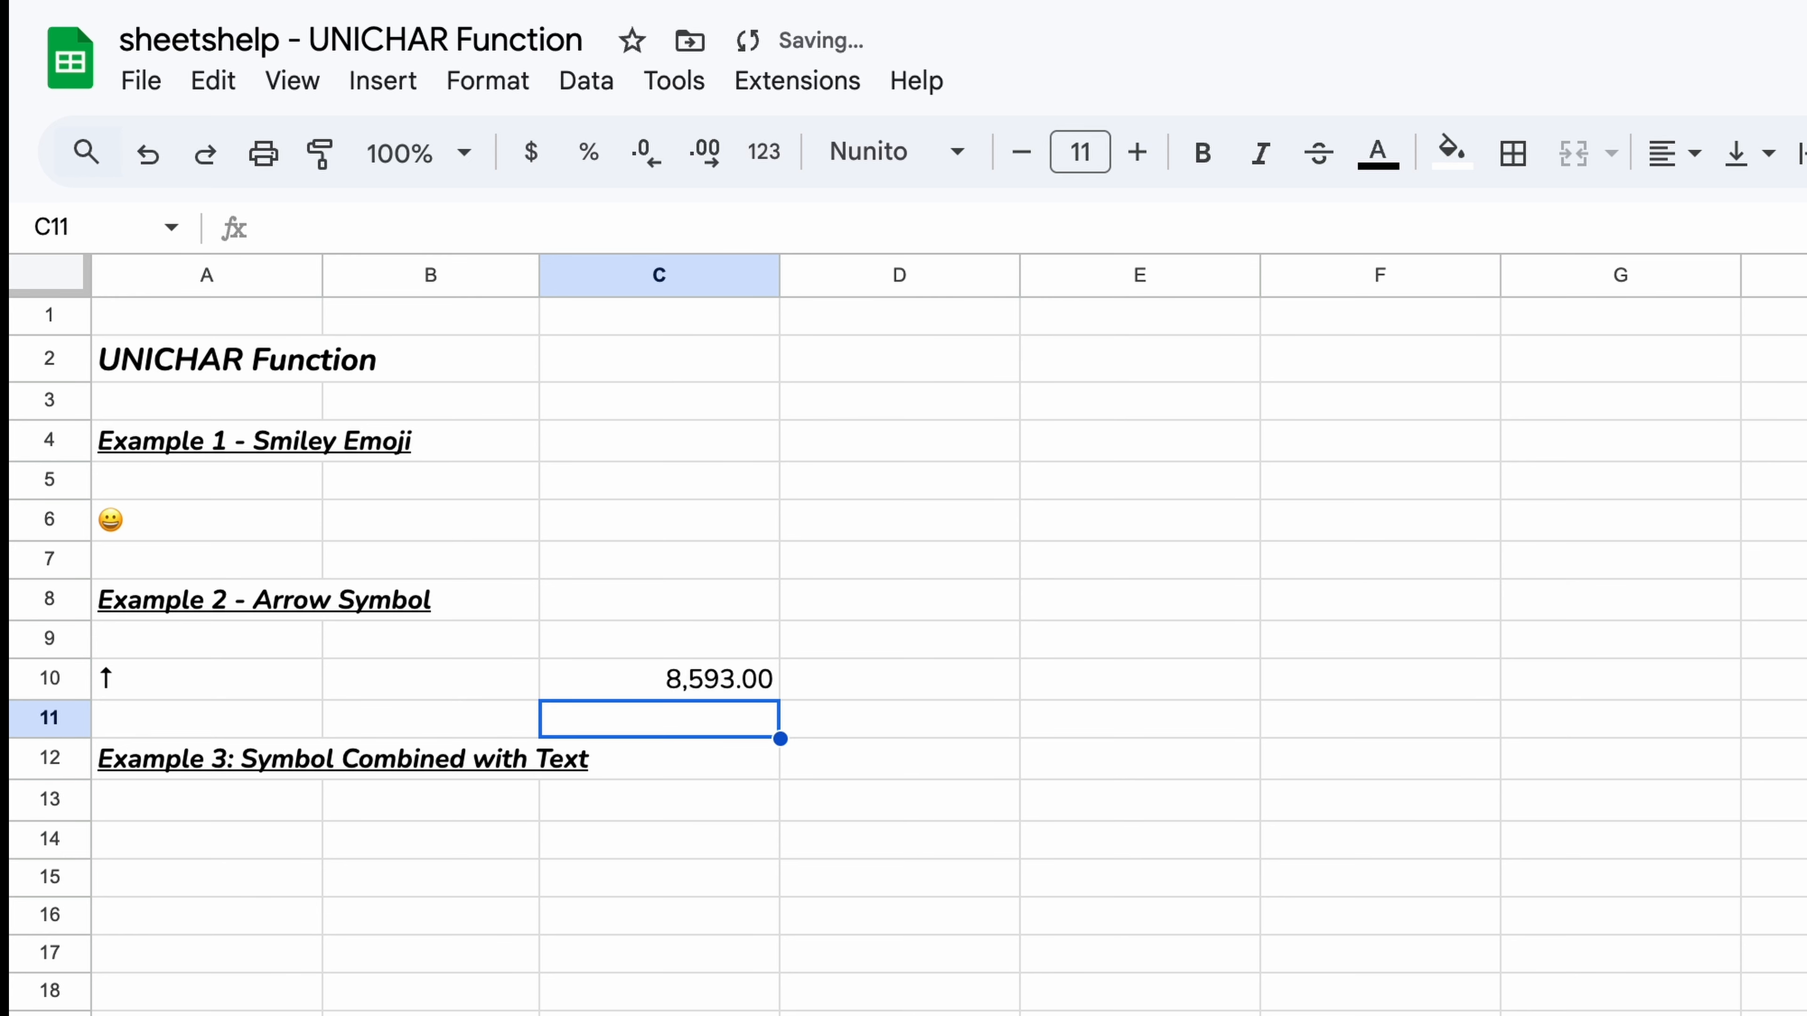
# Step: Clear the HEX2DEC formula from cell C10
pyautogui.click(677, 647)
pyautogui.click(675, 682)
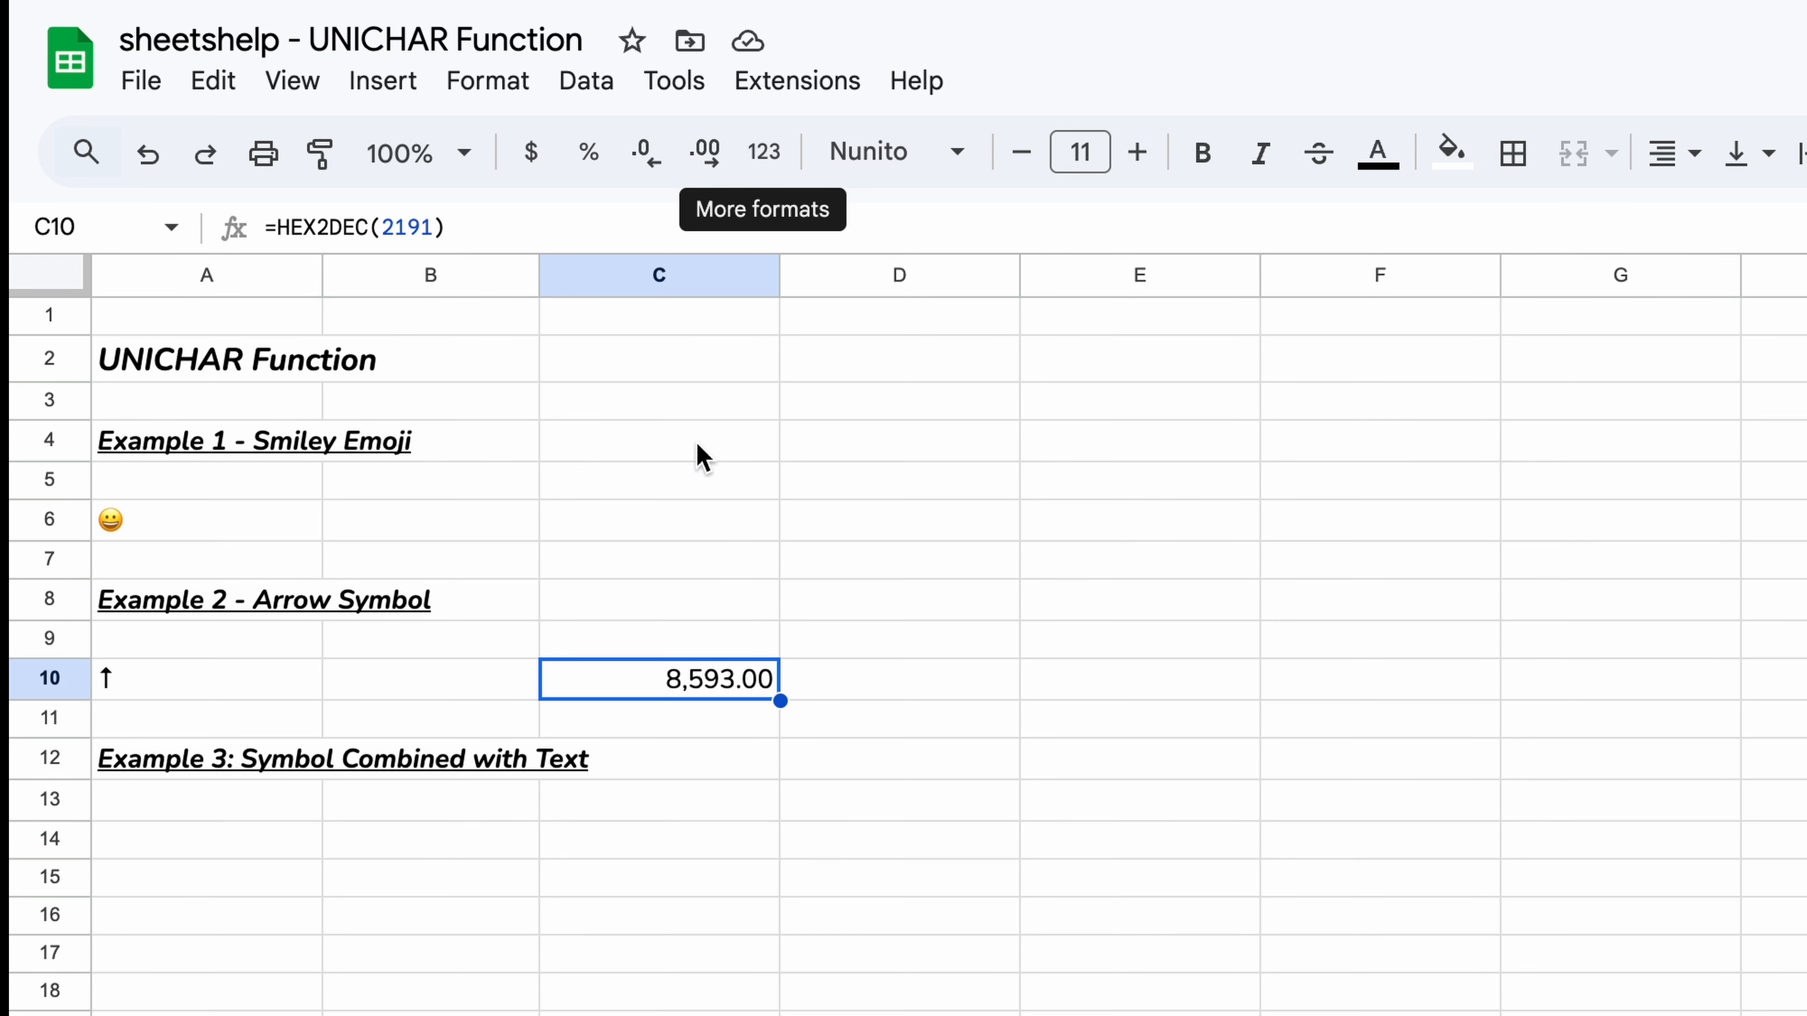
pyautogui.press('BackSpace')
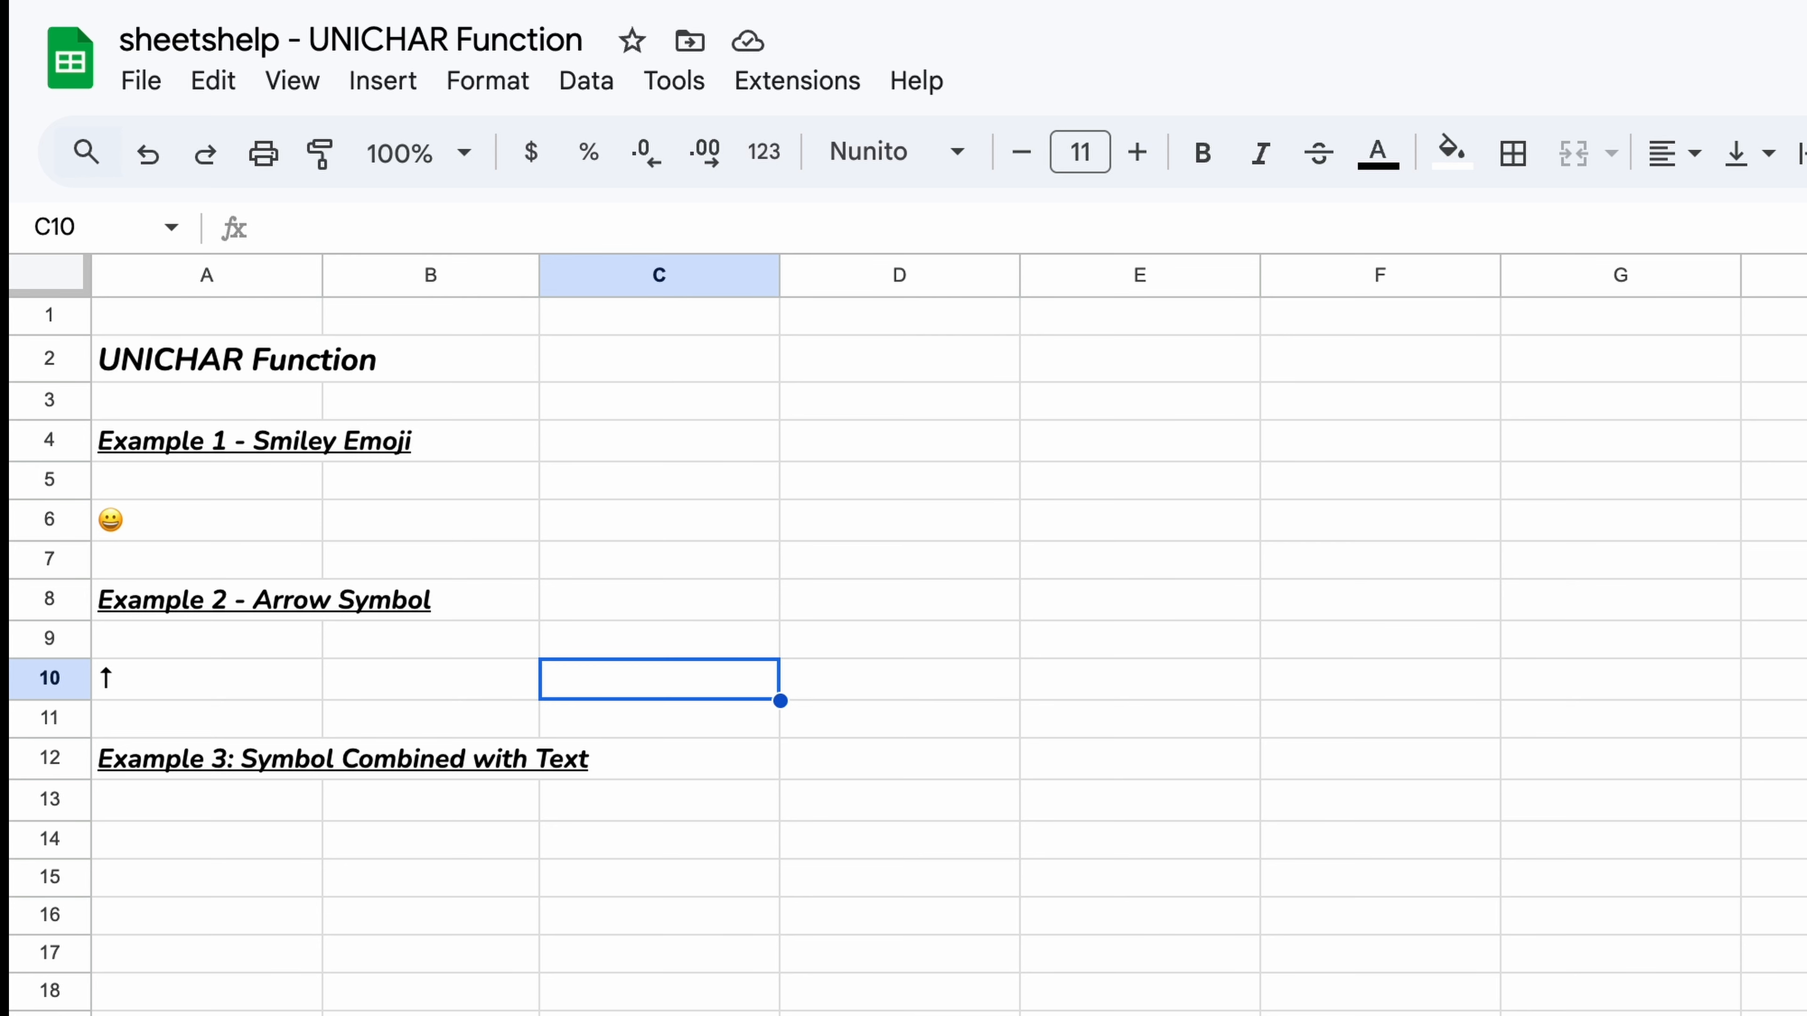
# Step: Enter the plain text "I feel happy, like this: " in cell A14 under the Example 3 heading
pyautogui.press('Down')
pyautogui.press('Down')
pyautogui.press('Down')
pyautogui.press('Down')
pyautogui.press('Left')
pyautogui.press('Left')
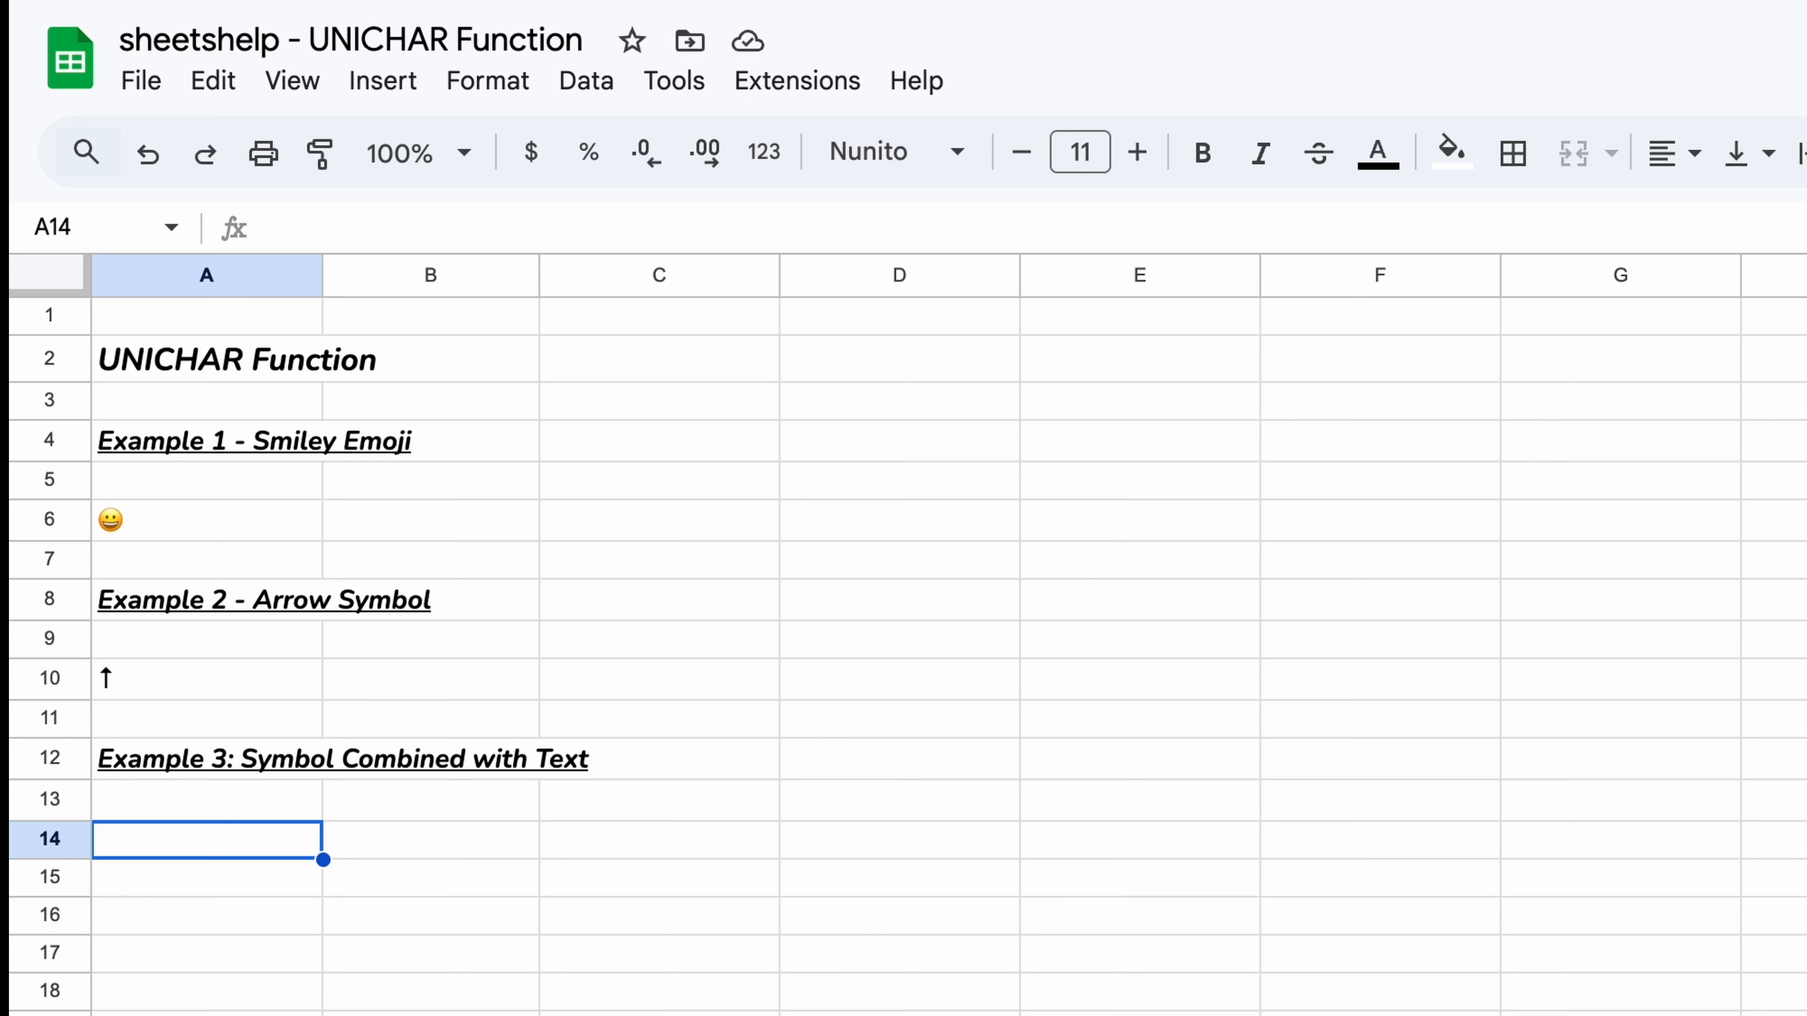
pyautogui.write('I FEE')
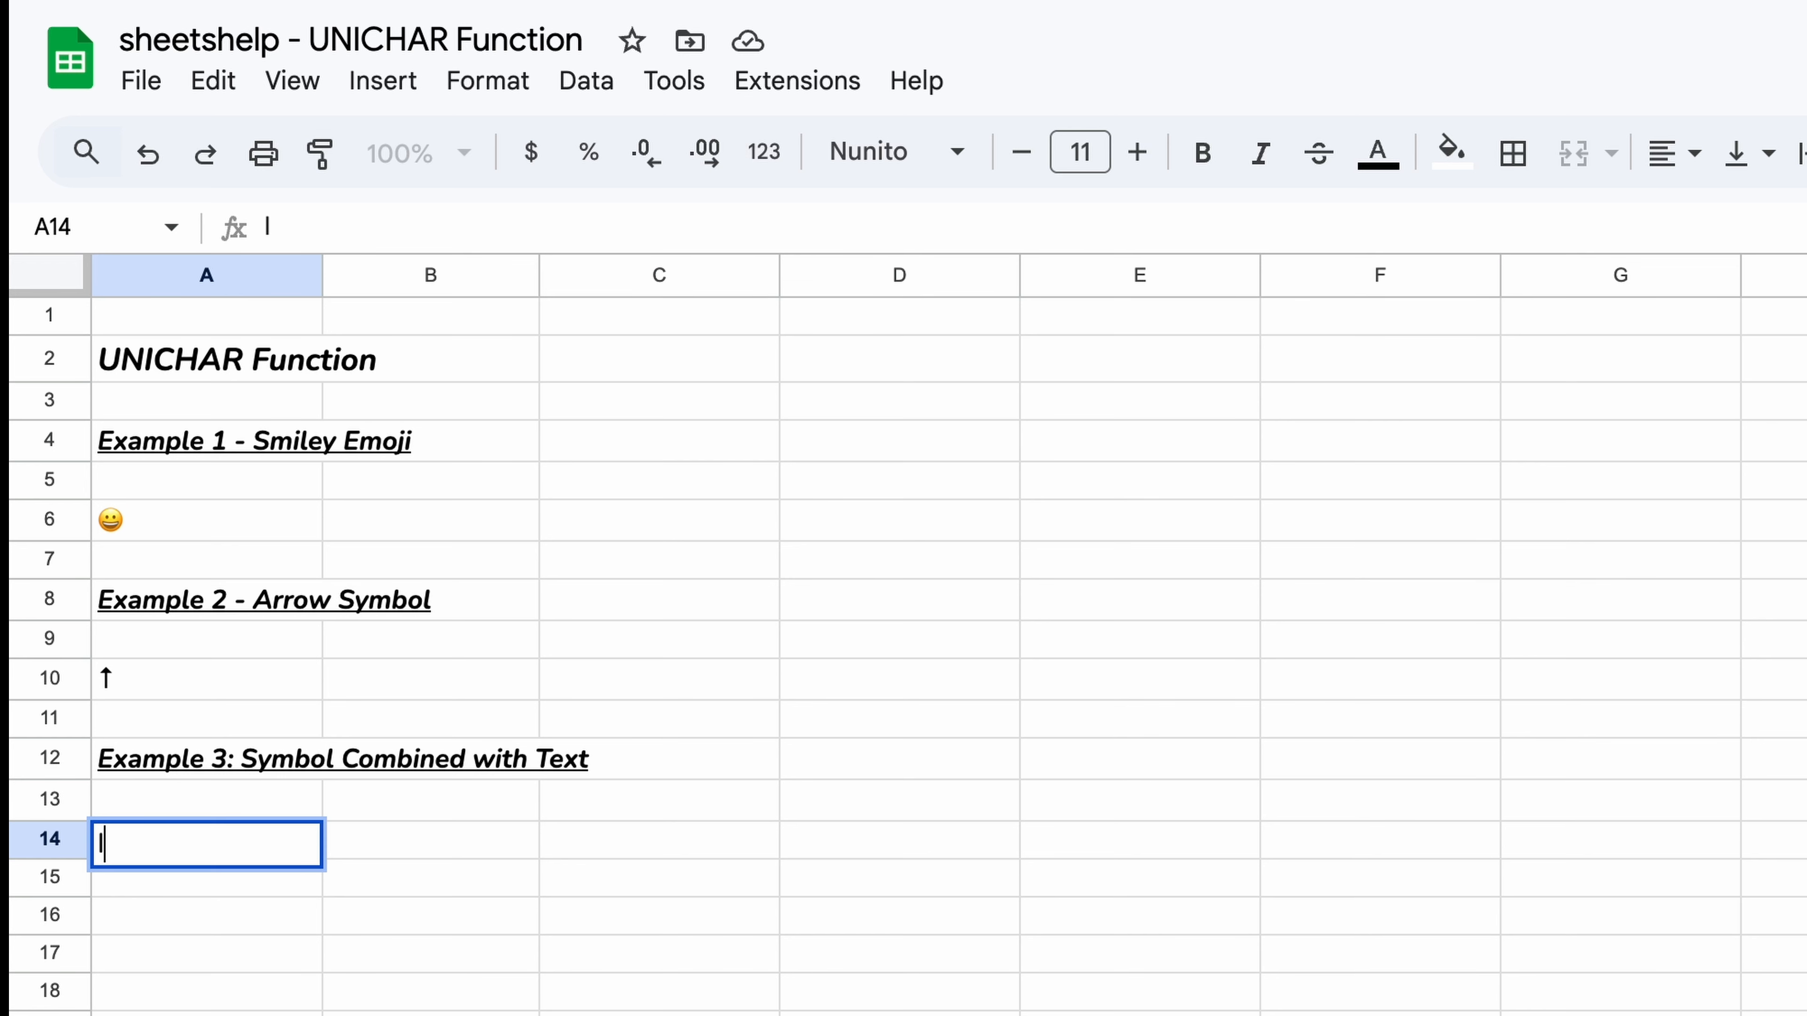
pyautogui.press('BackSpace')
pyautogui.press('BackSpace')
pyautogui.press('BackSpace')
pyautogui.write('fe')
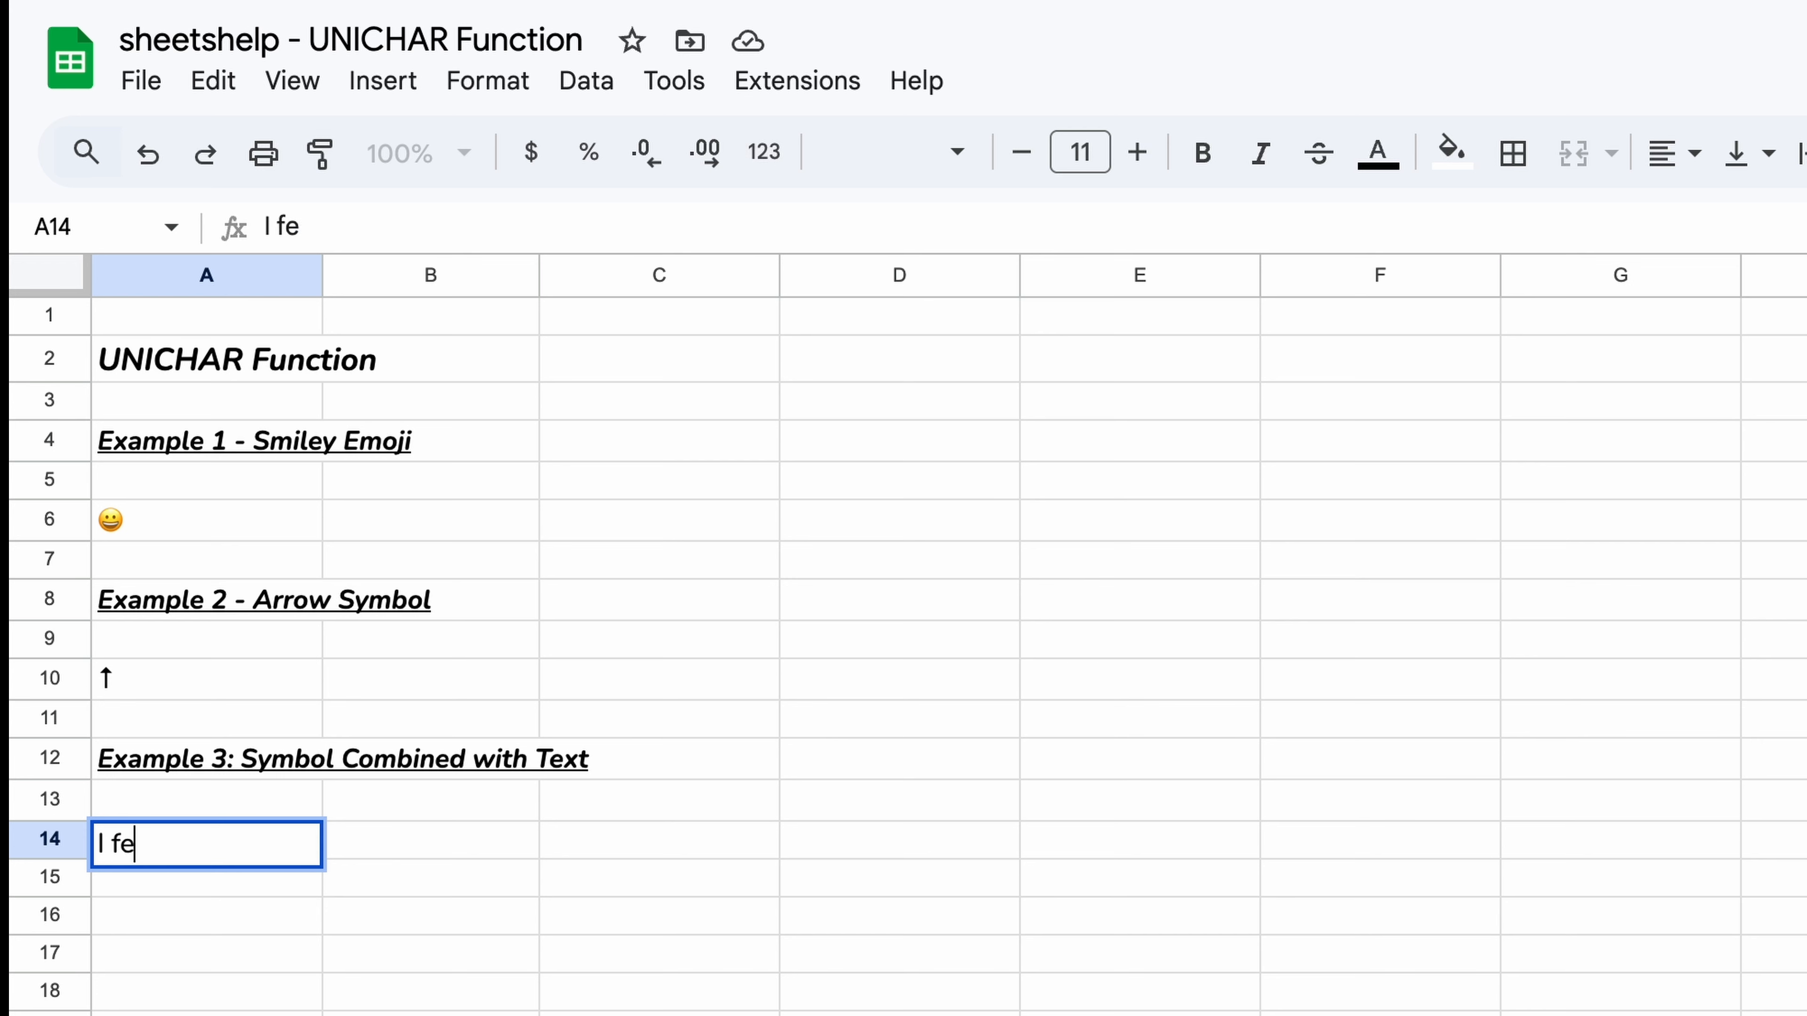
pyautogui.write('el happy')
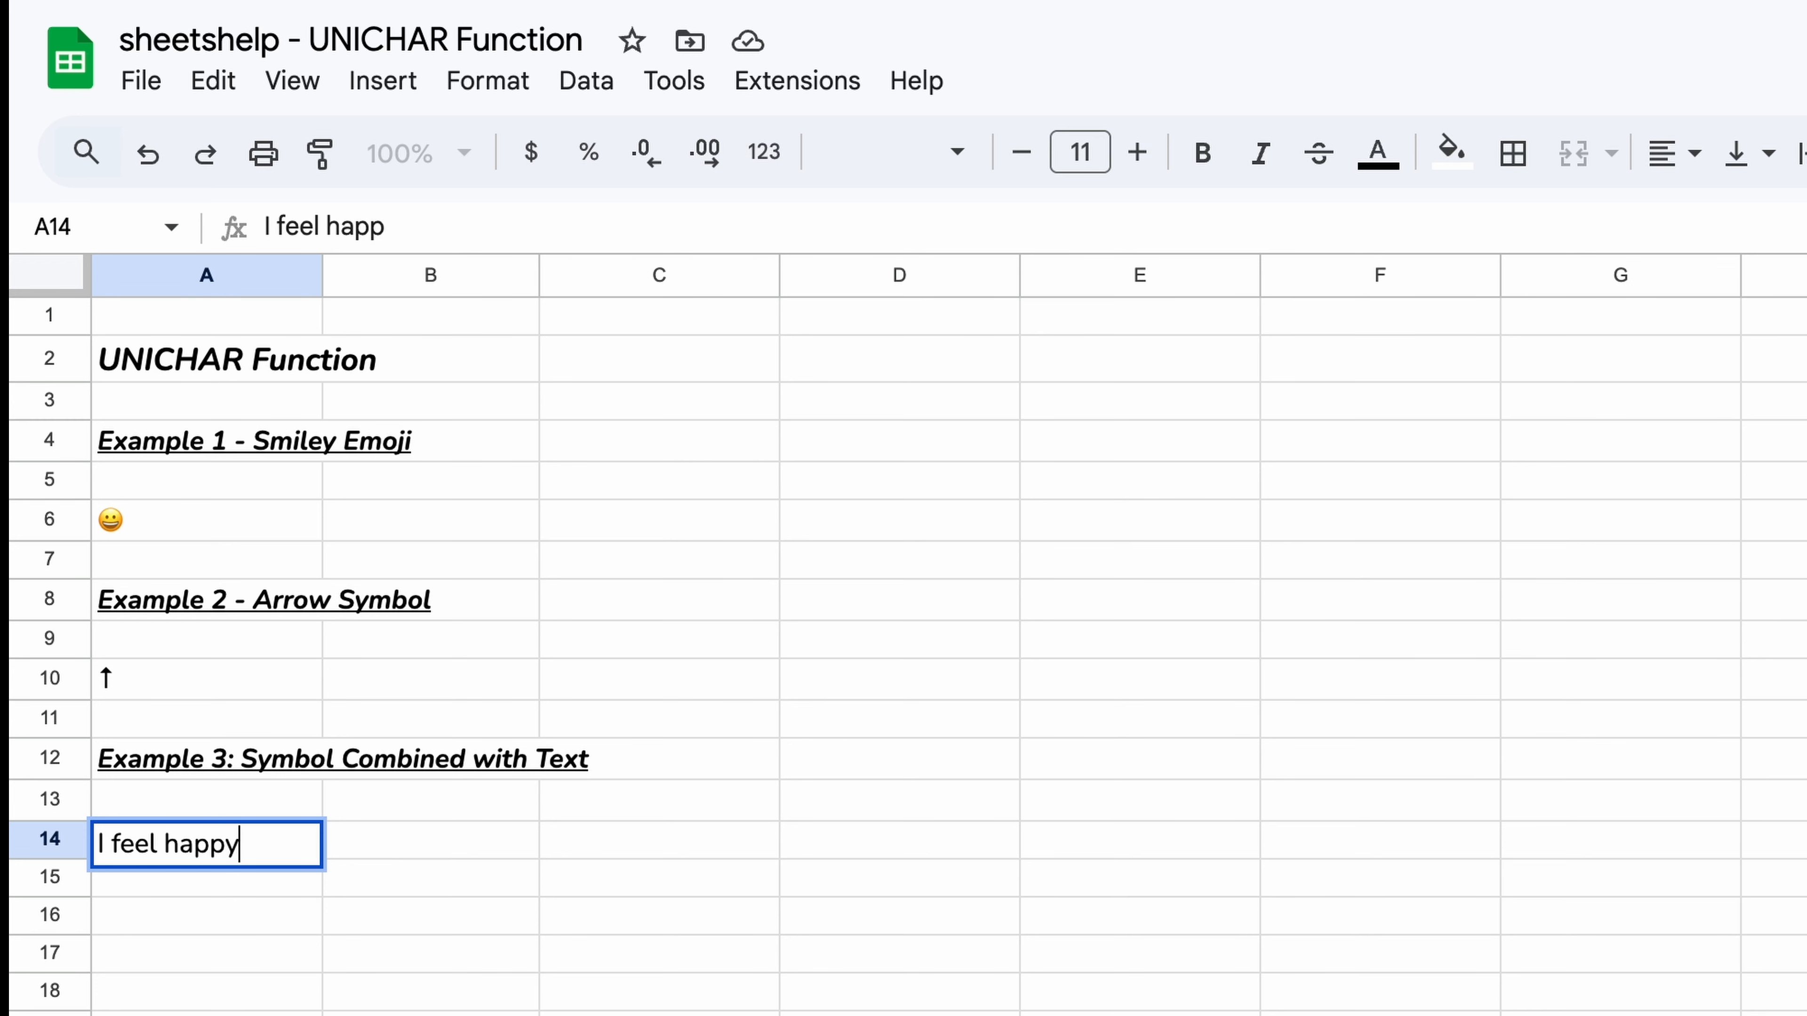
pyautogui.write(', like this:')
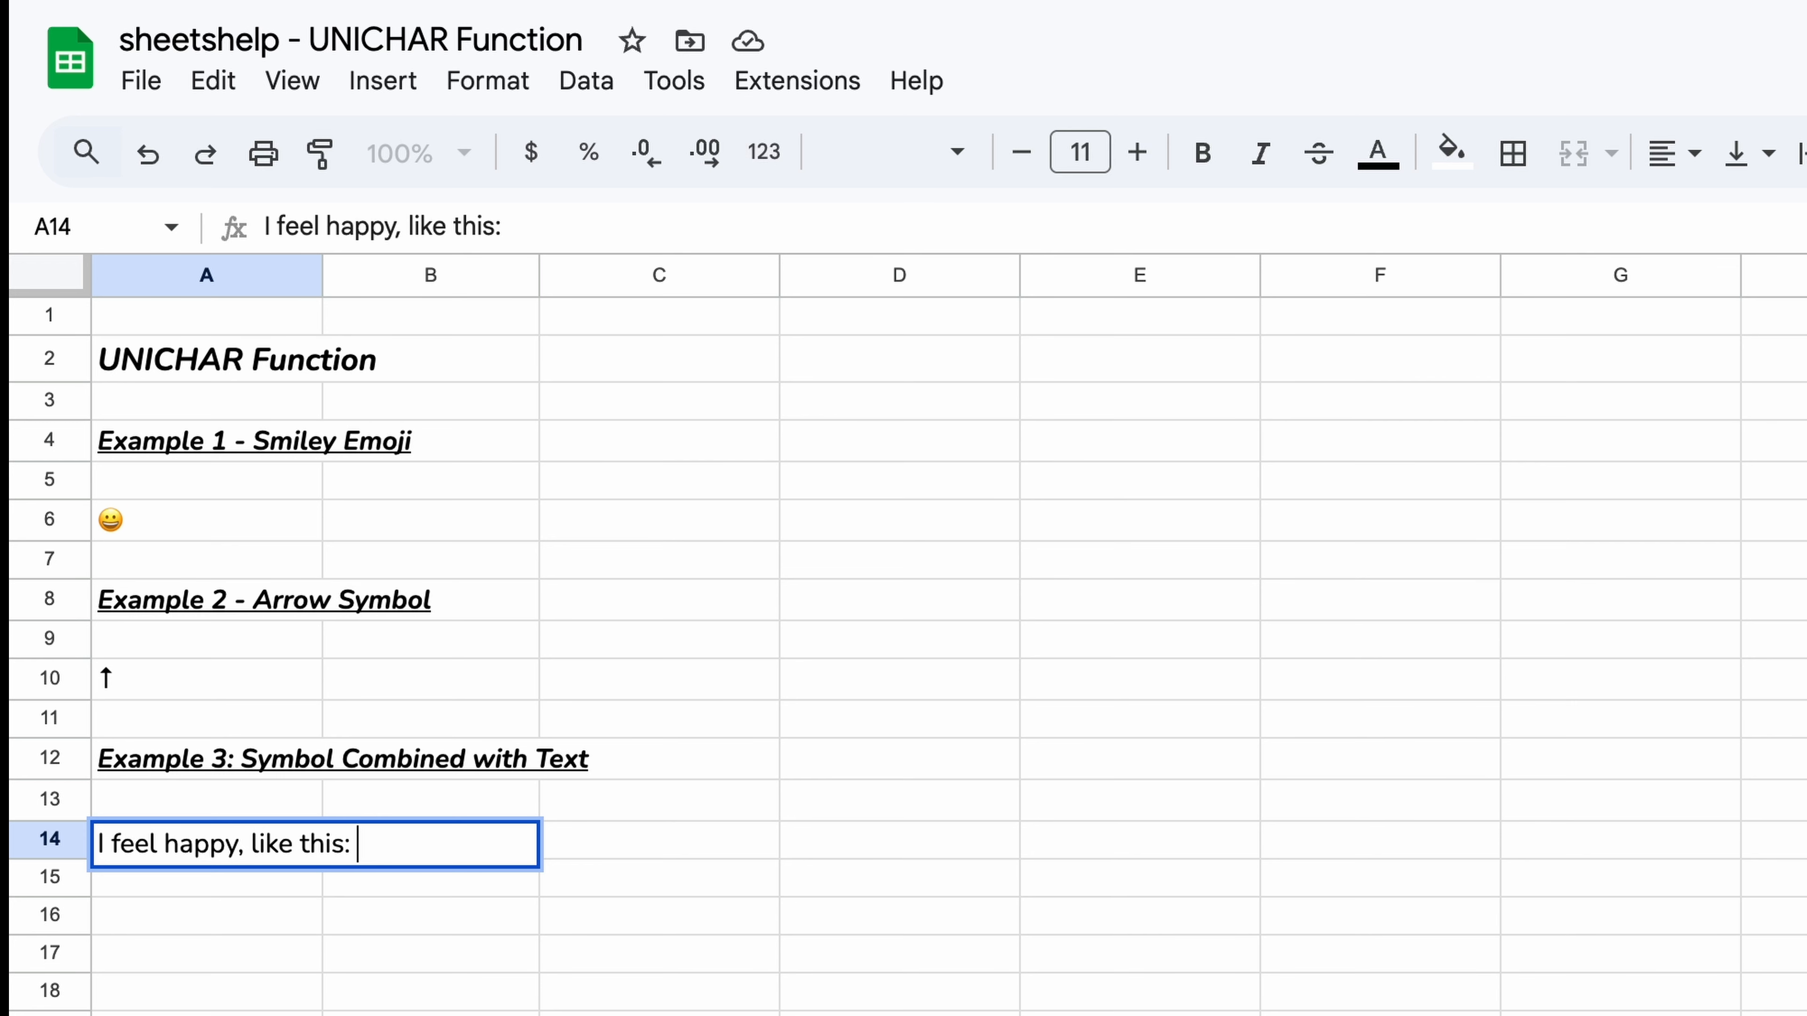
pyautogui.press('Return')
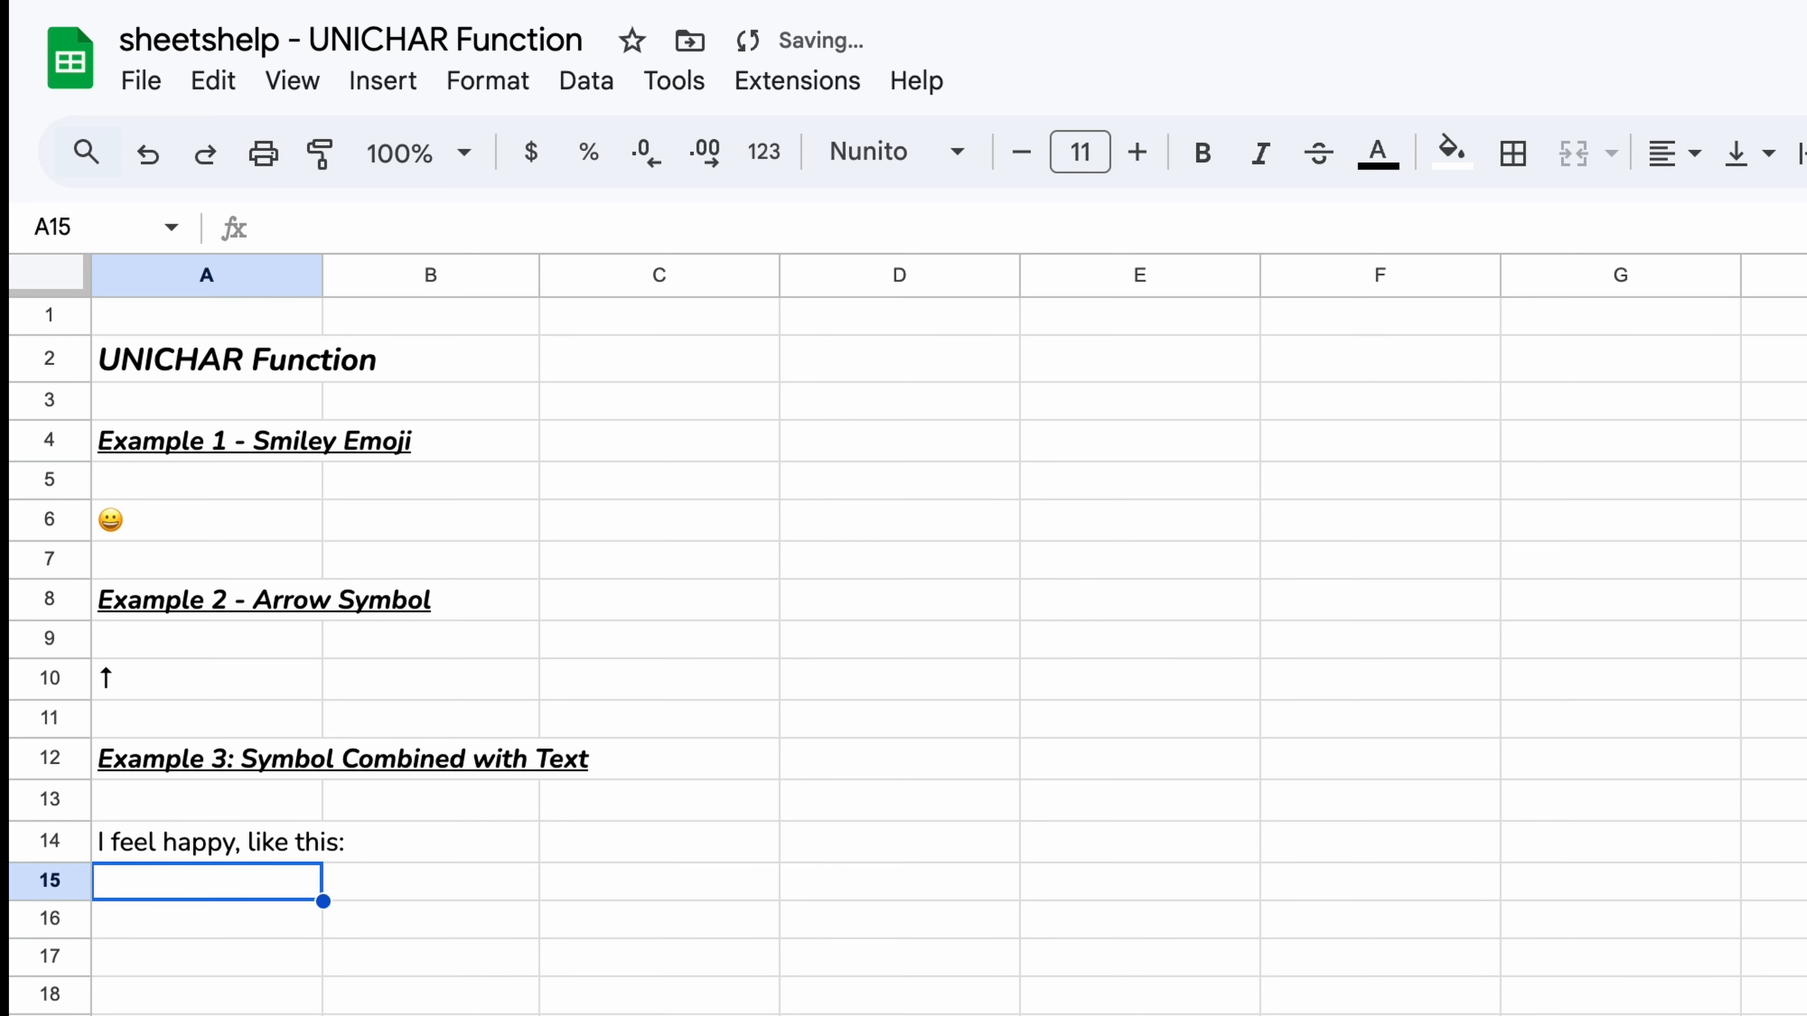
# Step: Start a formula in A15 with the quoted text "I feel happy, like this: " followed by the & operator
pyautogui.write('="')
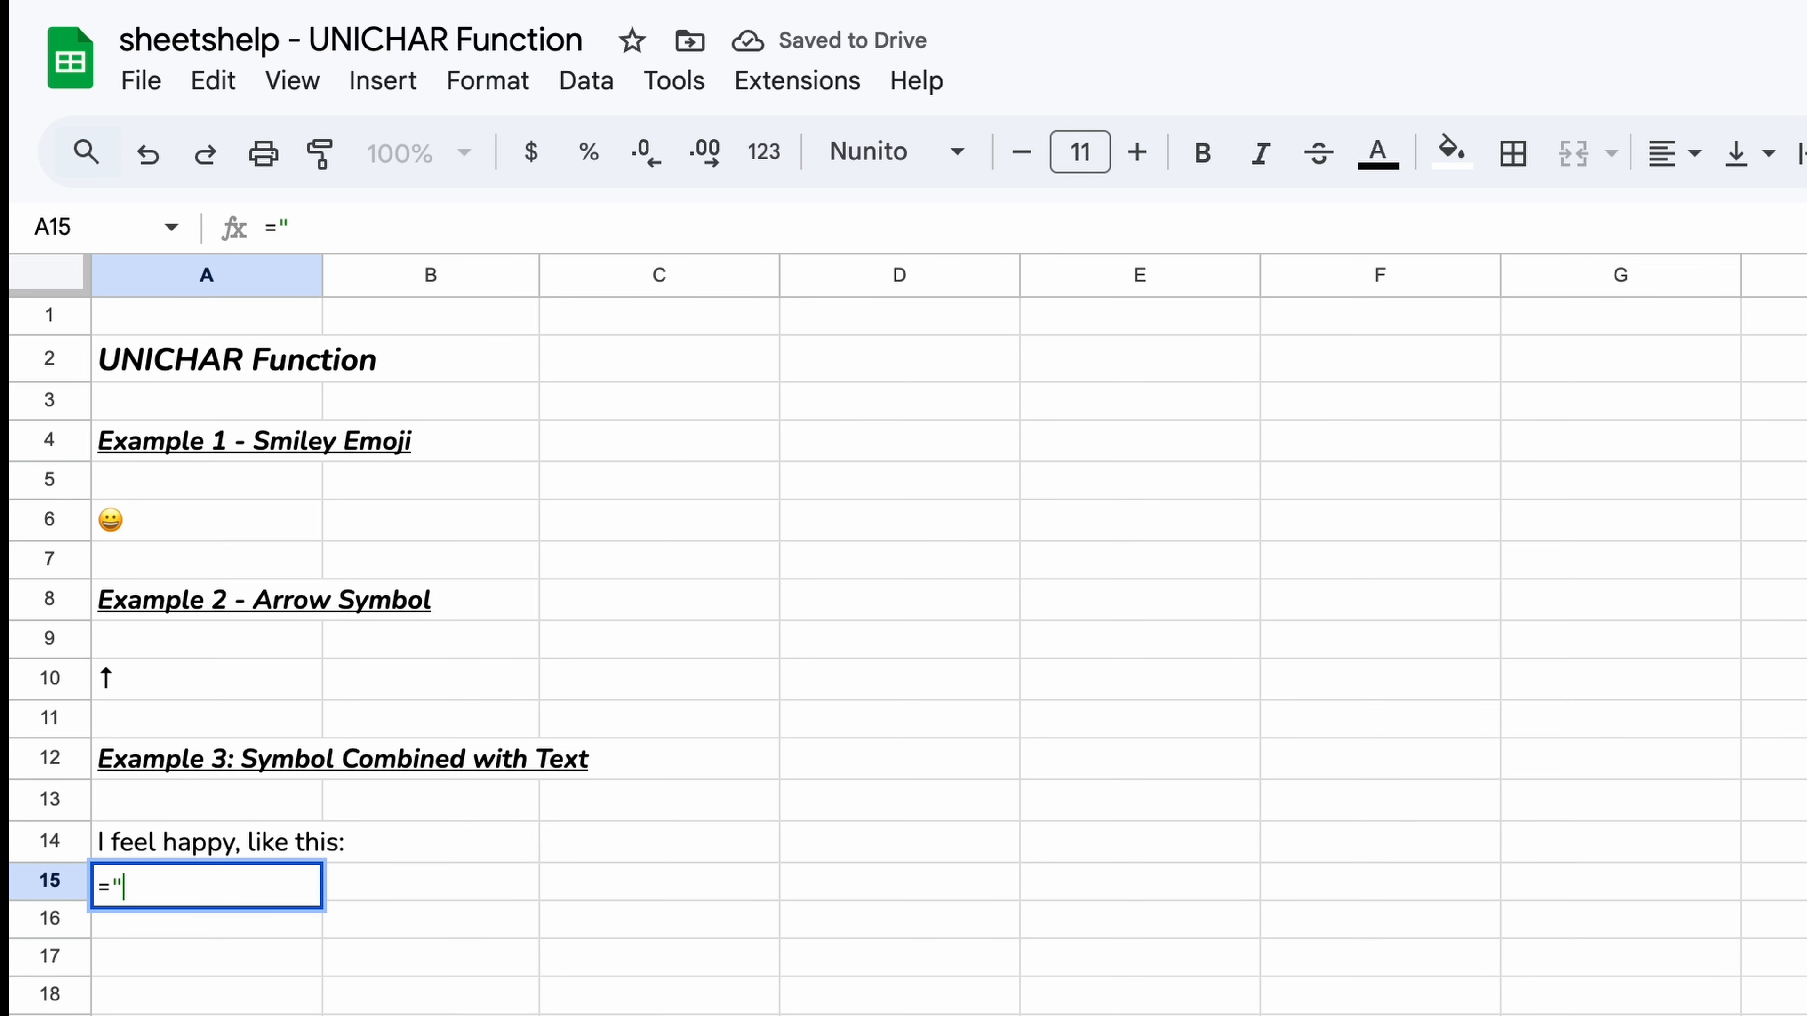
pyautogui.write('I feel ')
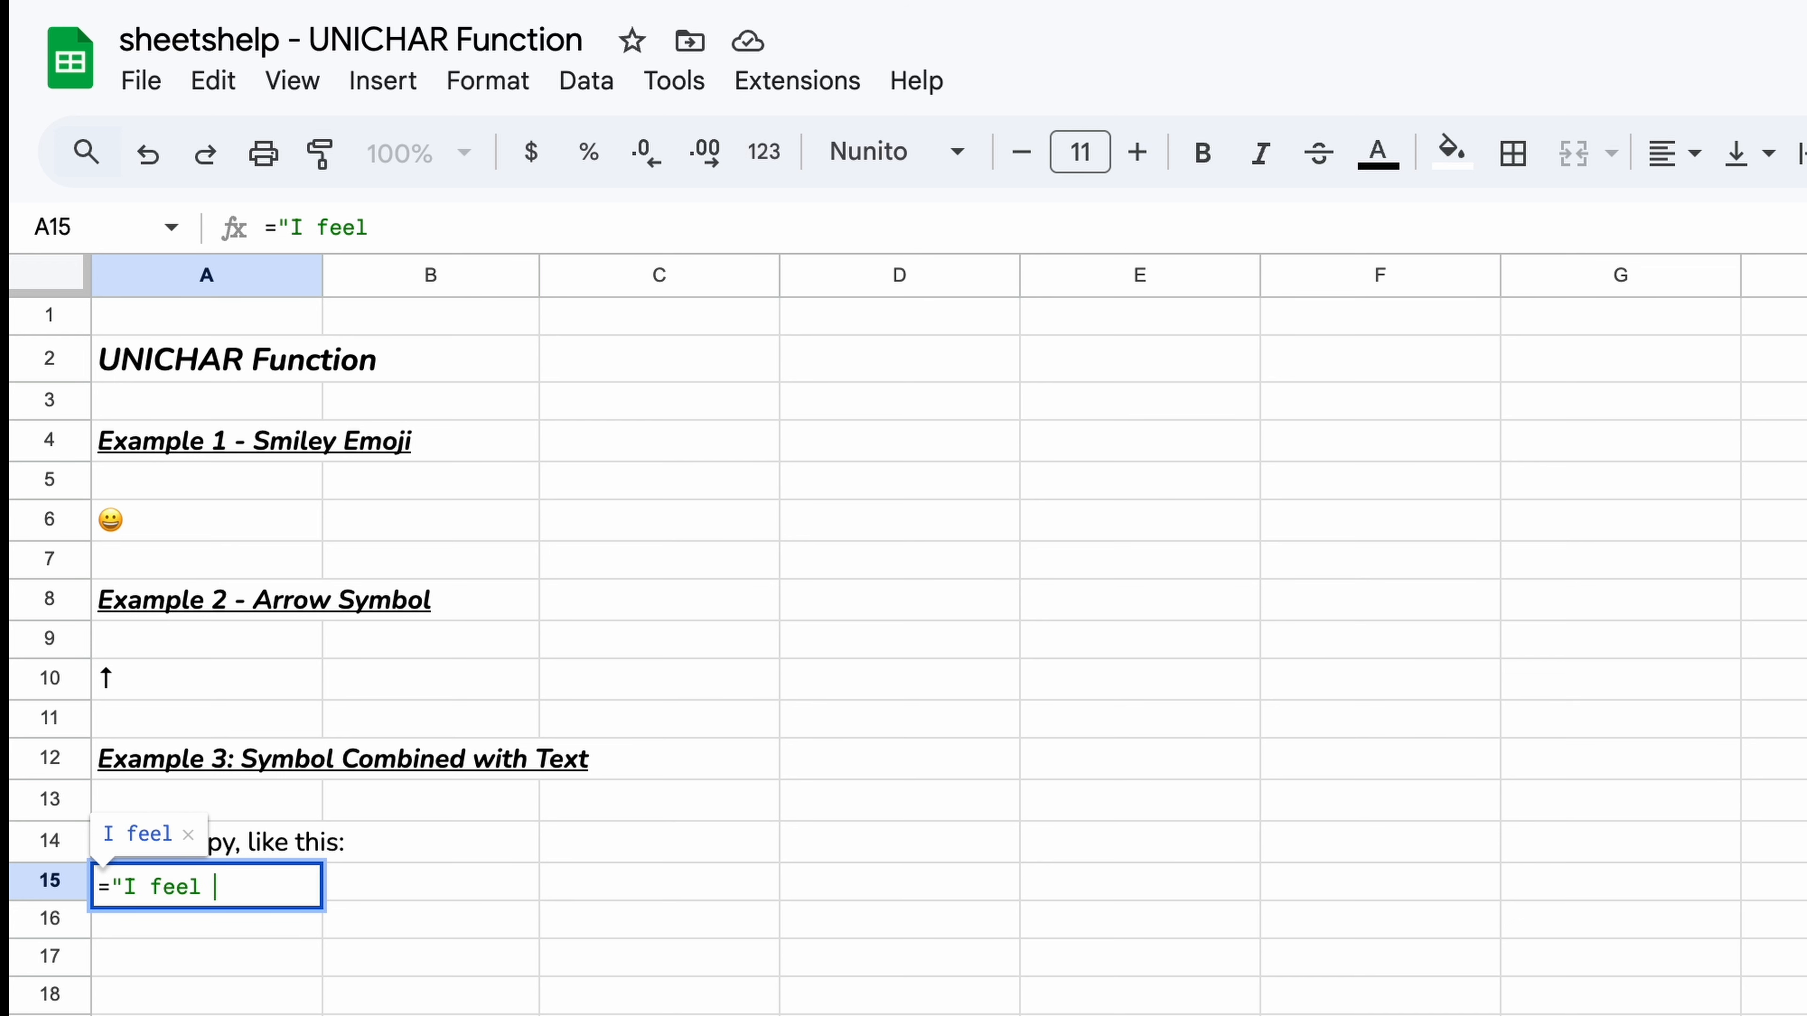
pyautogui.write('happy, like ')
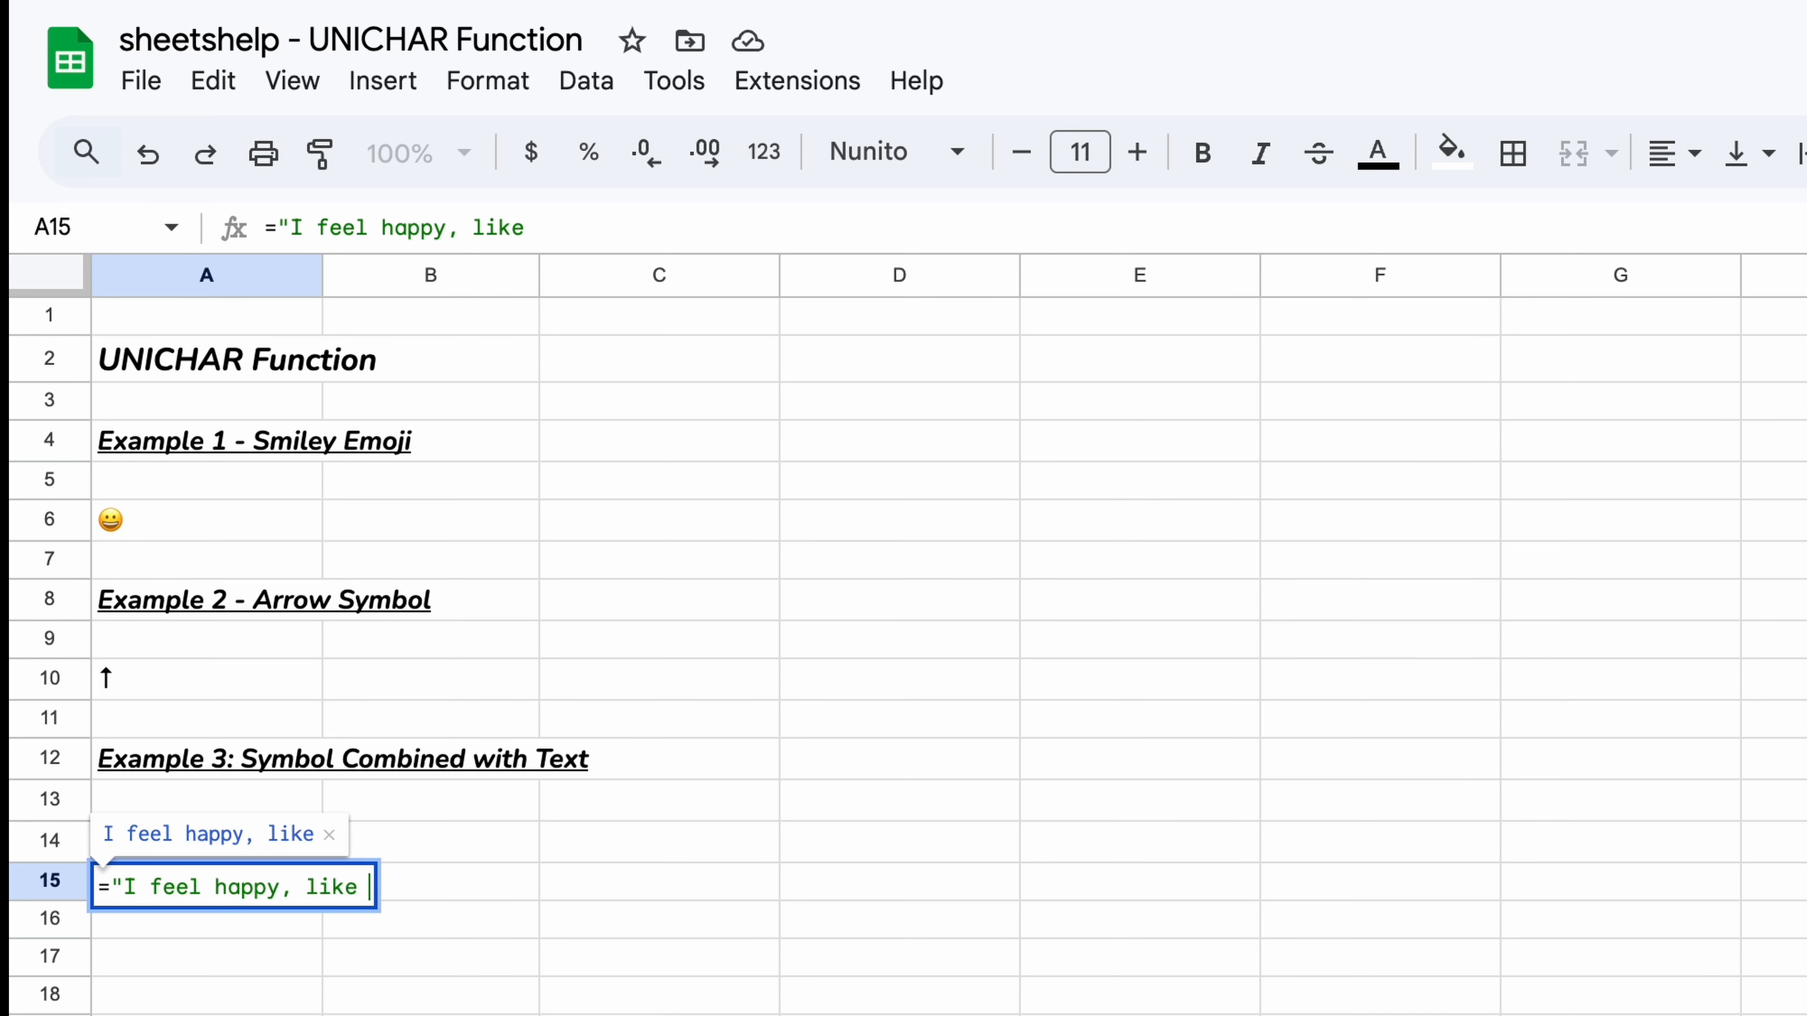
pyautogui.write('this:')
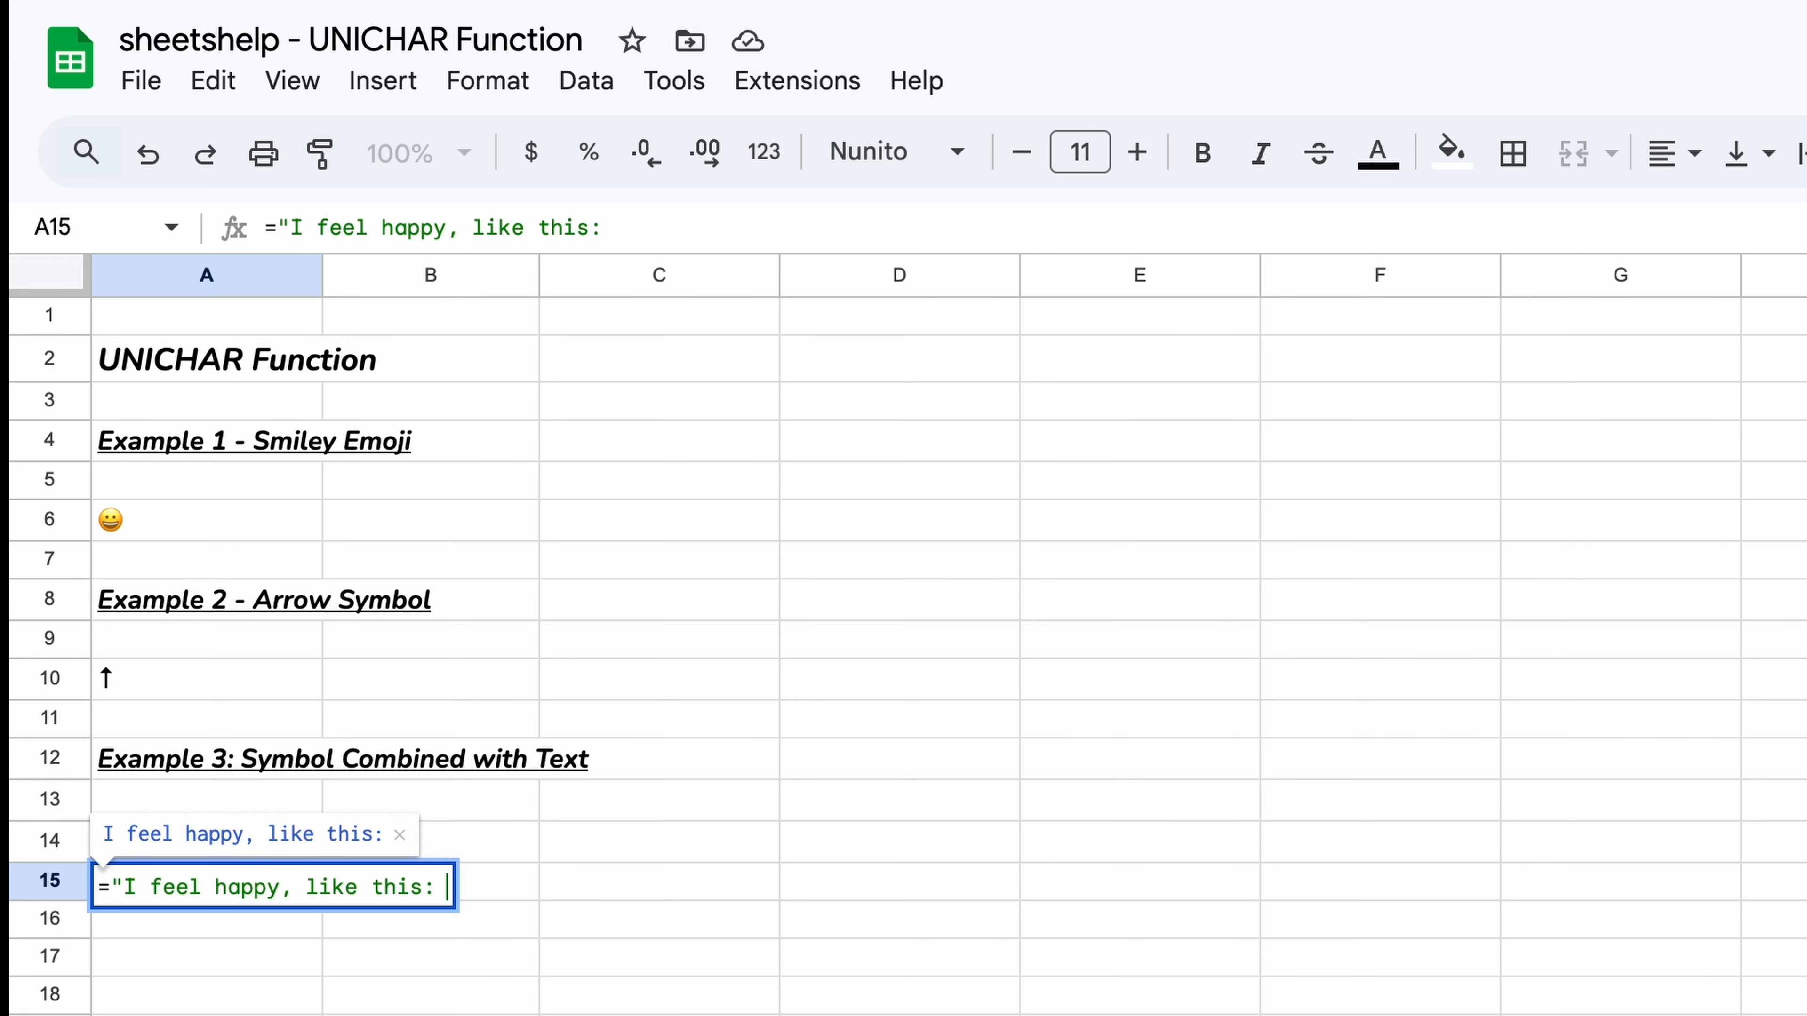
pyautogui.write(' "&')
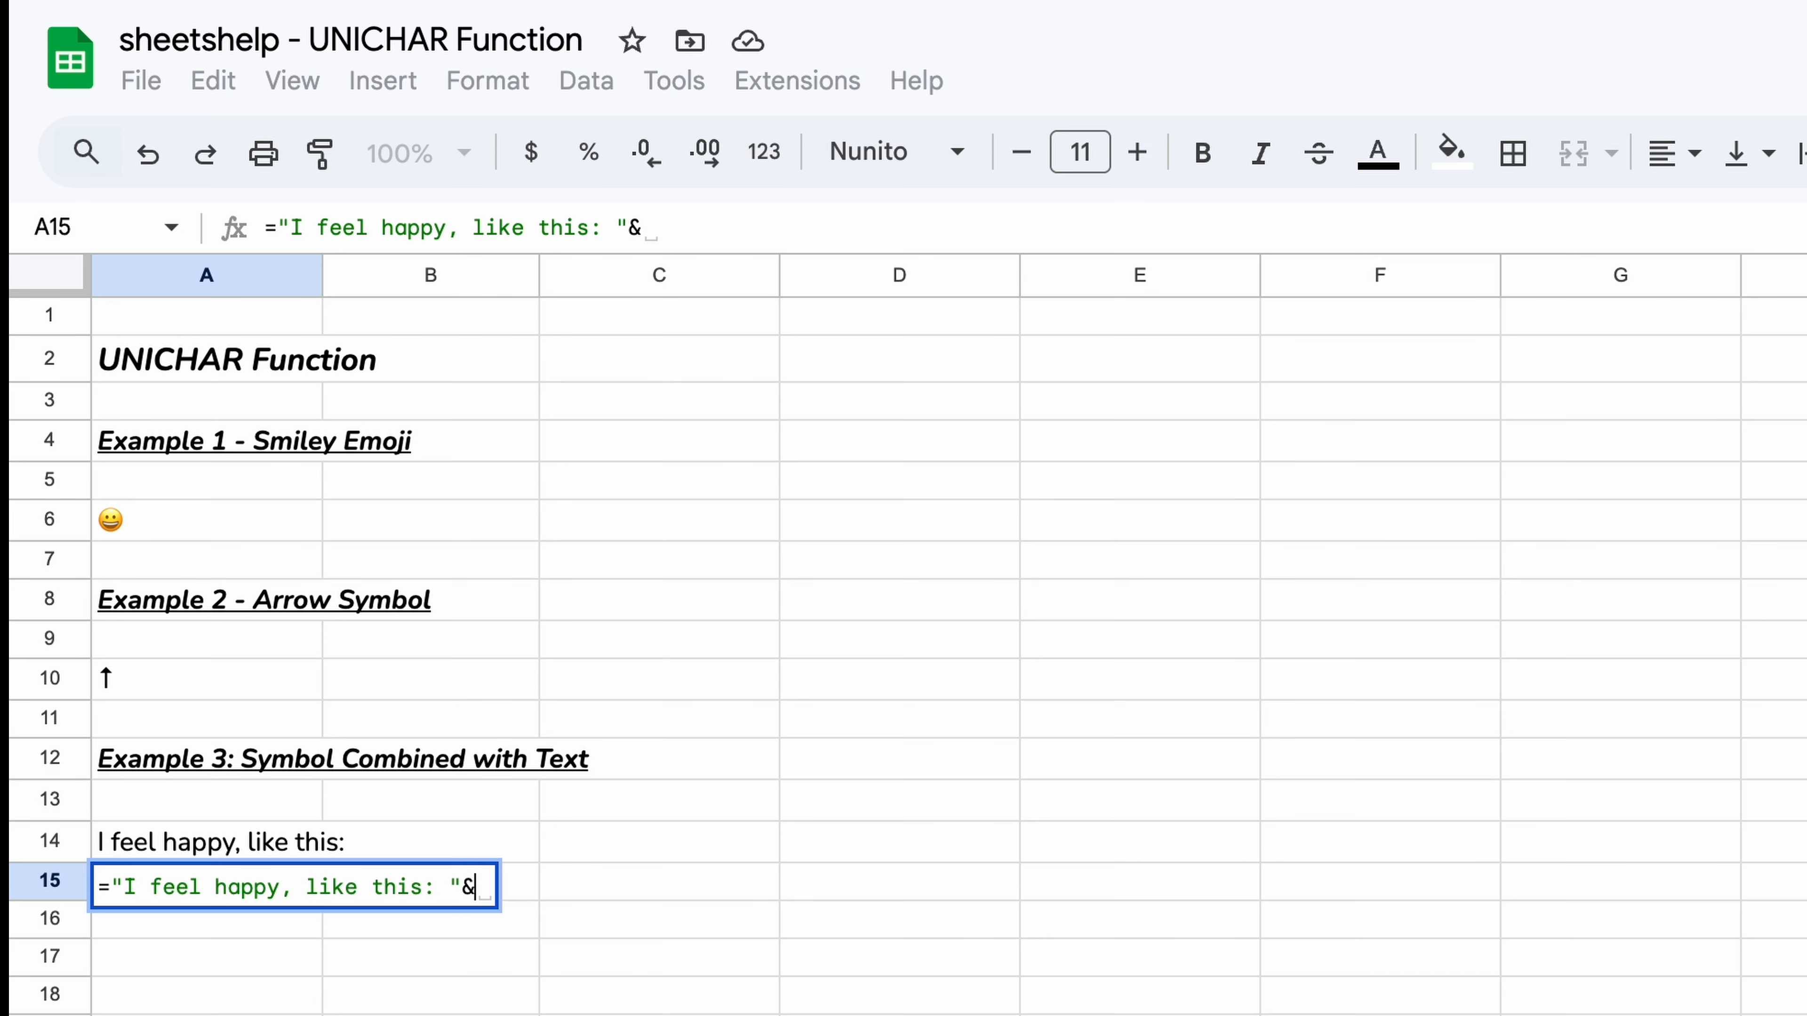
# Step: Append an empty UNICHAR() call to the A15 formula after the ampersand and commit it
pyautogui.write('uni')
pyautogui.press('BackSpace')
pyautogui.press('BackSpace')
pyautogui.press('BackSpace')
pyautogui.write('I')
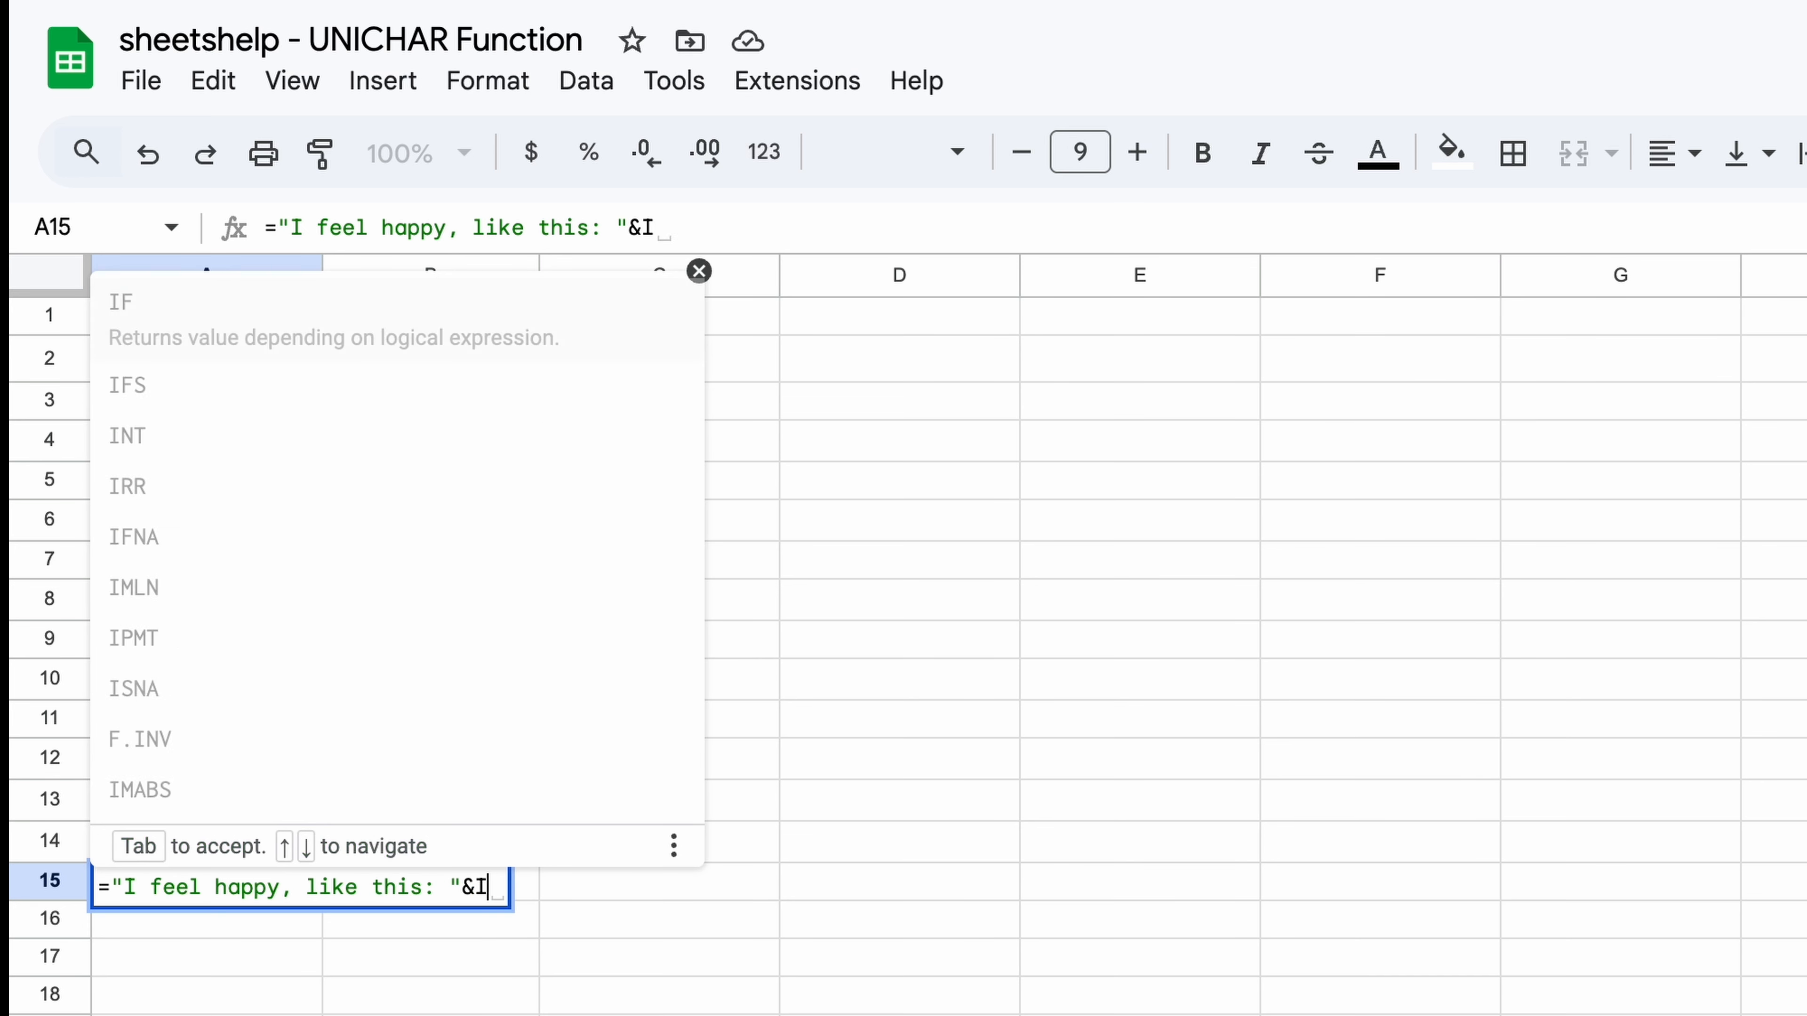
pyautogui.write('N')
pyautogui.press('BackSpace')
pyautogui.press('BackSpace')
pyautogui.write('UNICH')
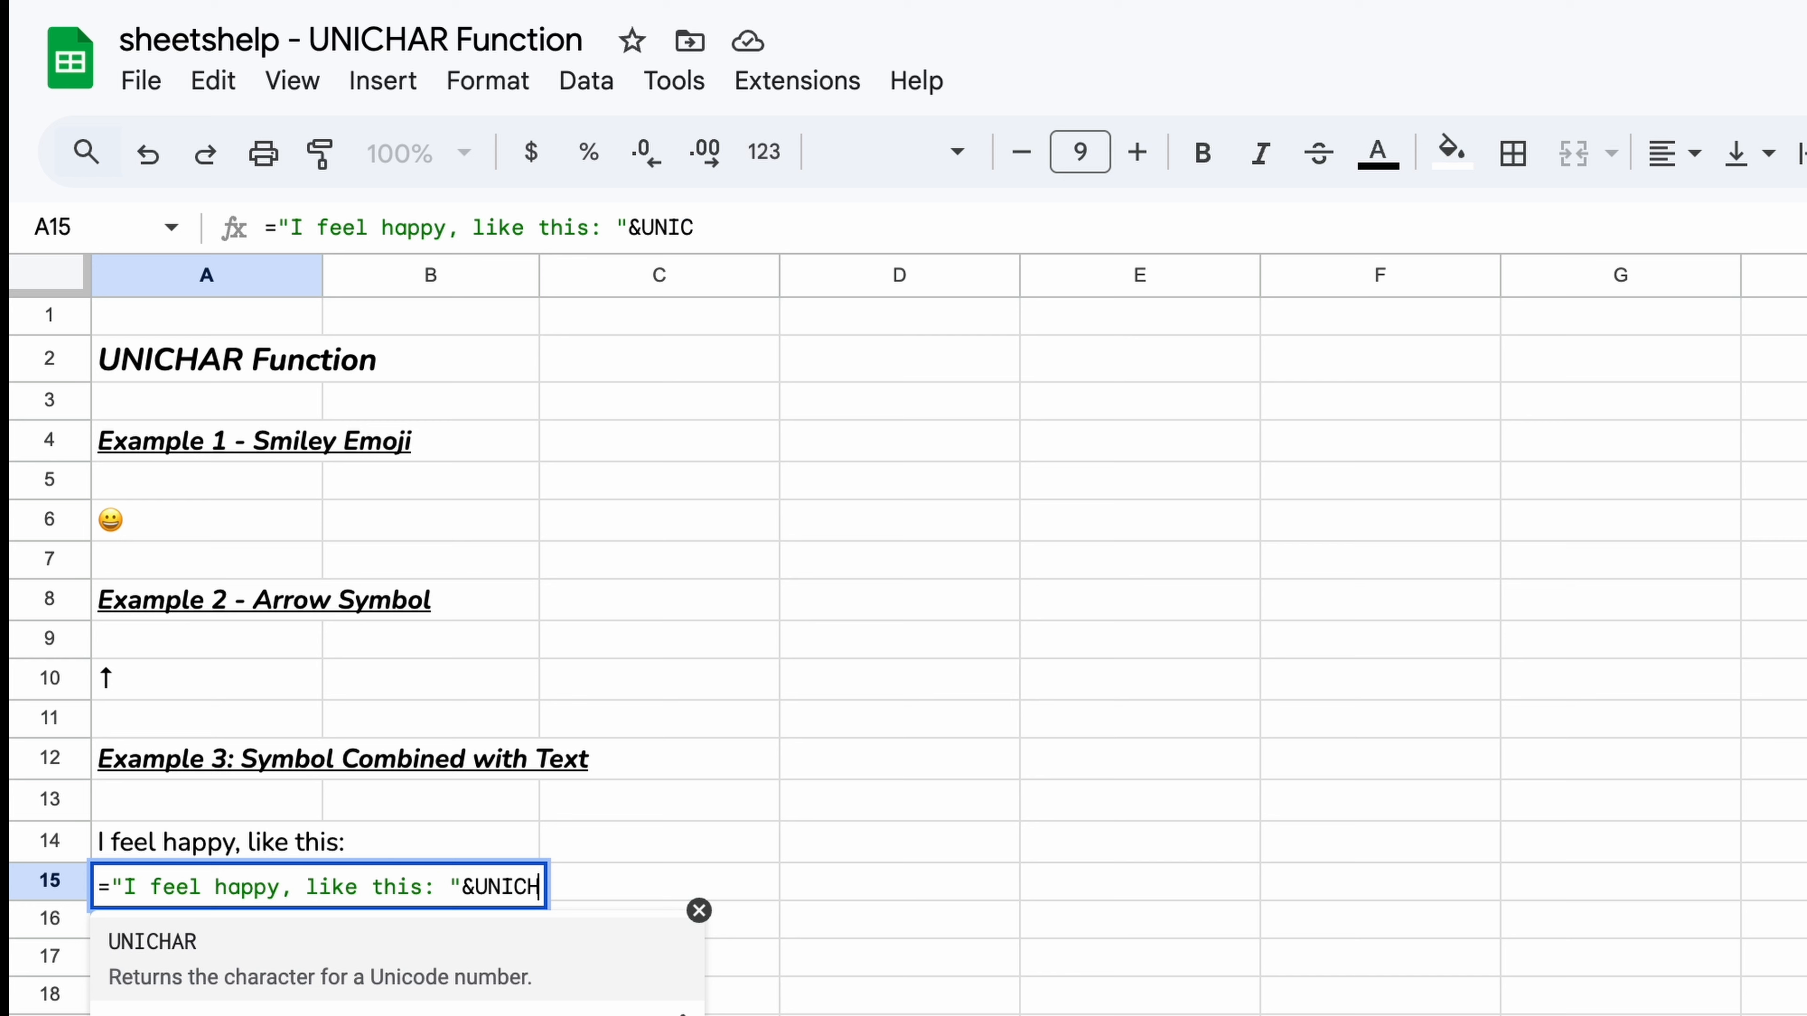
pyautogui.write('AR')
pyautogui.press('capslock')
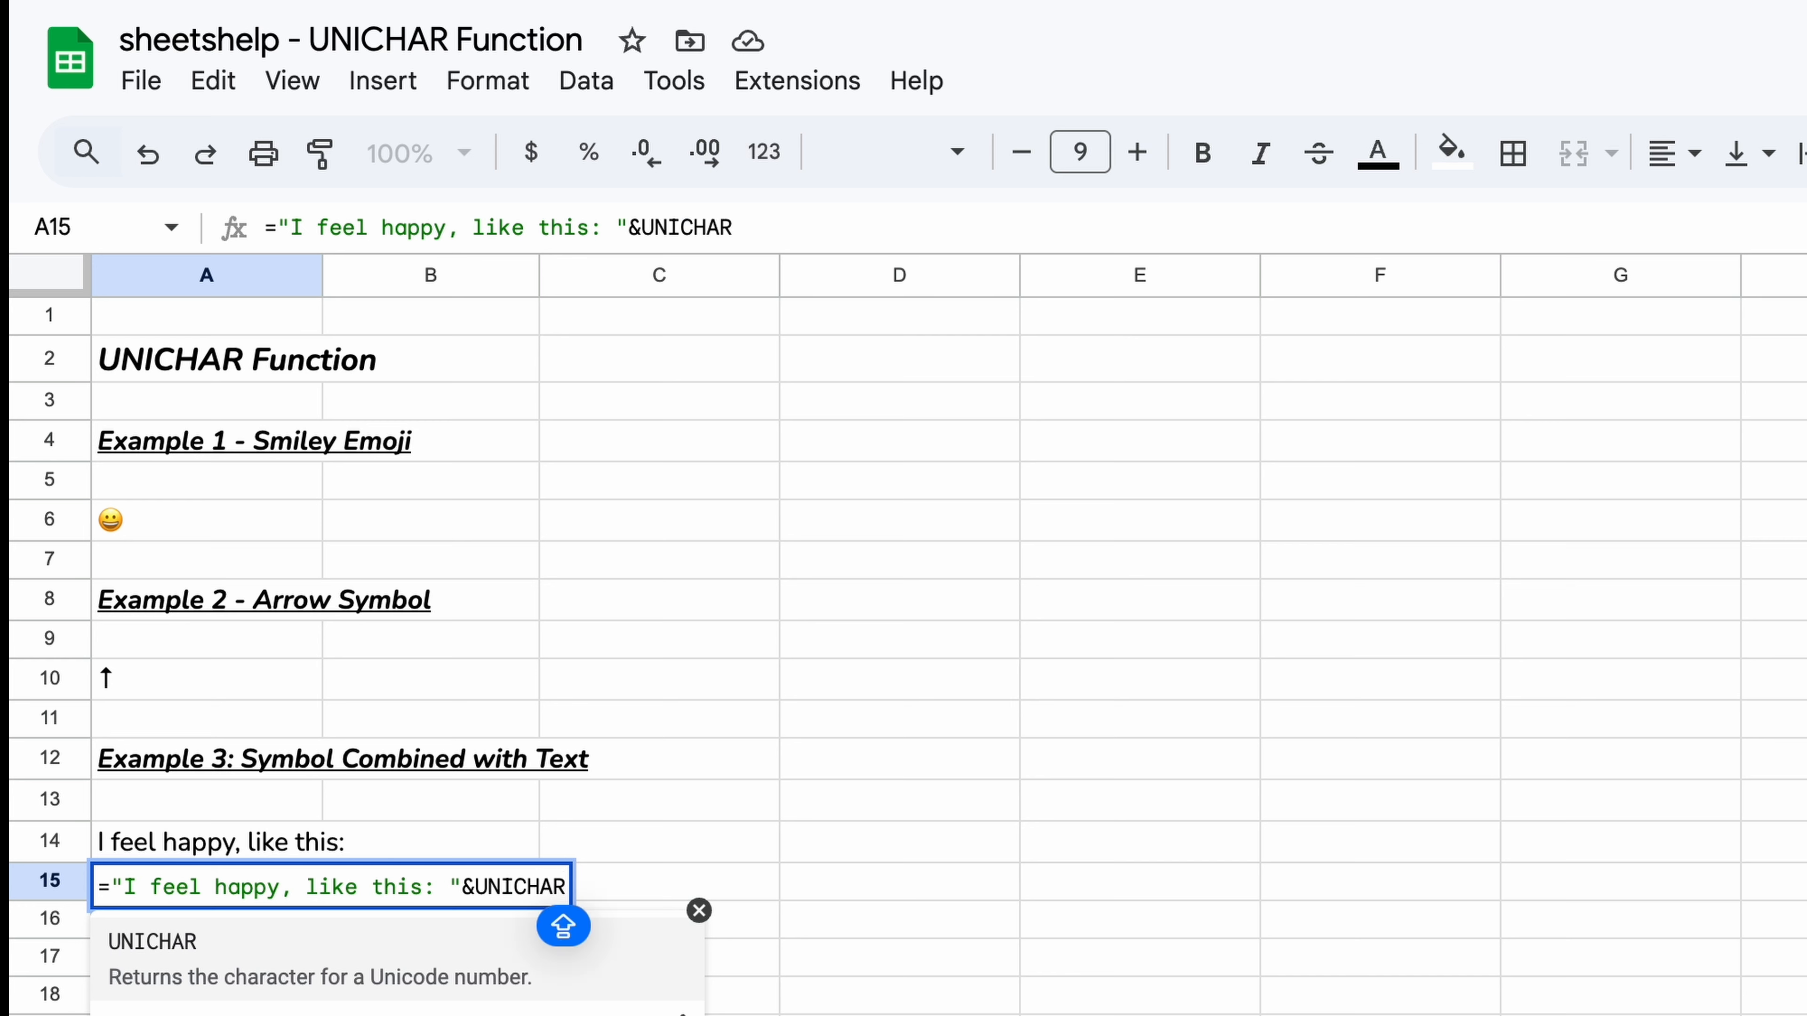
pyautogui.write('()')
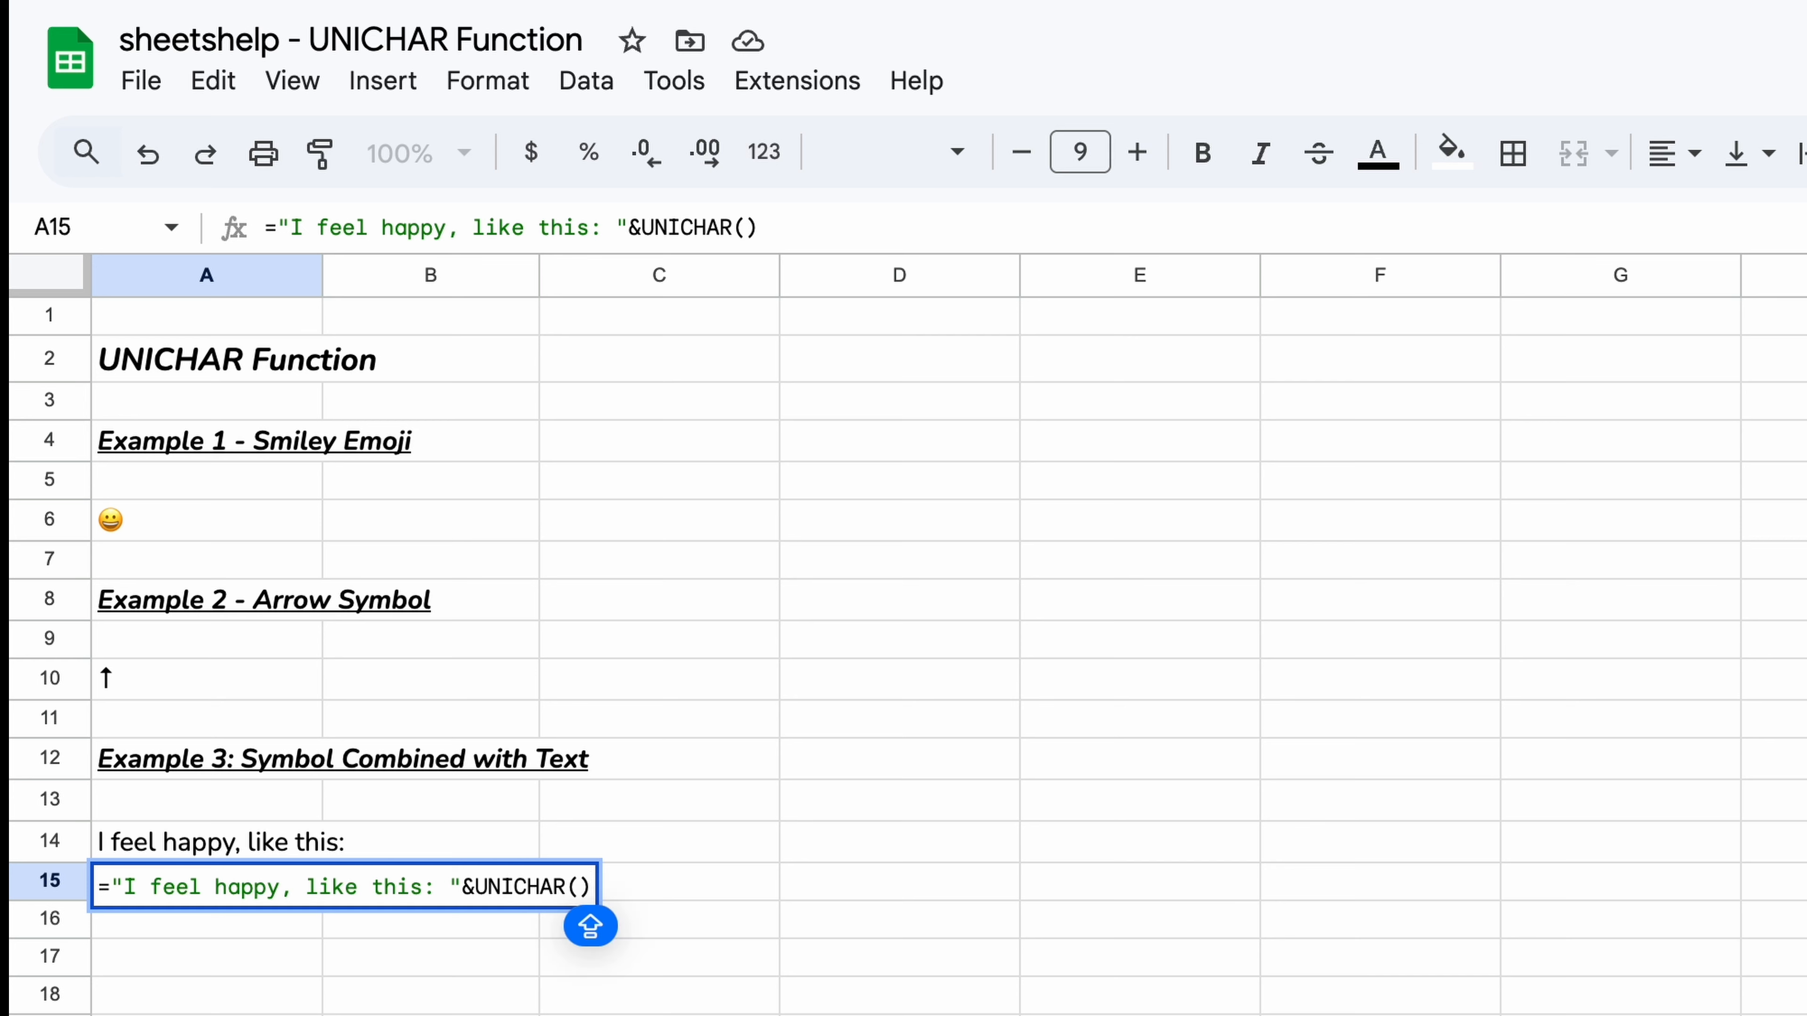
pyautogui.press('Left')
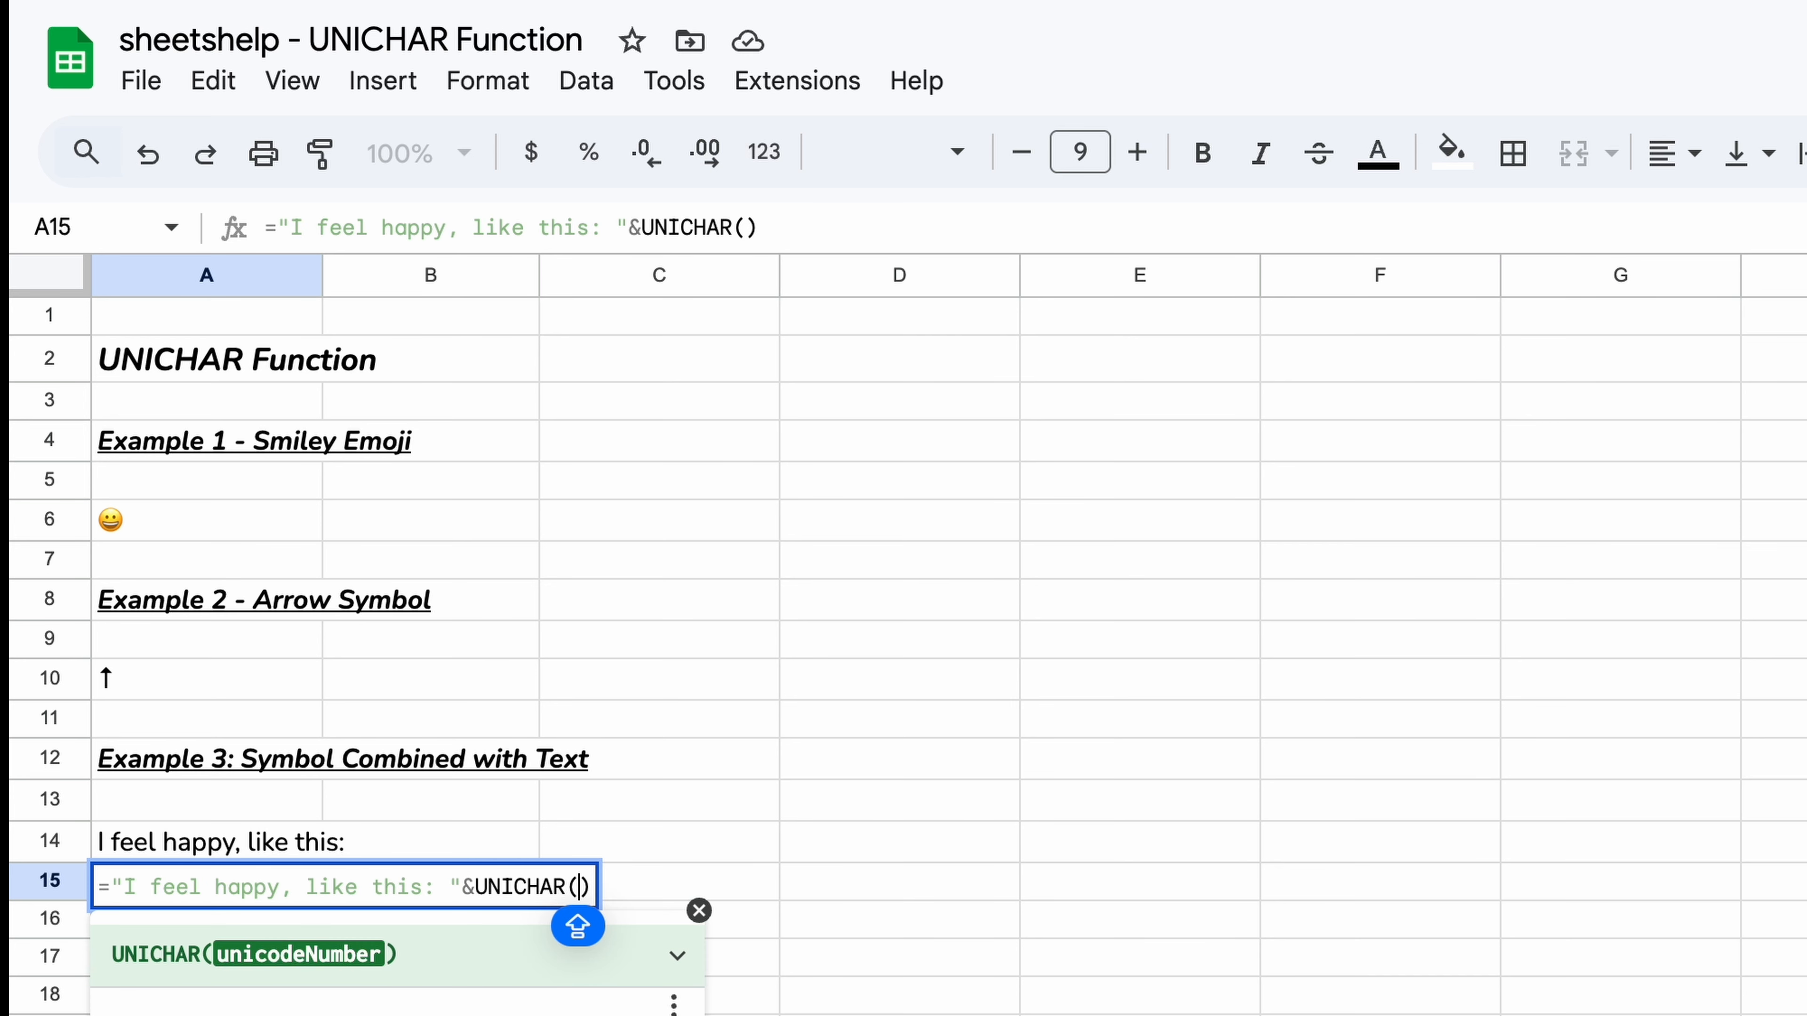
pyautogui.press('Return')
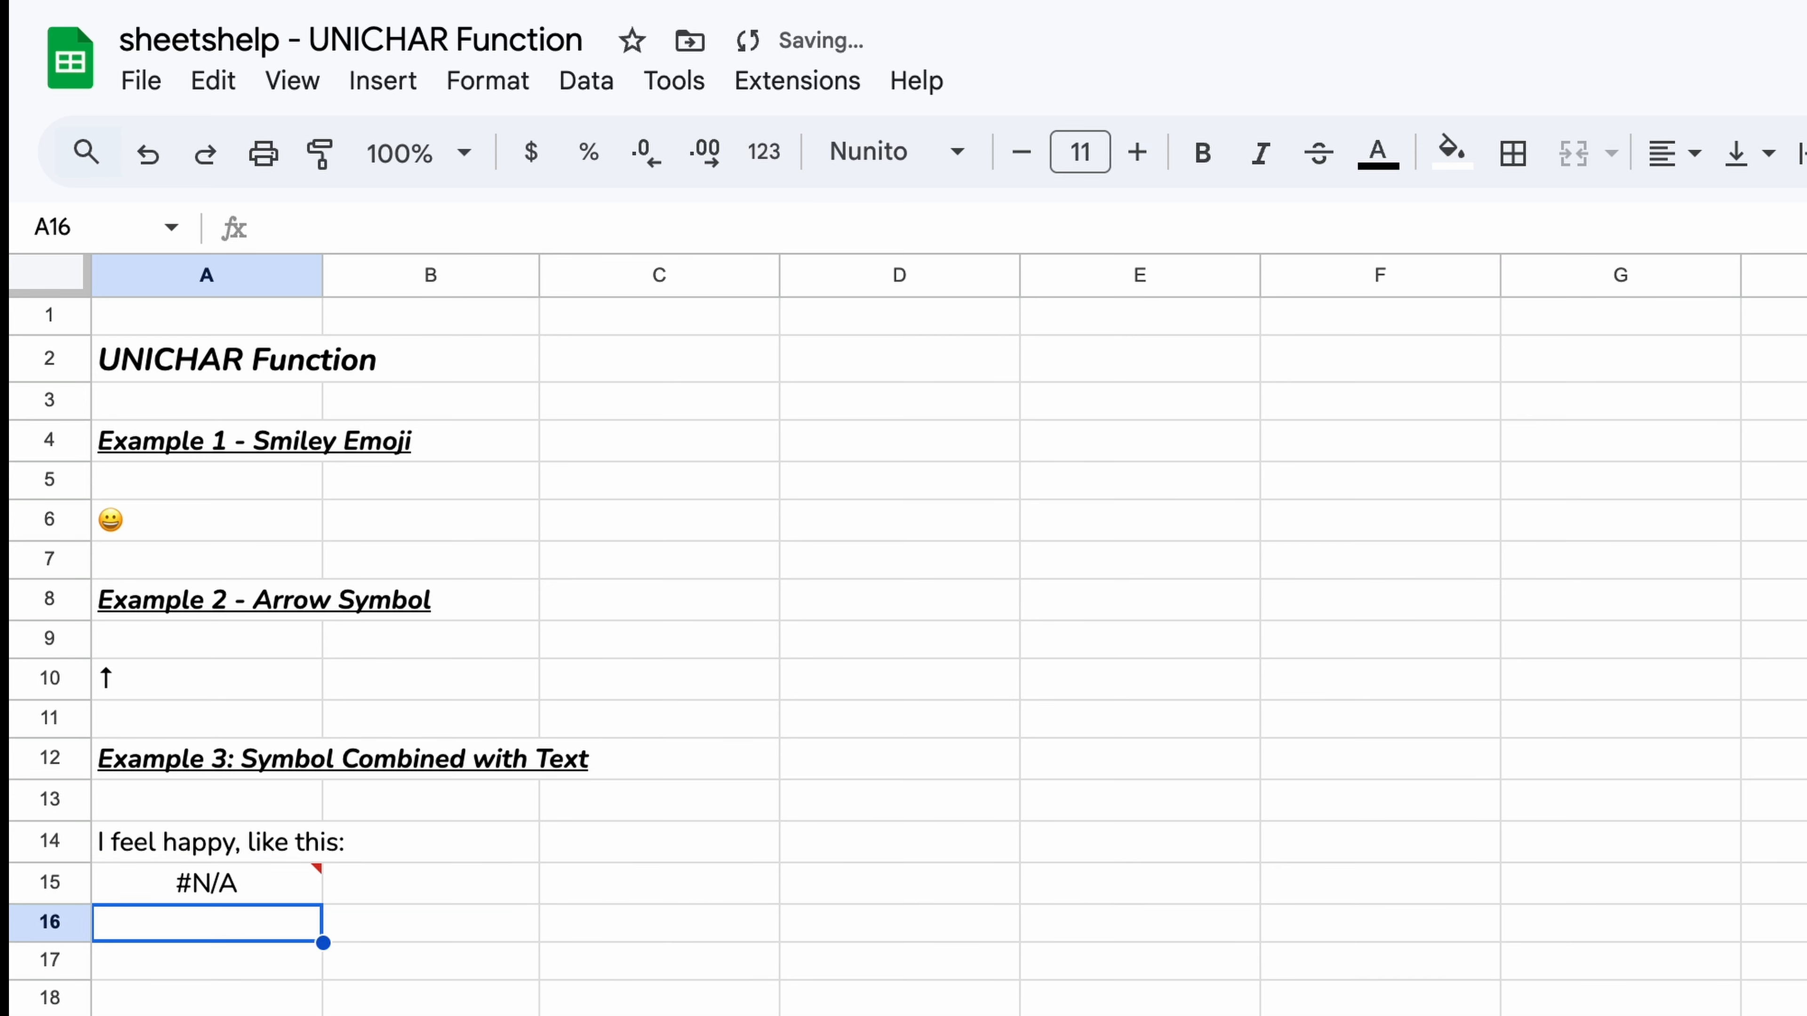
# Step: Look up the smiley's code in A6 and complete A15 as ="I feel happy, like this: "&UNICHAR(128512)
pyautogui.click(217, 882)
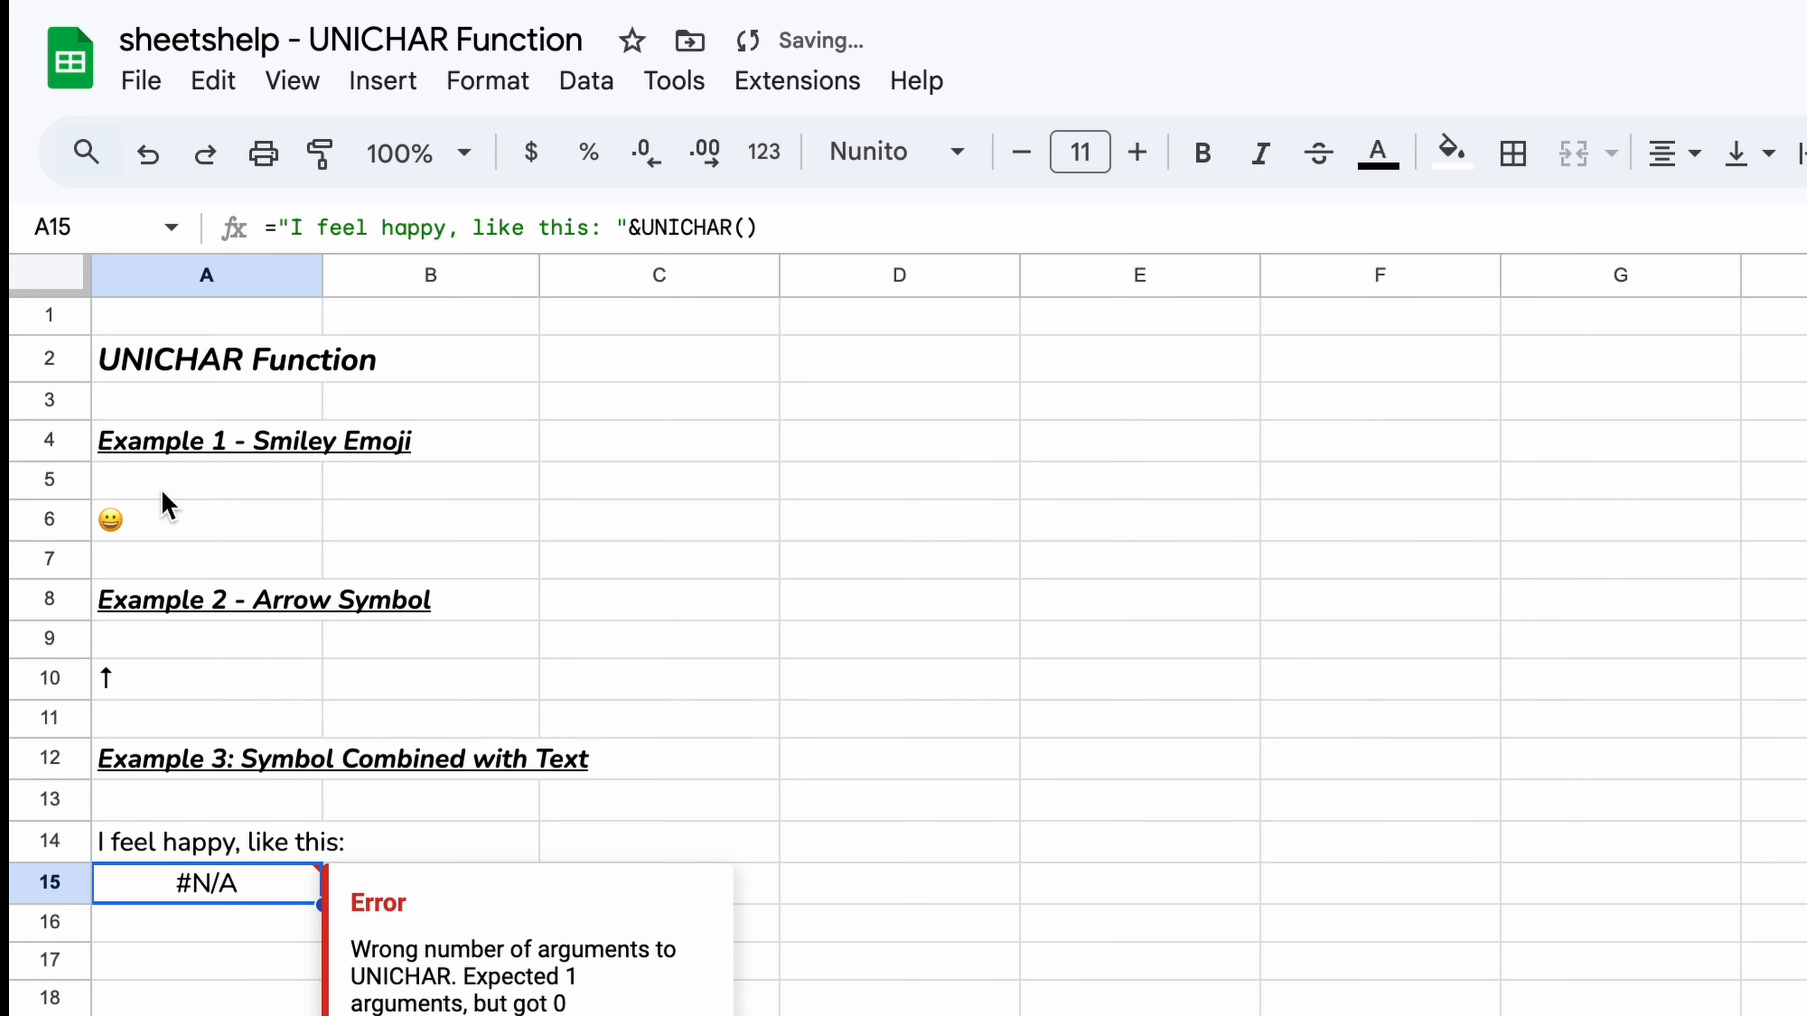
pyautogui.click(165, 517)
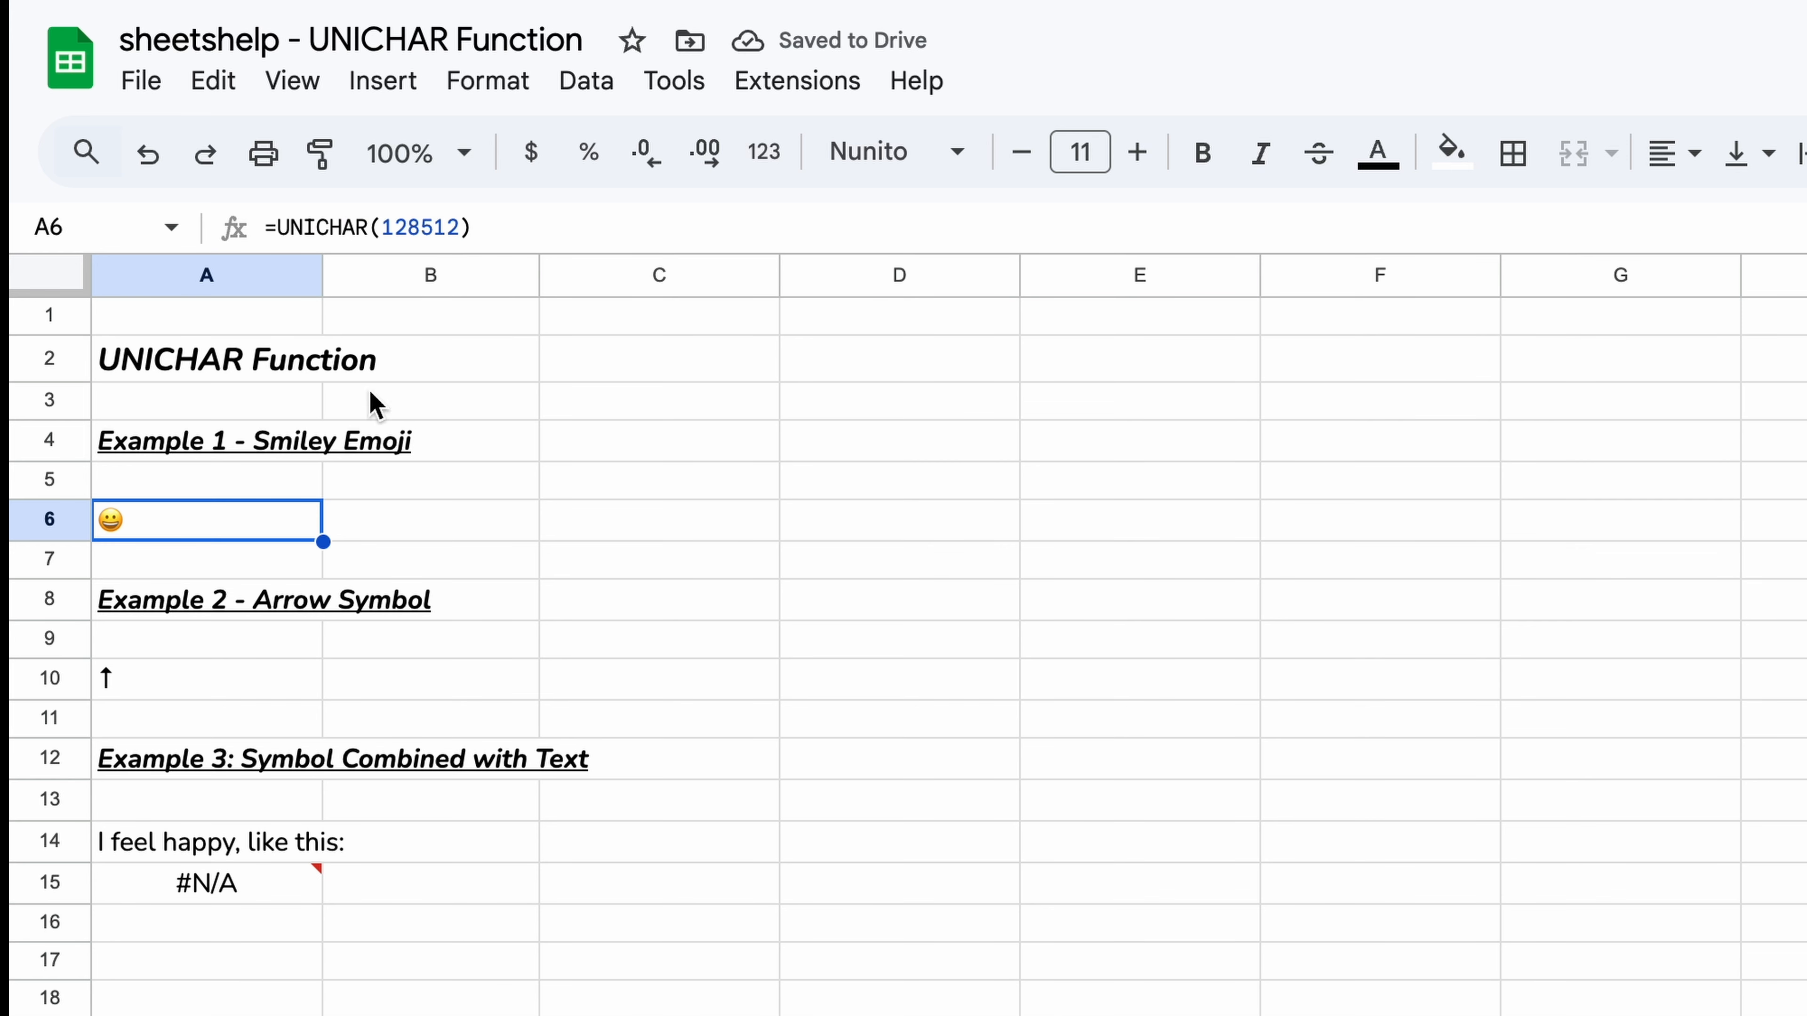
pyautogui.click(255, 850)
pyautogui.doubleClick(254, 887)
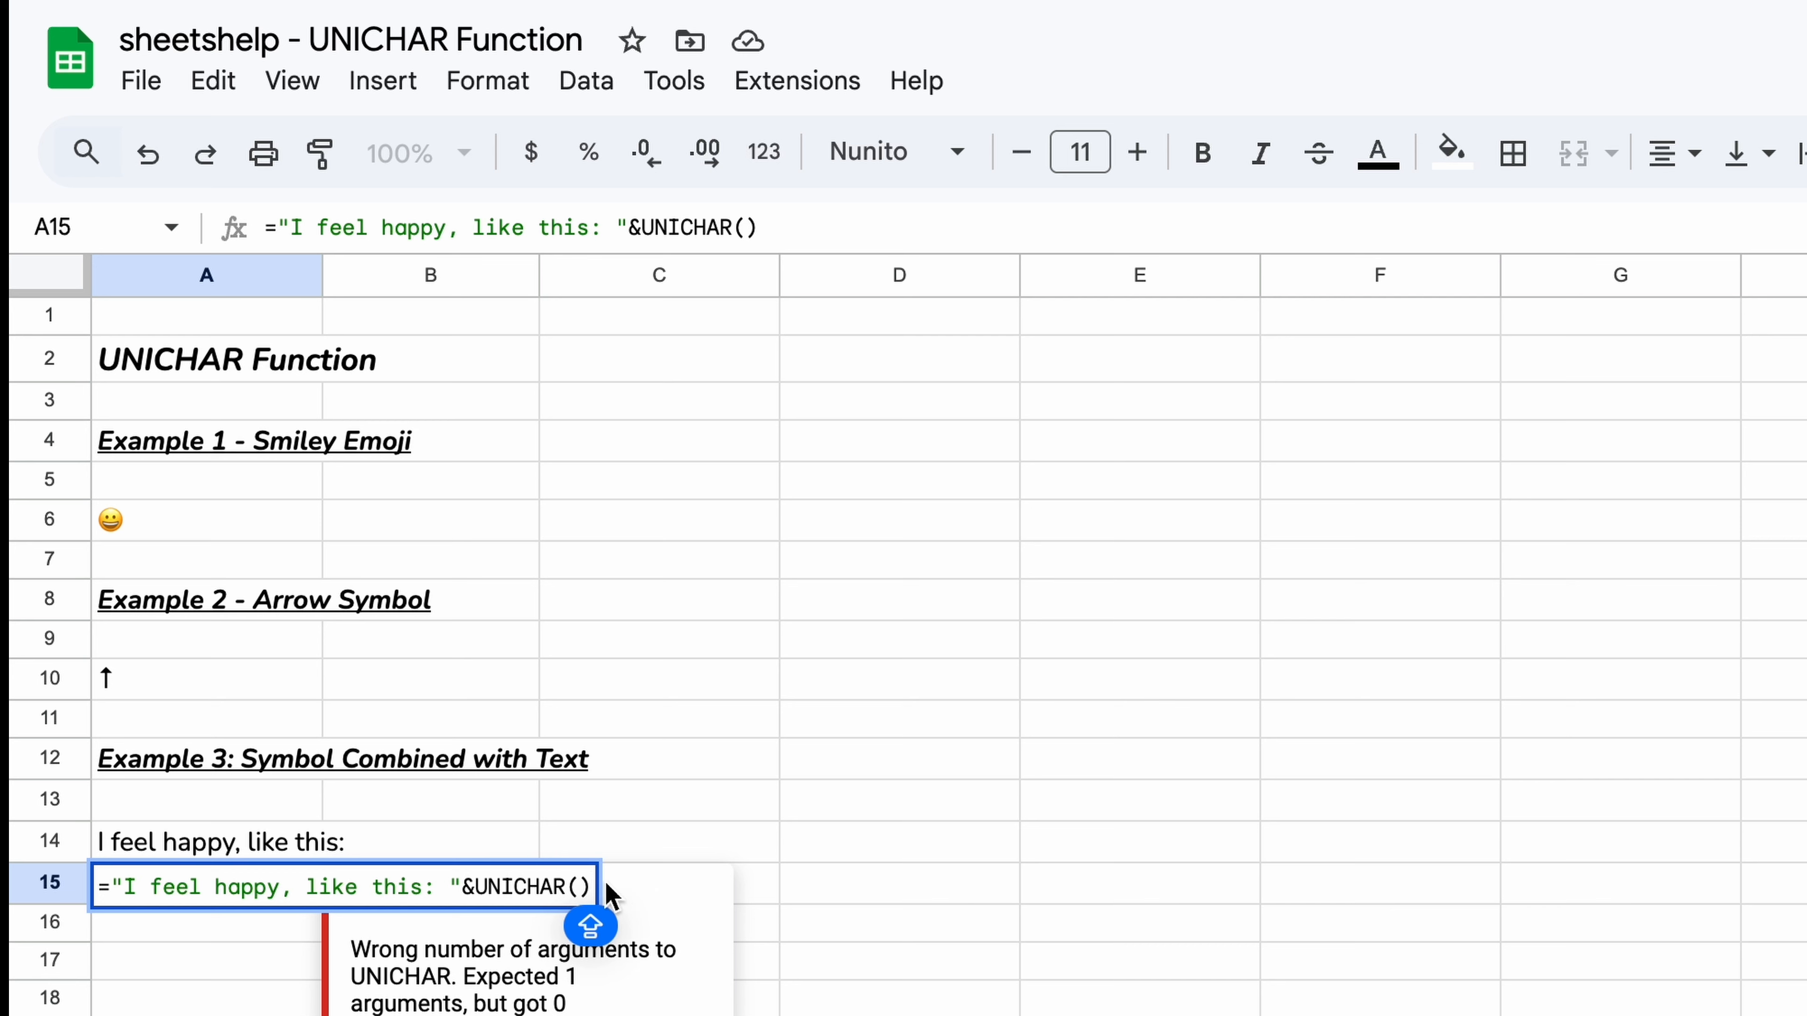
pyautogui.click(576, 887)
pyautogui.write('12')
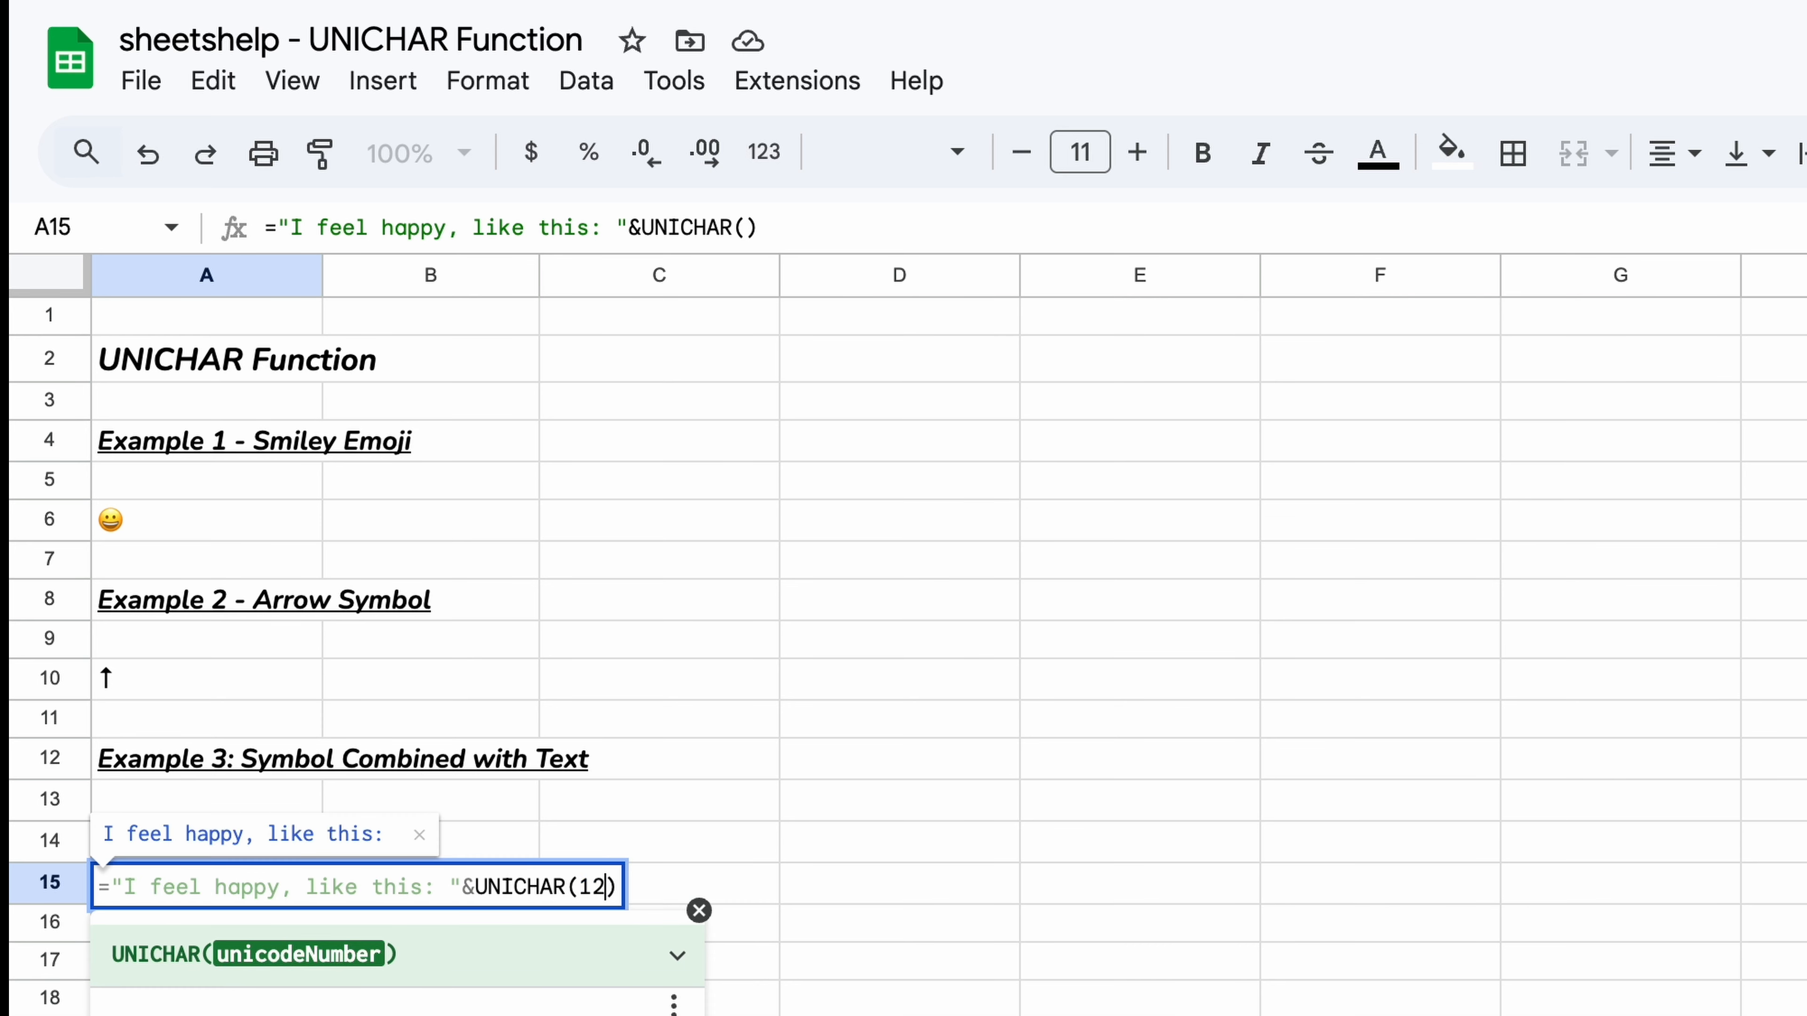
pyautogui.write('8512')
pyautogui.press('Return')
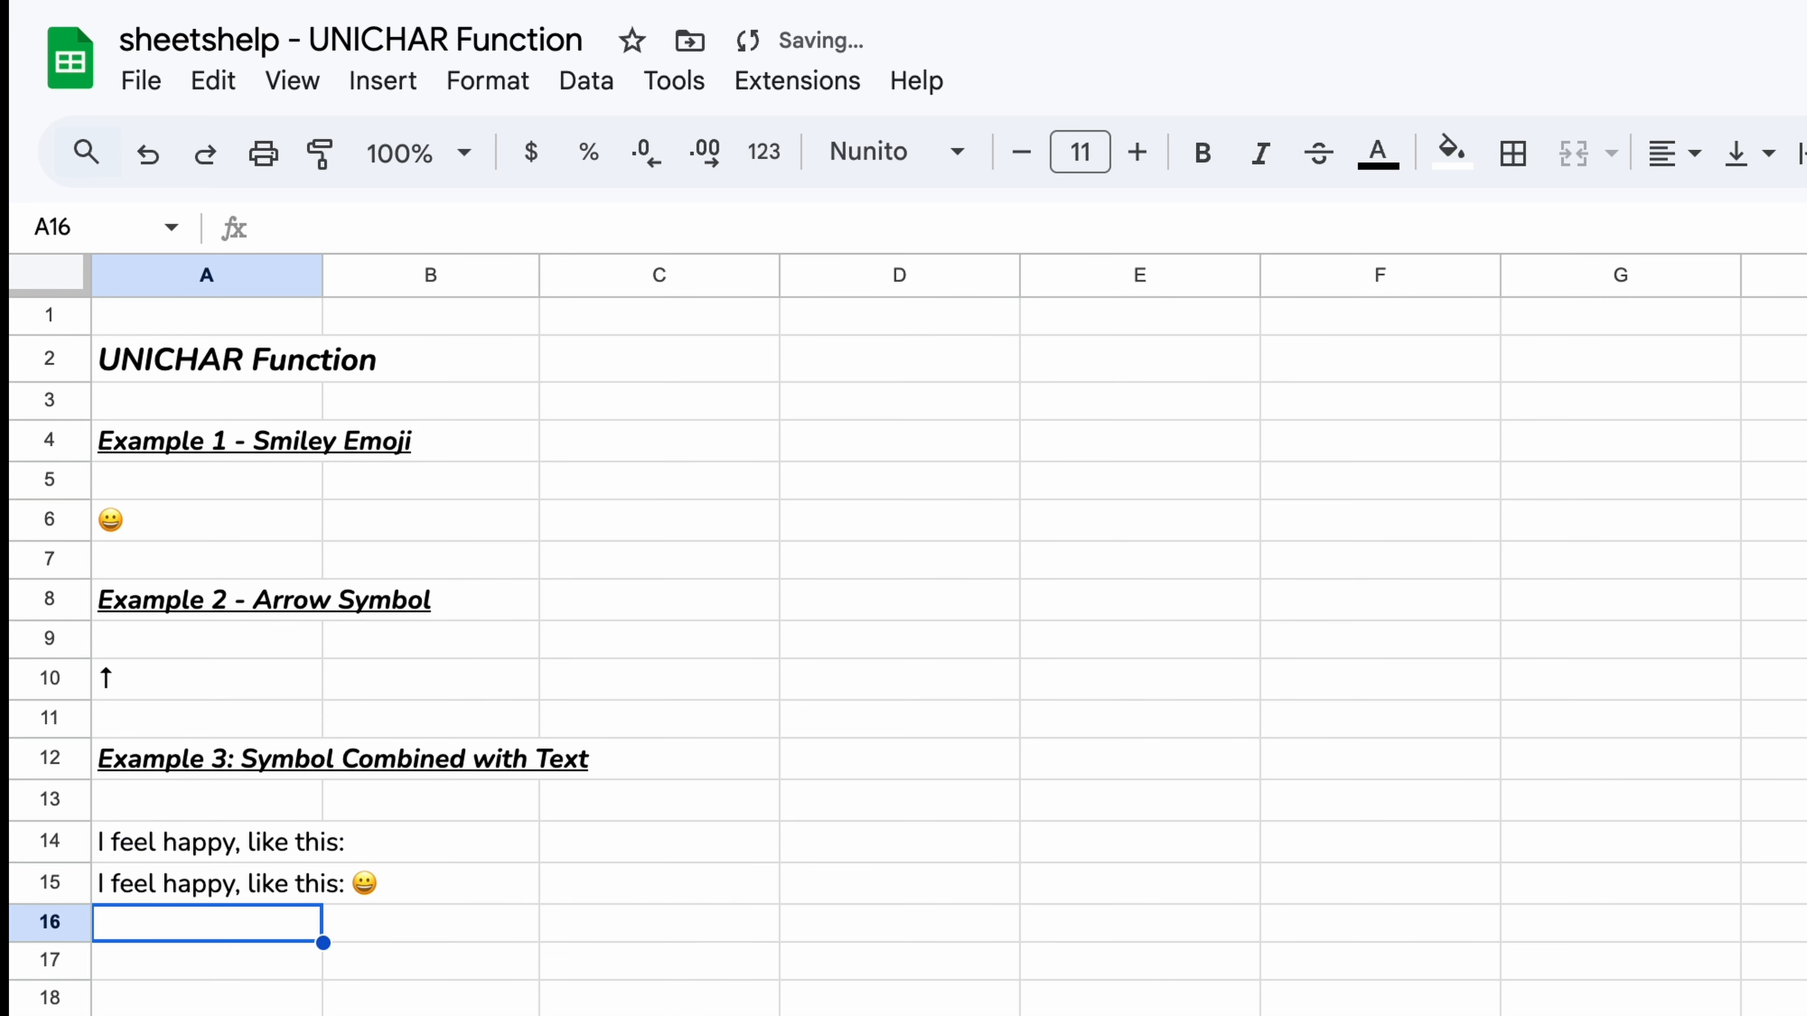
# Step: Move the combined text and emoji formula from A15 to A14, replacing the plain text there
pyautogui.click(296, 892)
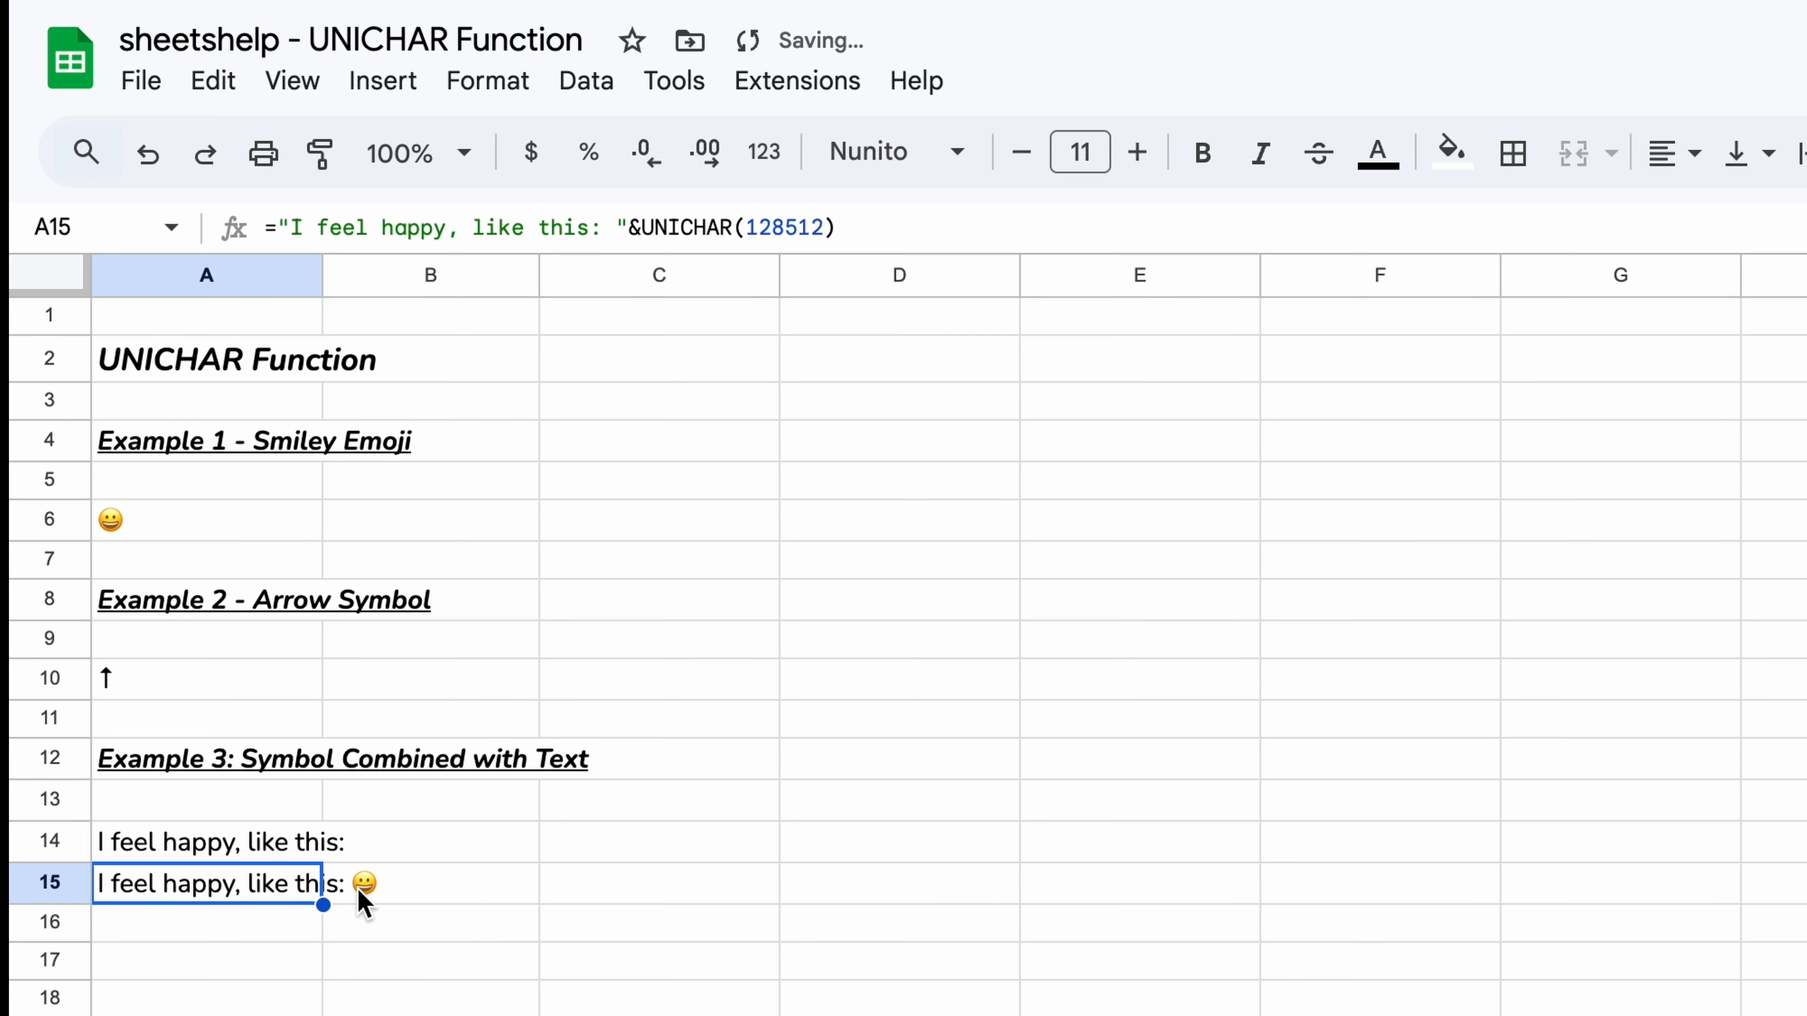
pyautogui.click(212, 851)
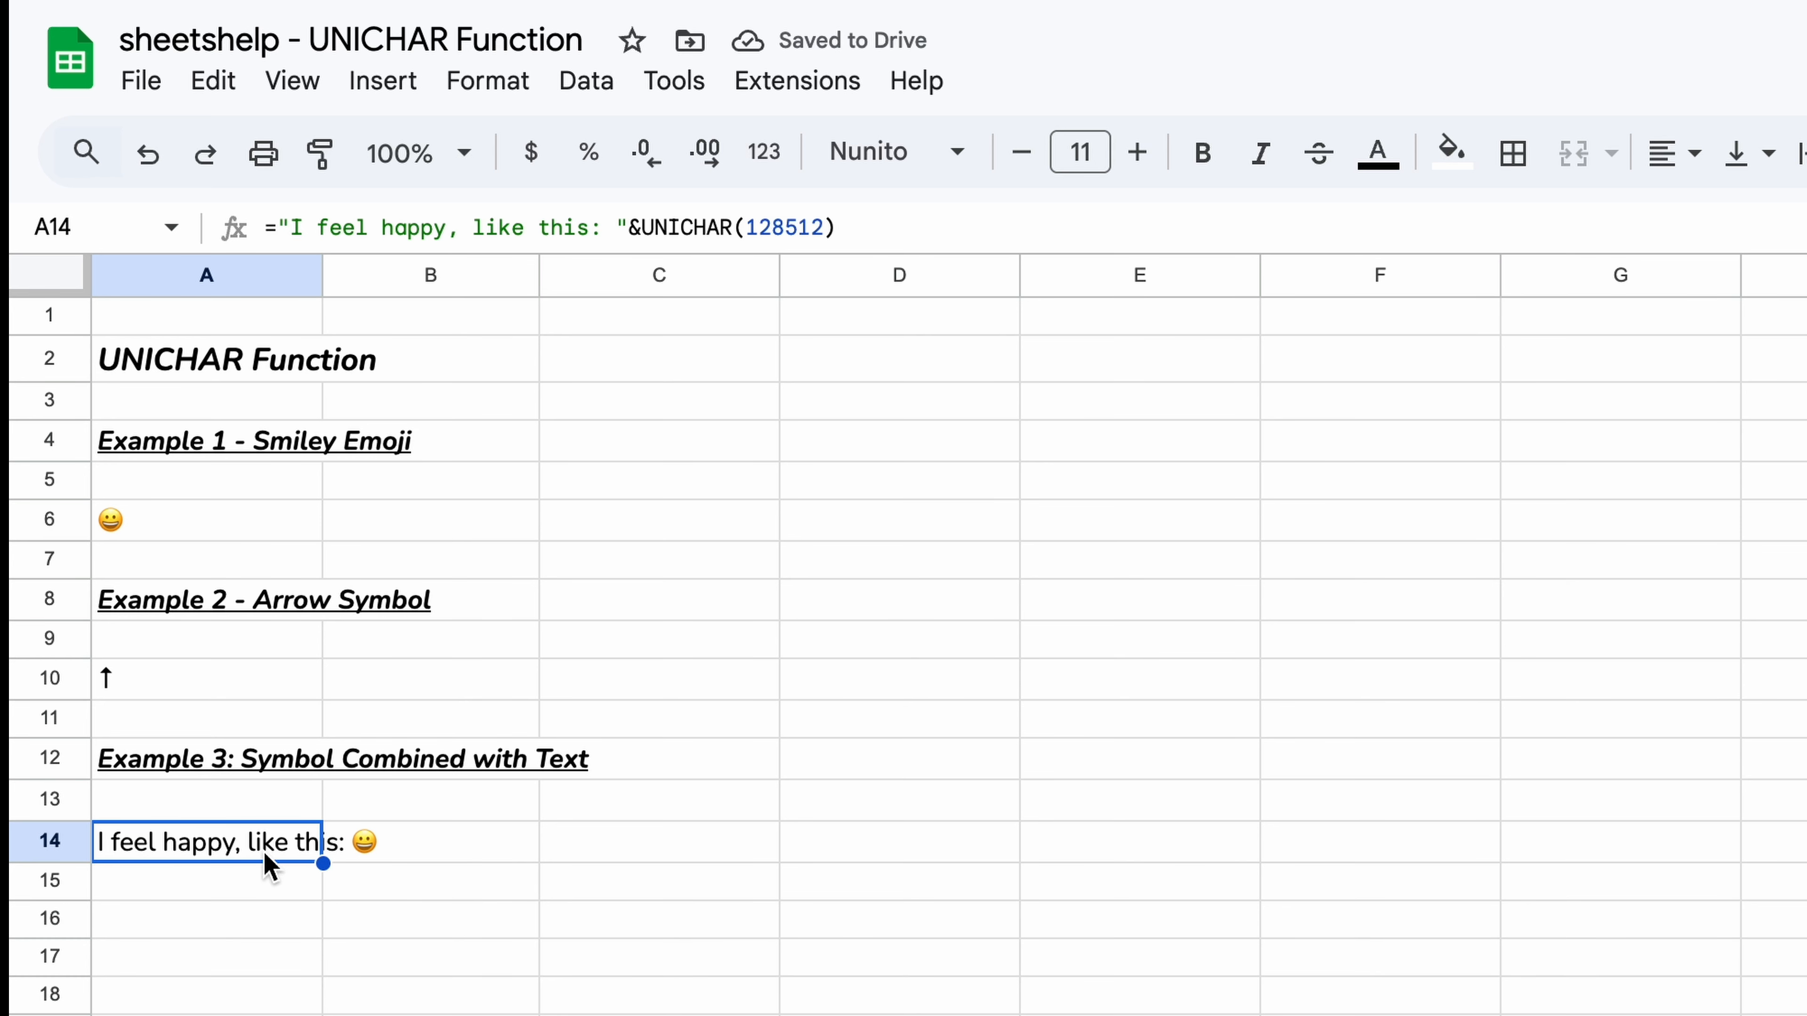
# Step: Review the formulas behind the smiley in A6 and the arrow in A10
pyautogui.click(117, 685)
pyautogui.click(138, 527)
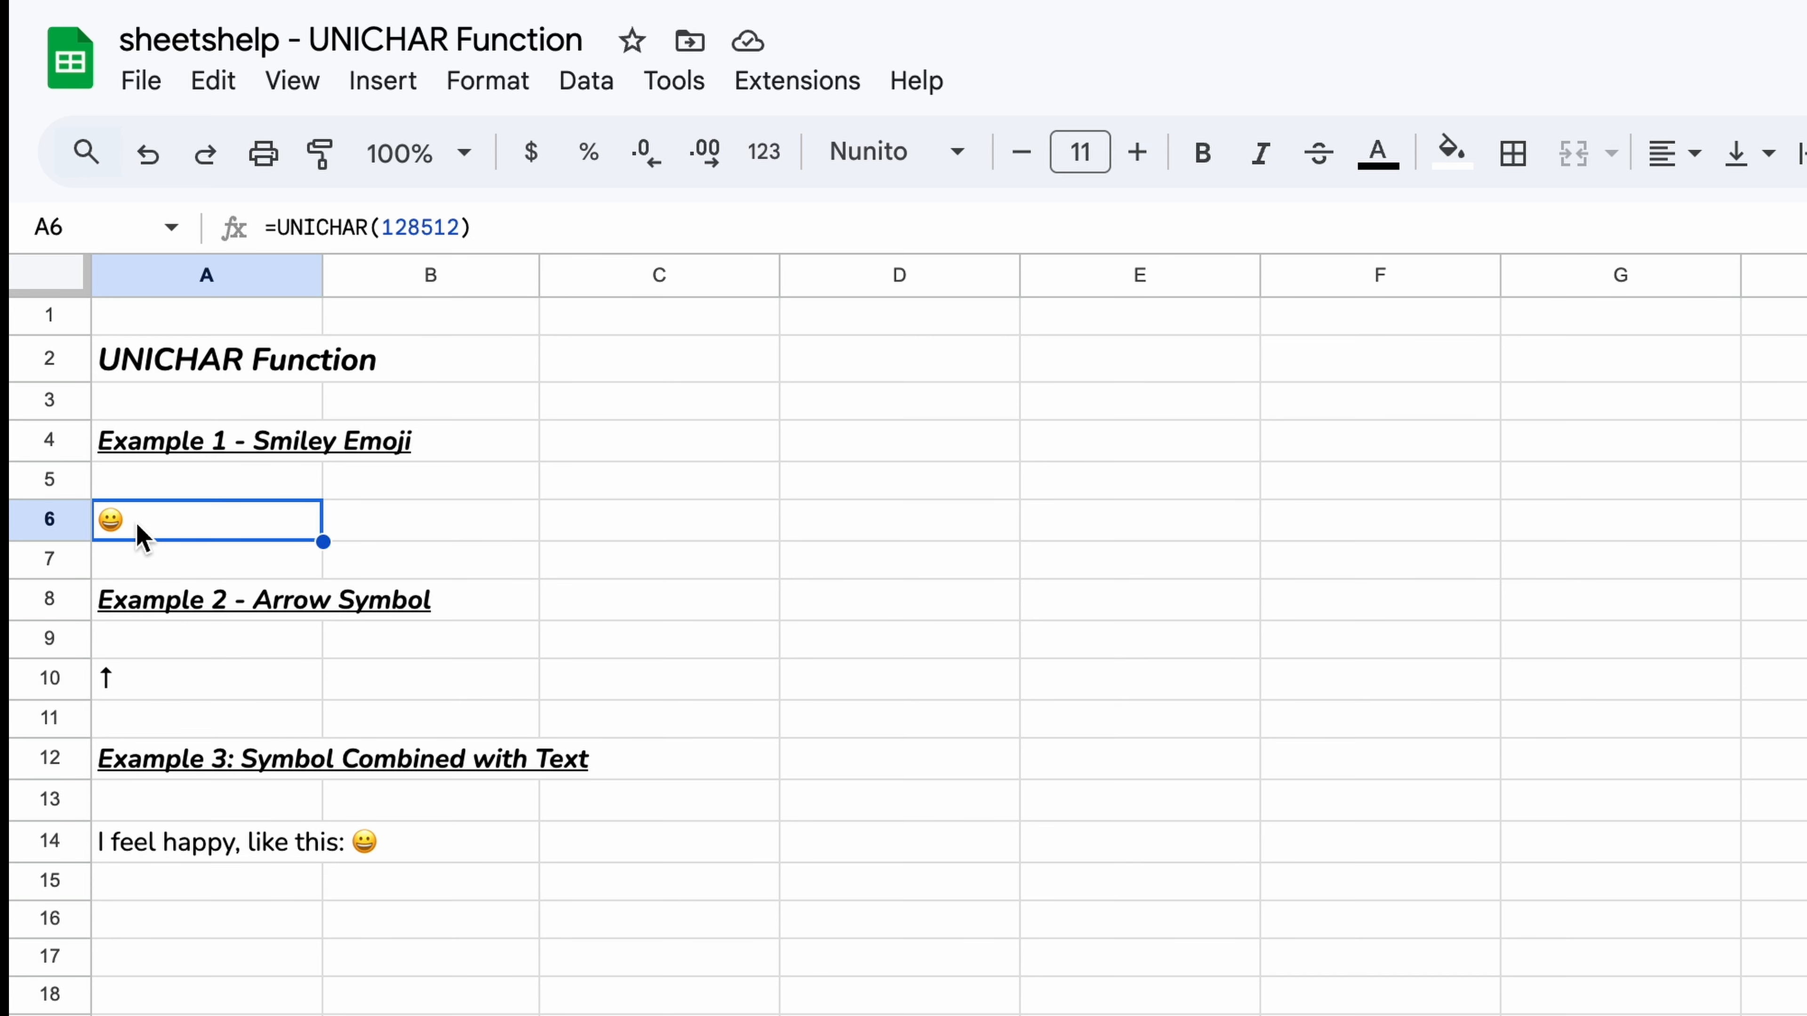
pyautogui.click(205, 693)
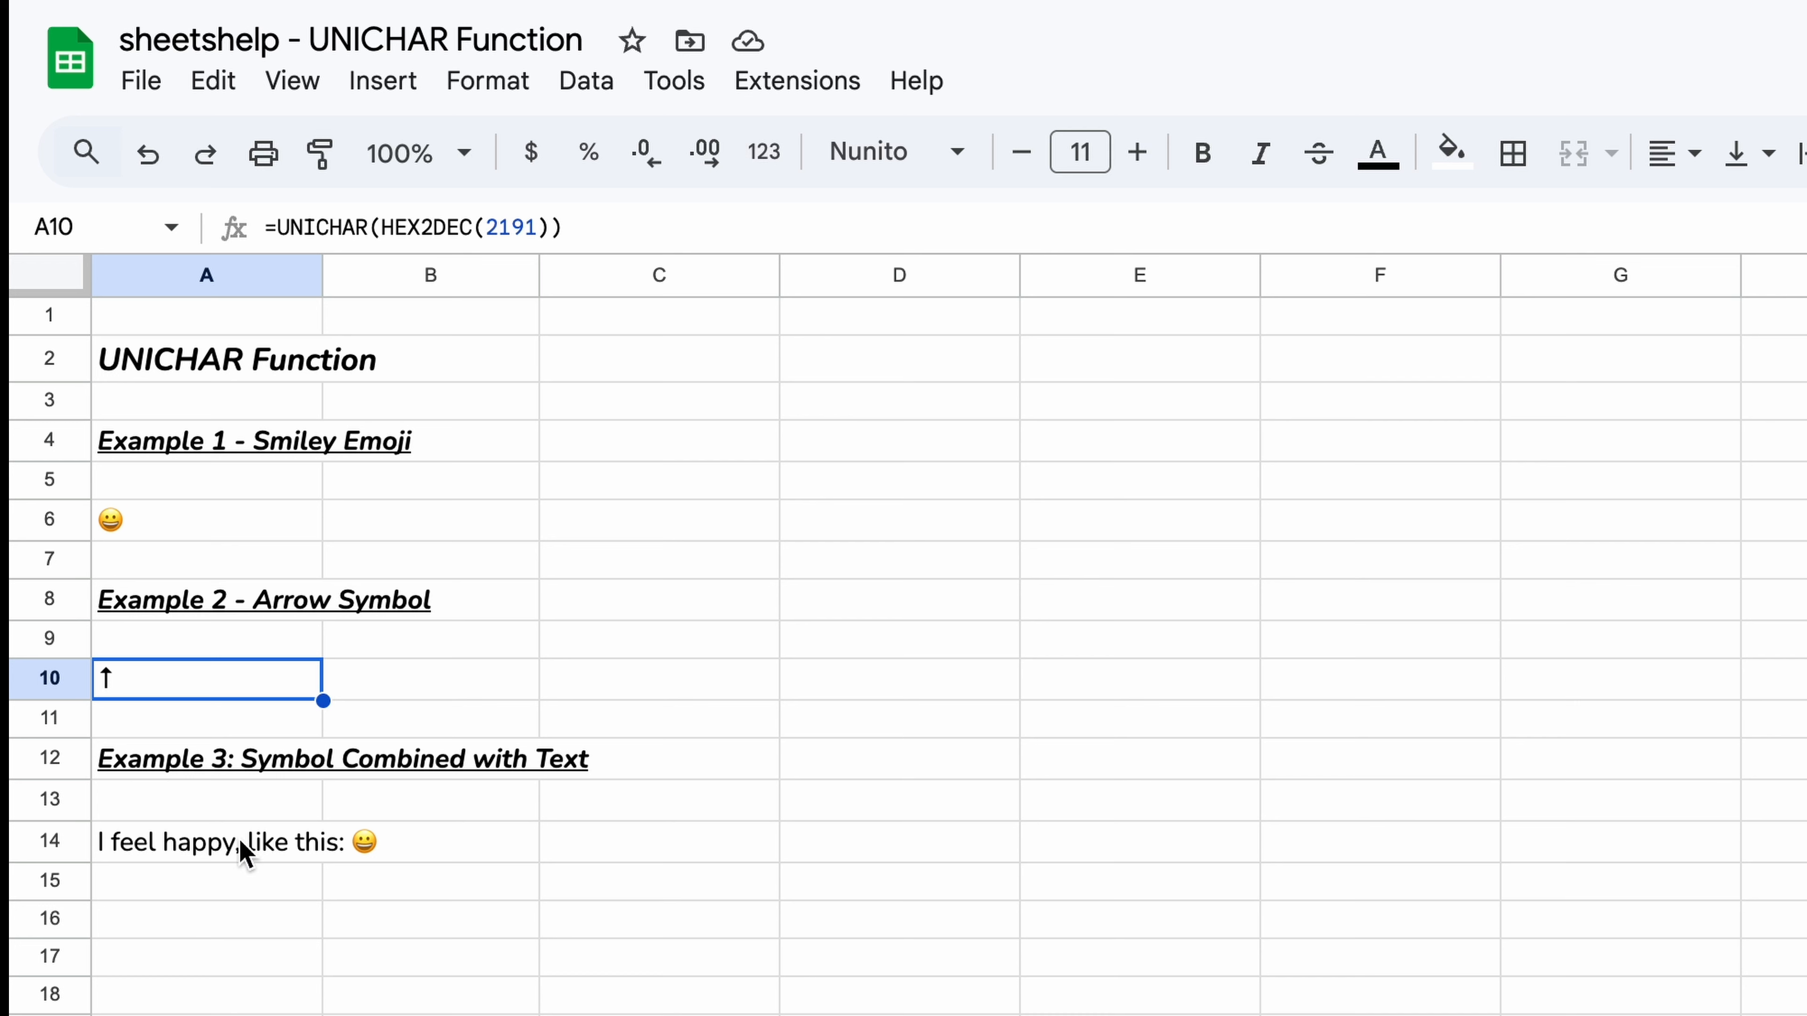